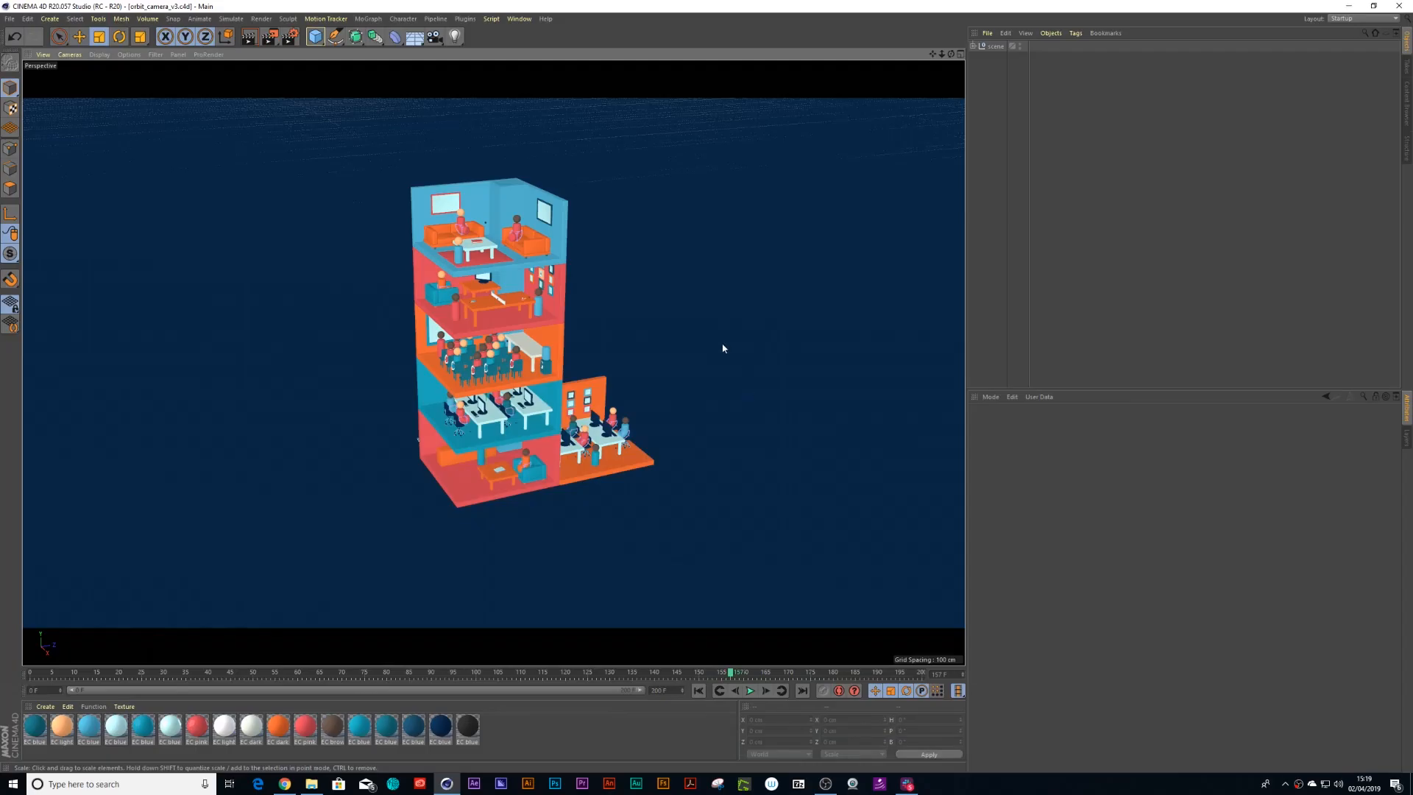
# Add a new camera and a Circle spline to the scene.
pyautogui.keyDown('alt'); pyautogui.moveTo(539, 320); pyautogui.dragTo(510, 338); pyautogui.keyUp('alt')
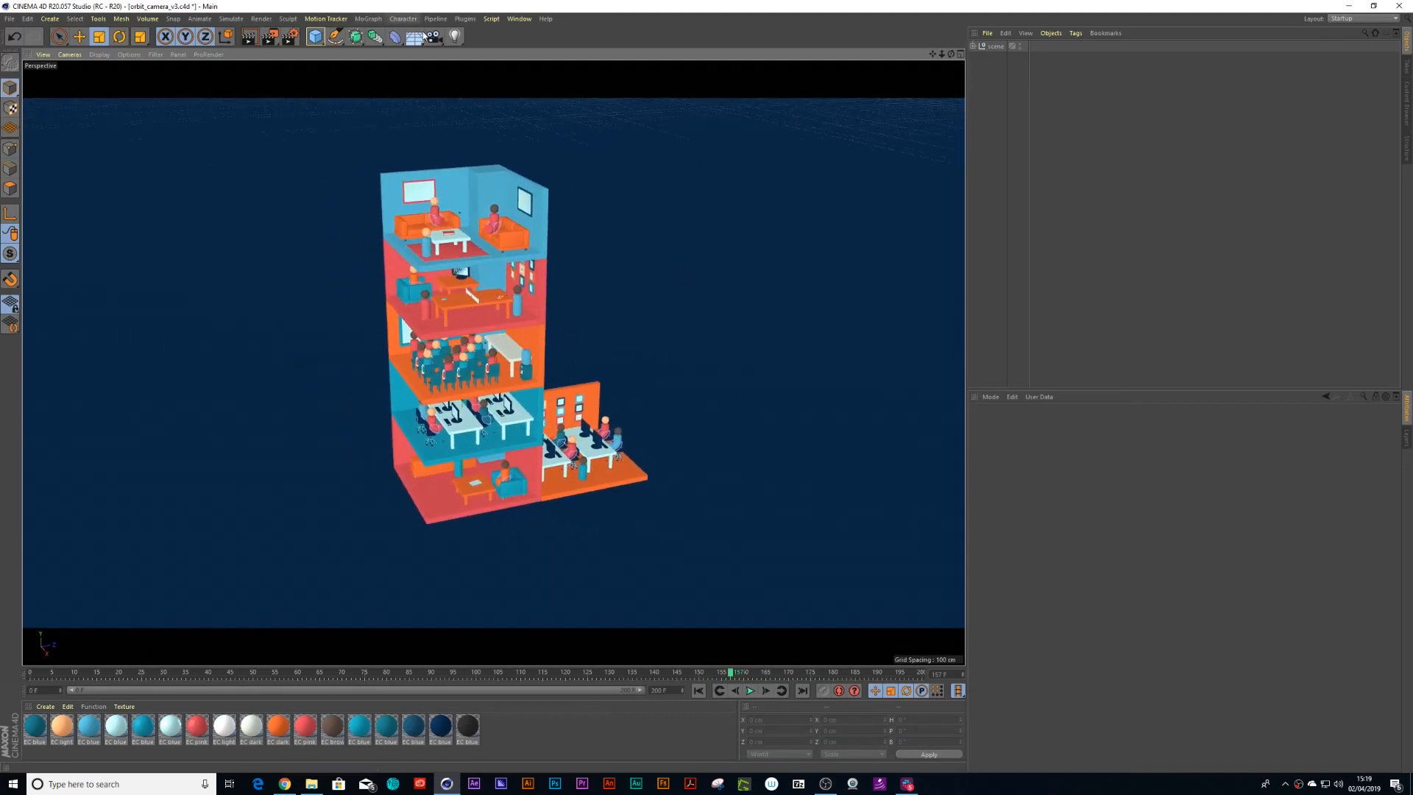
pyautogui.moveTo(433, 36); pyautogui.dragTo(475, 64)
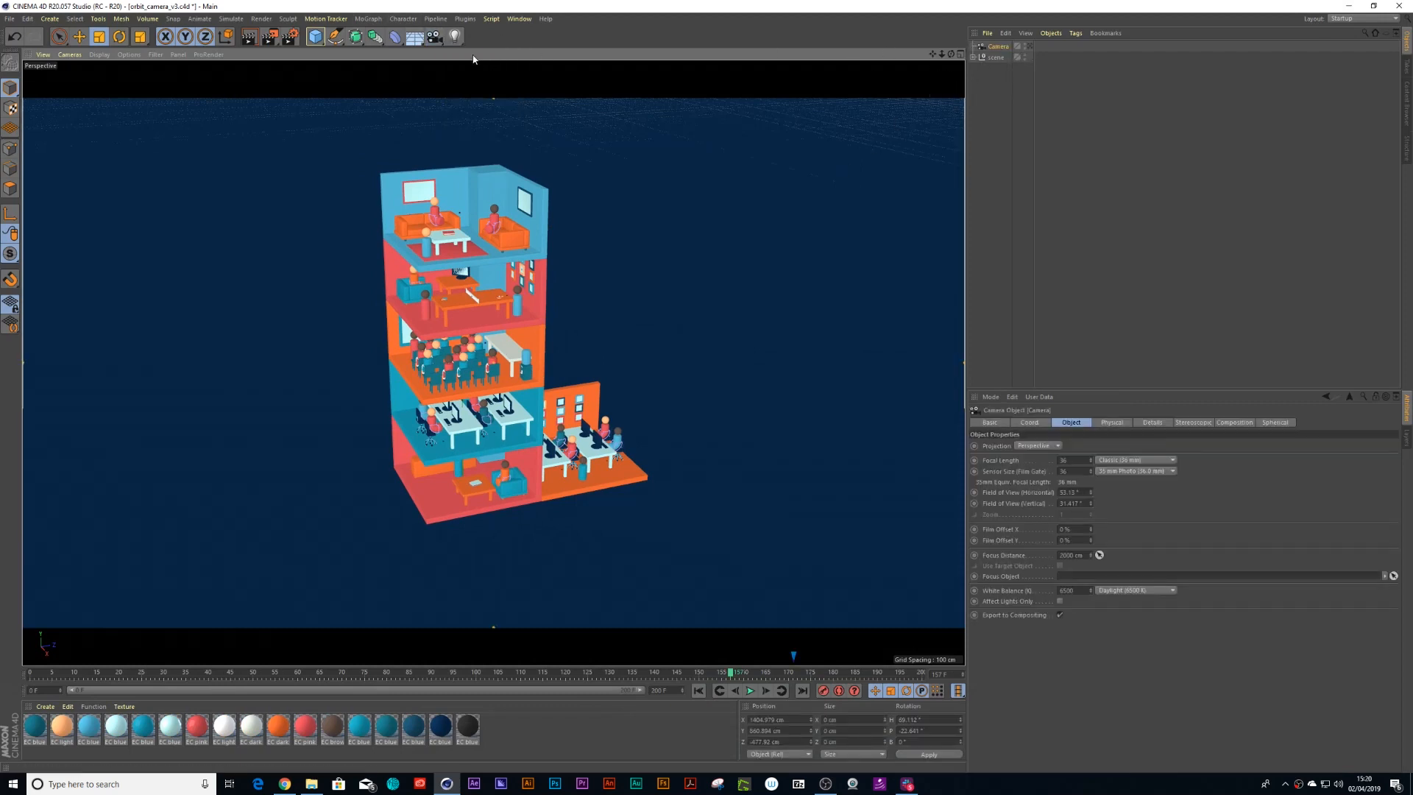
pyautogui.click(335, 37)
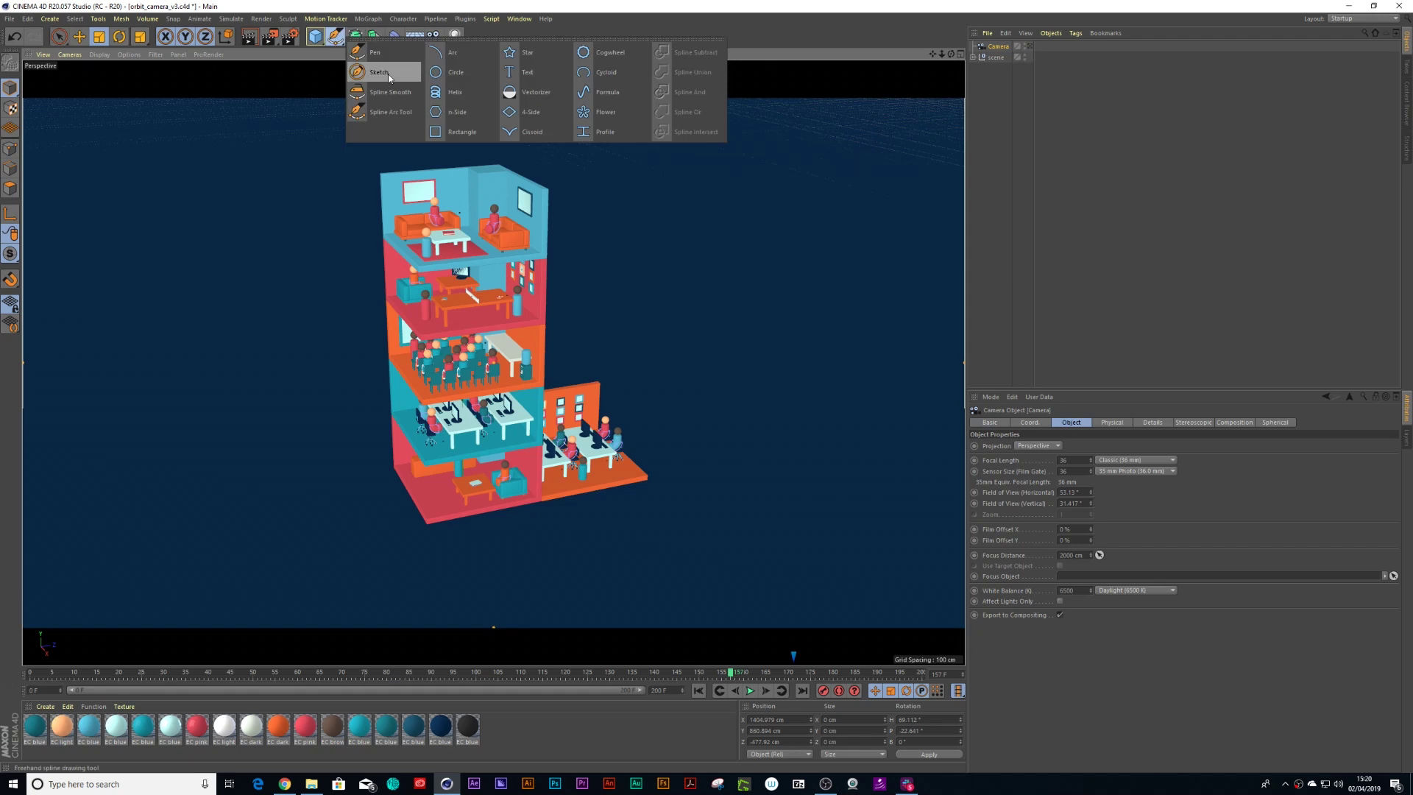
pyautogui.click(460, 74)
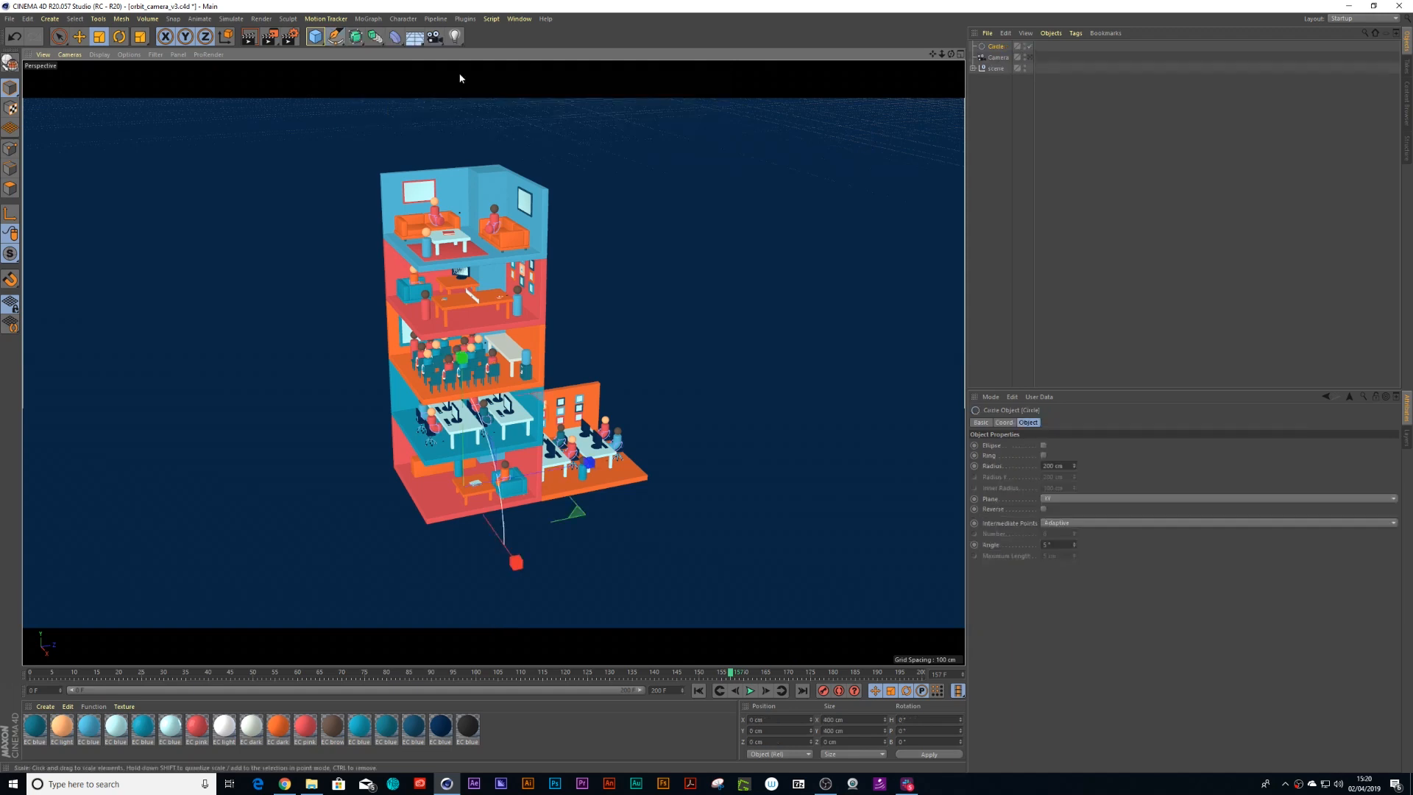
# Rotate the circle 90° to lie flat, scale it up and raise it around the upper floors.
pyautogui.press('r')
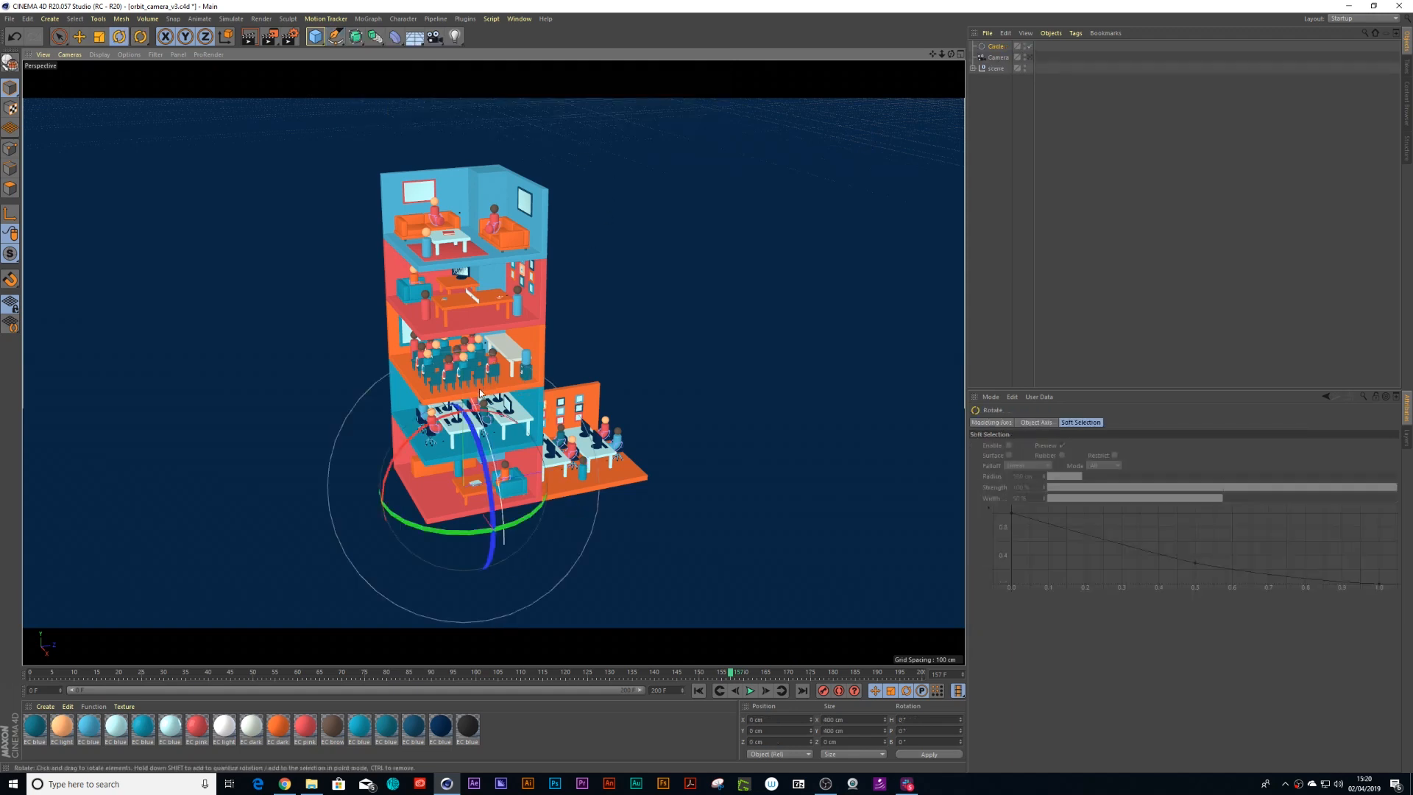
pyautogui.moveTo(432, 422)
pyautogui.mouseDown()
pyautogui.moveTo(522, 460)
pyautogui.moveTo(663, 453)
pyautogui.mouseUp()
pyautogui.press('t')
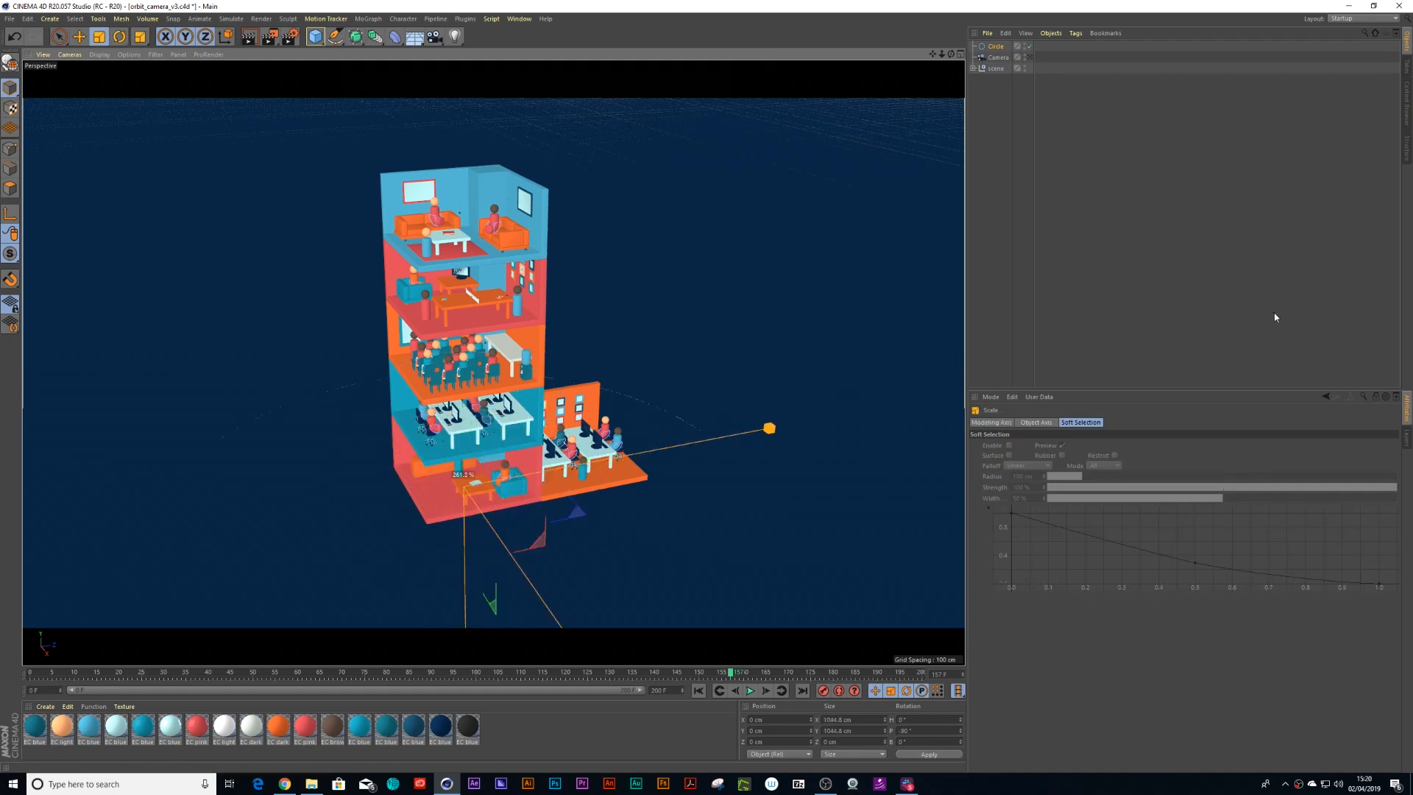
pyautogui.press('space')
pyautogui.click(464, 551)
pyautogui.moveTo(462, 551); pyautogui.dragTo(464, 287)
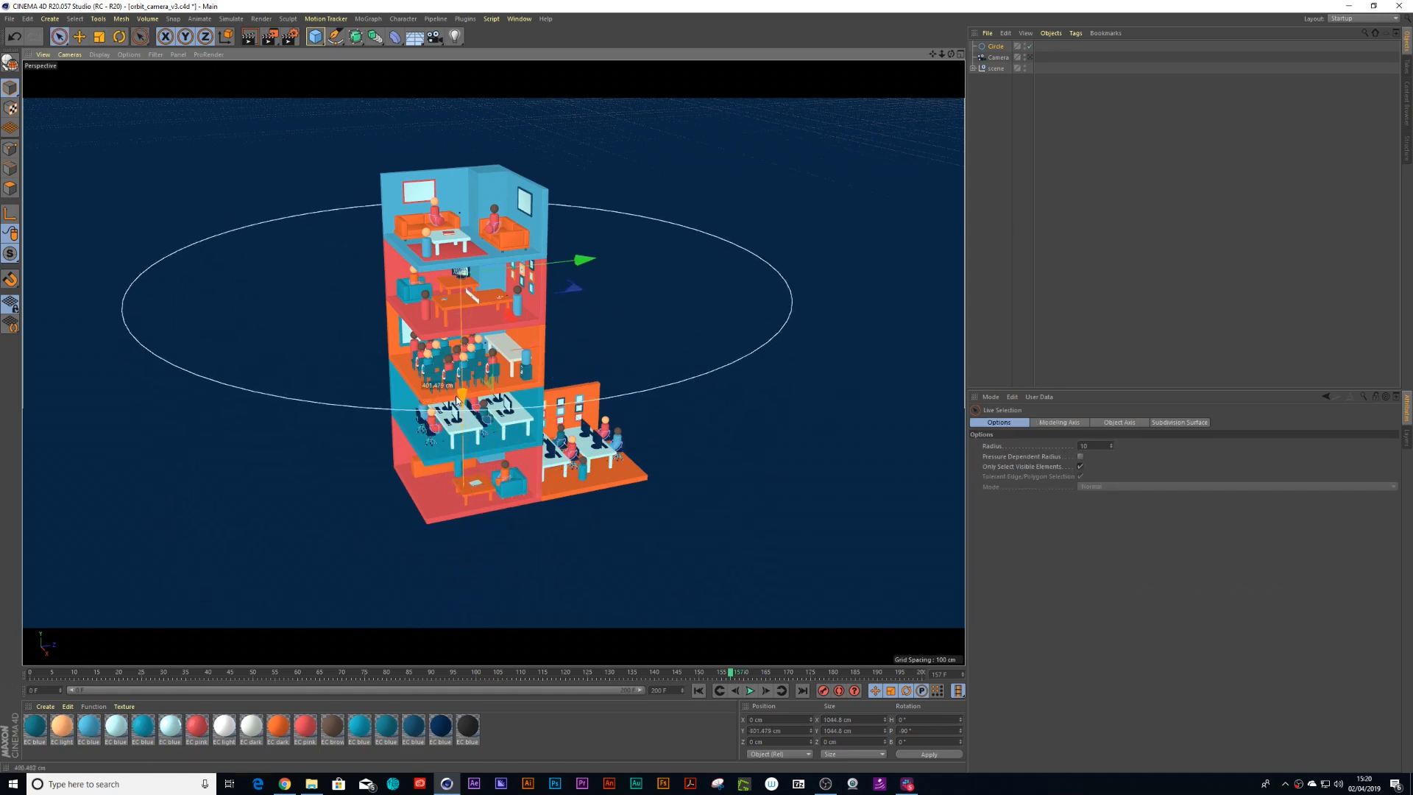
# Turn on Use Color for the Circle in its Basic properties.
pyautogui.click(988, 83)
pyautogui.click(993, 49)
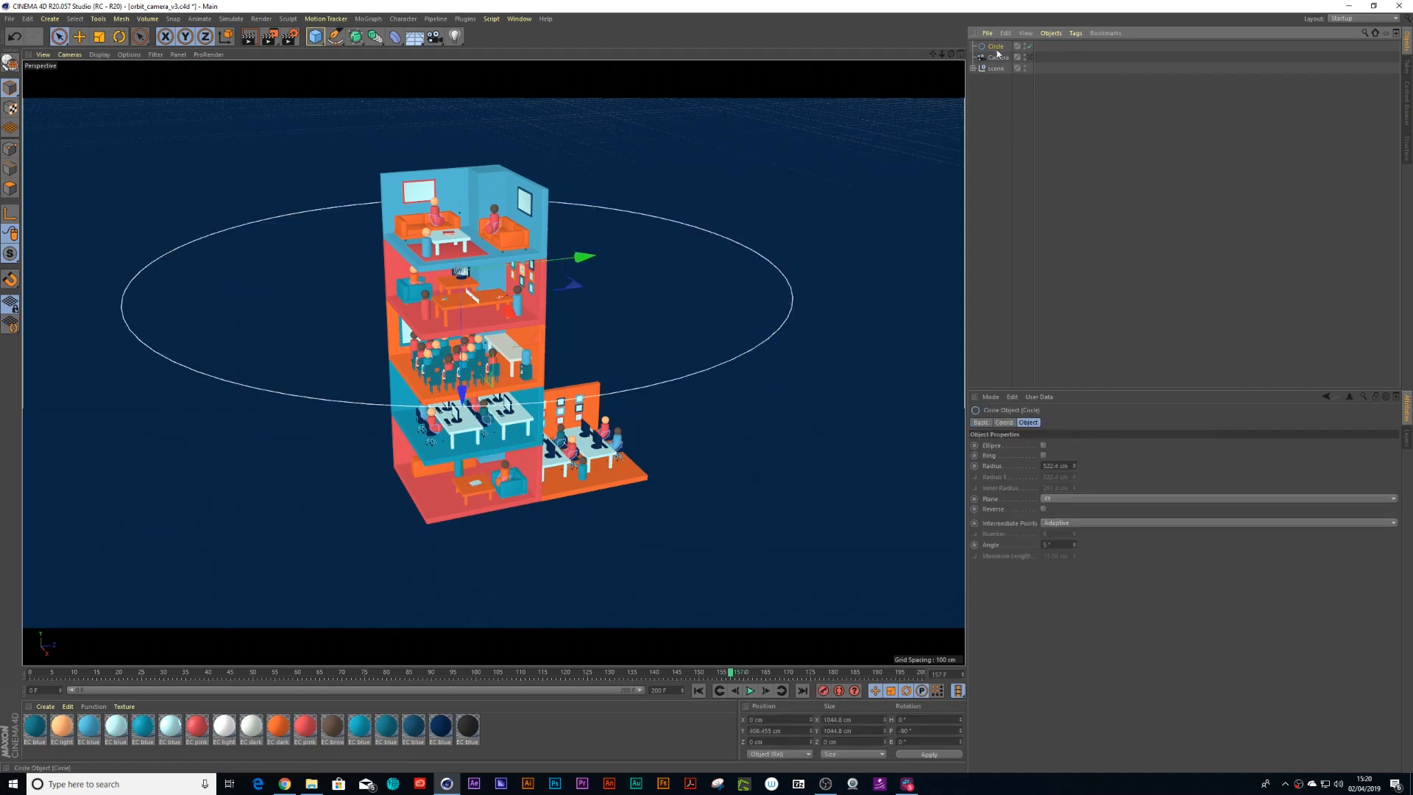
pyautogui.click(1004, 423)
pyautogui.click(980, 423)
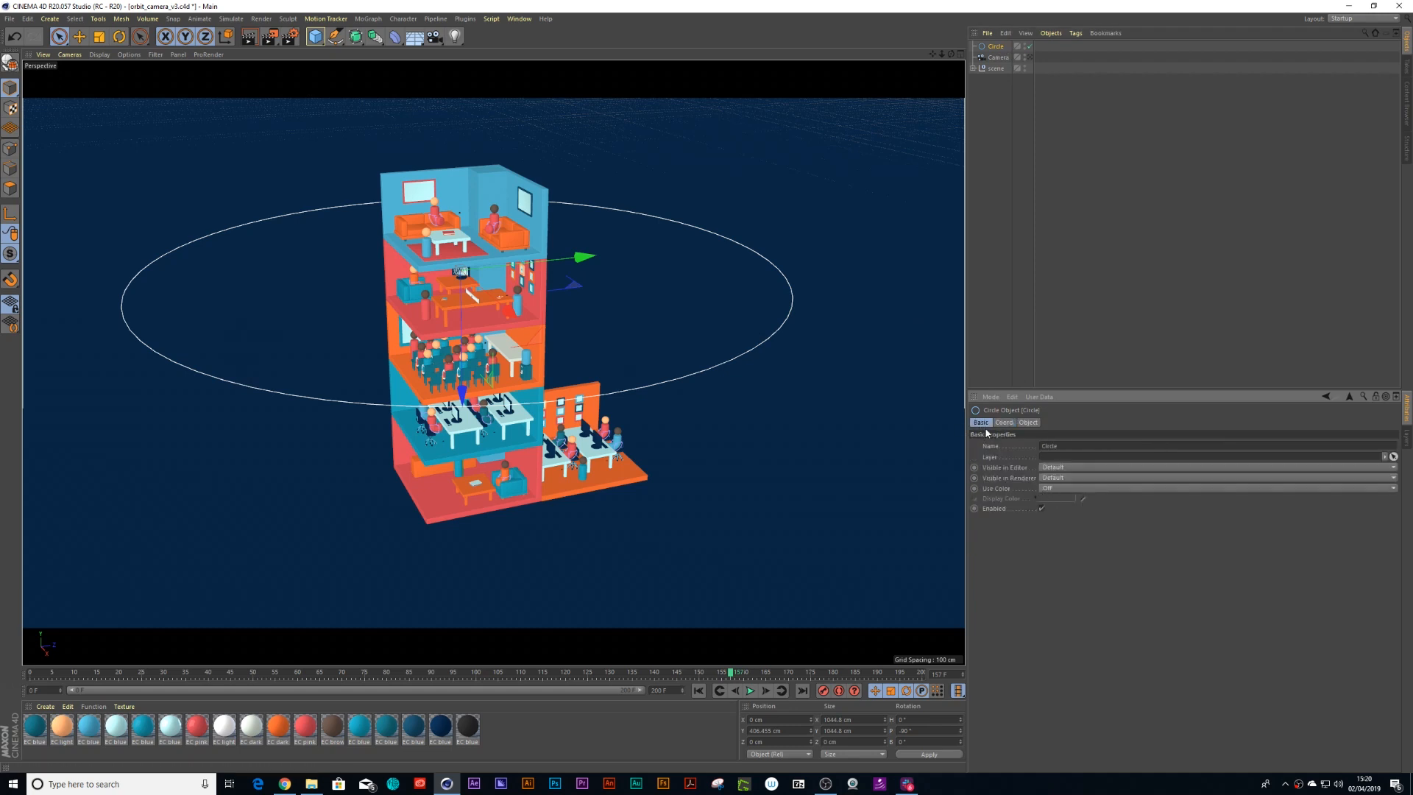
pyautogui.click(1047, 488)
pyautogui.click(1051, 508)
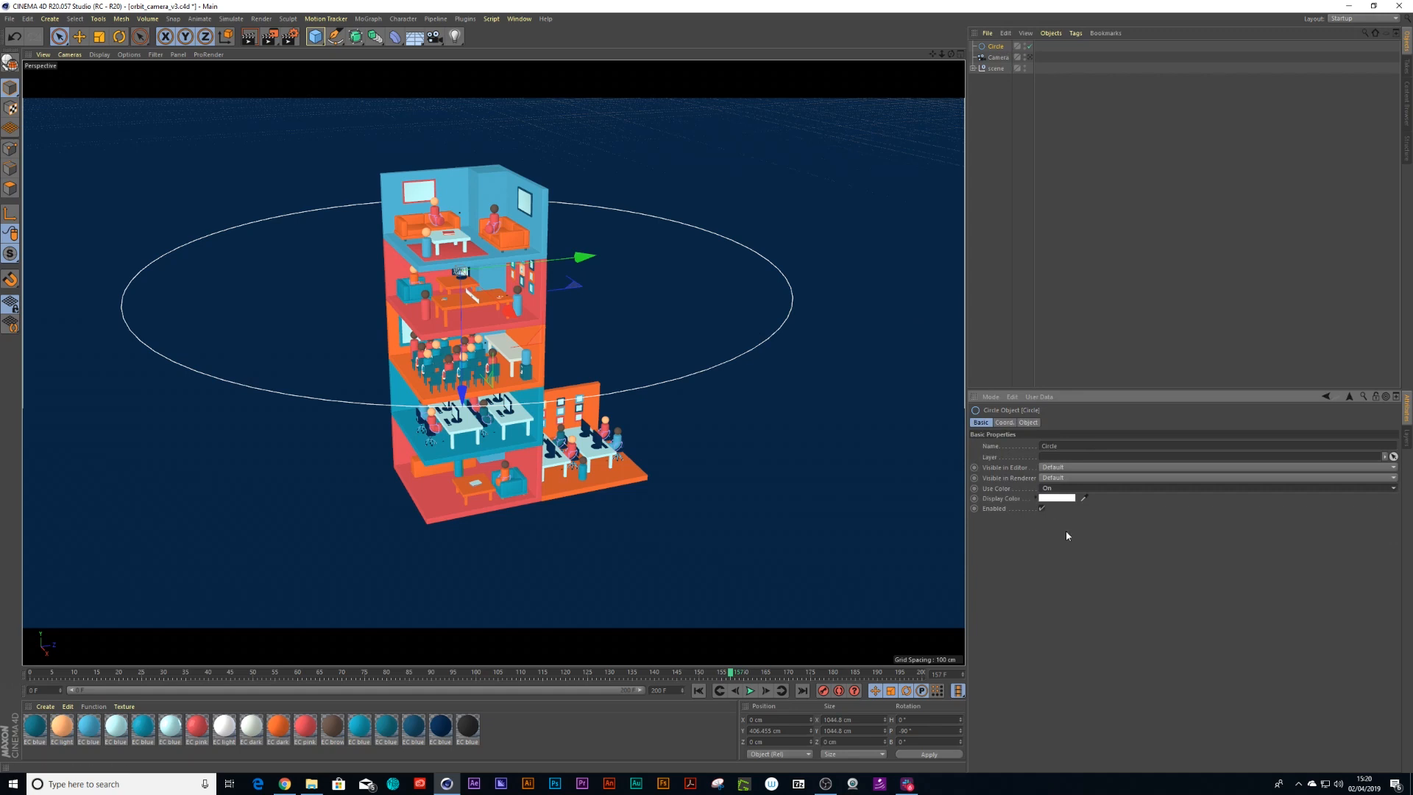
# Set the circle's display colour to fully saturated red (FF0000) and confirm.
pyautogui.click(1085, 186)
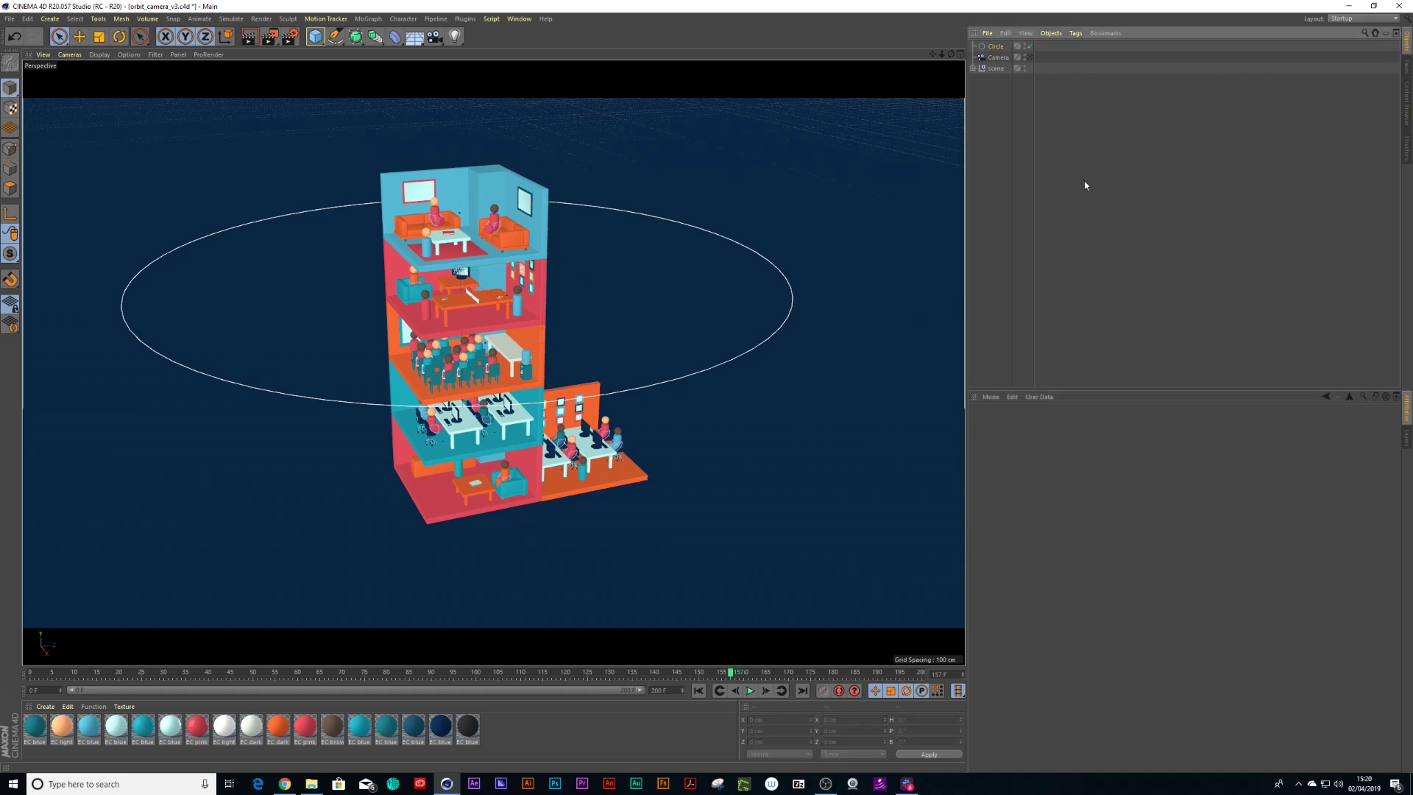
pyautogui.click(995, 50)
pyautogui.click(1059, 475)
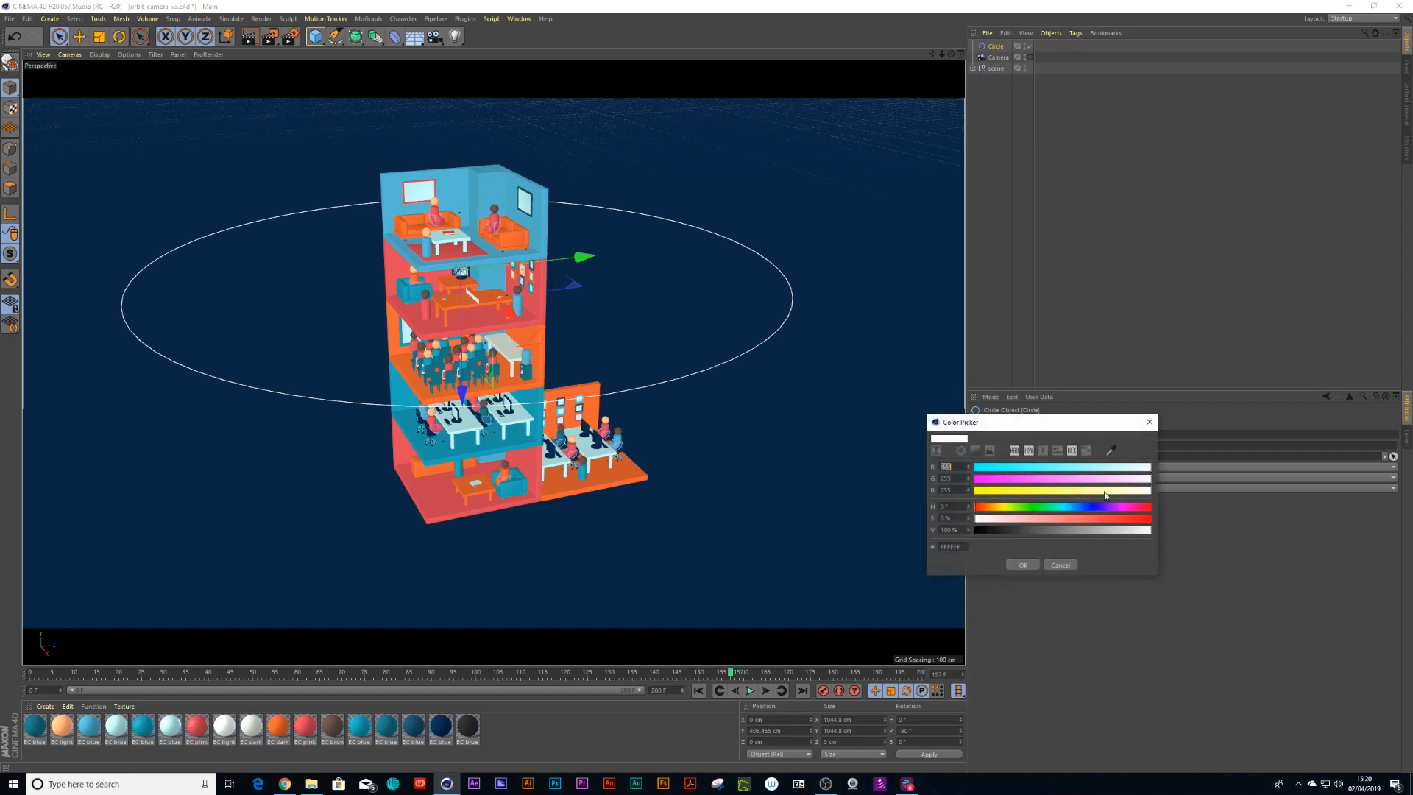
pyautogui.moveTo(1113, 518); pyautogui.dragTo(1151, 518)
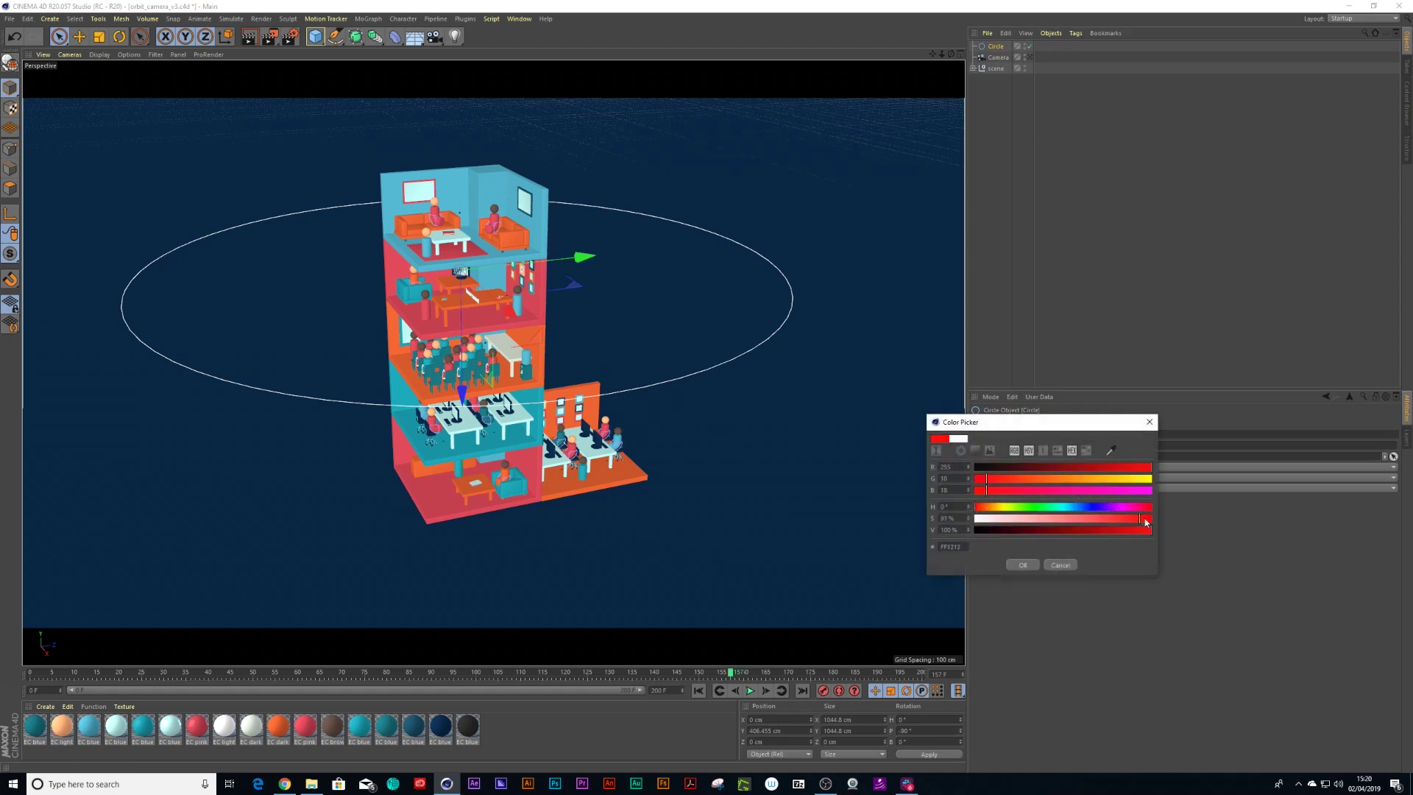
pyautogui.click(1025, 567)
pyautogui.click(1115, 170)
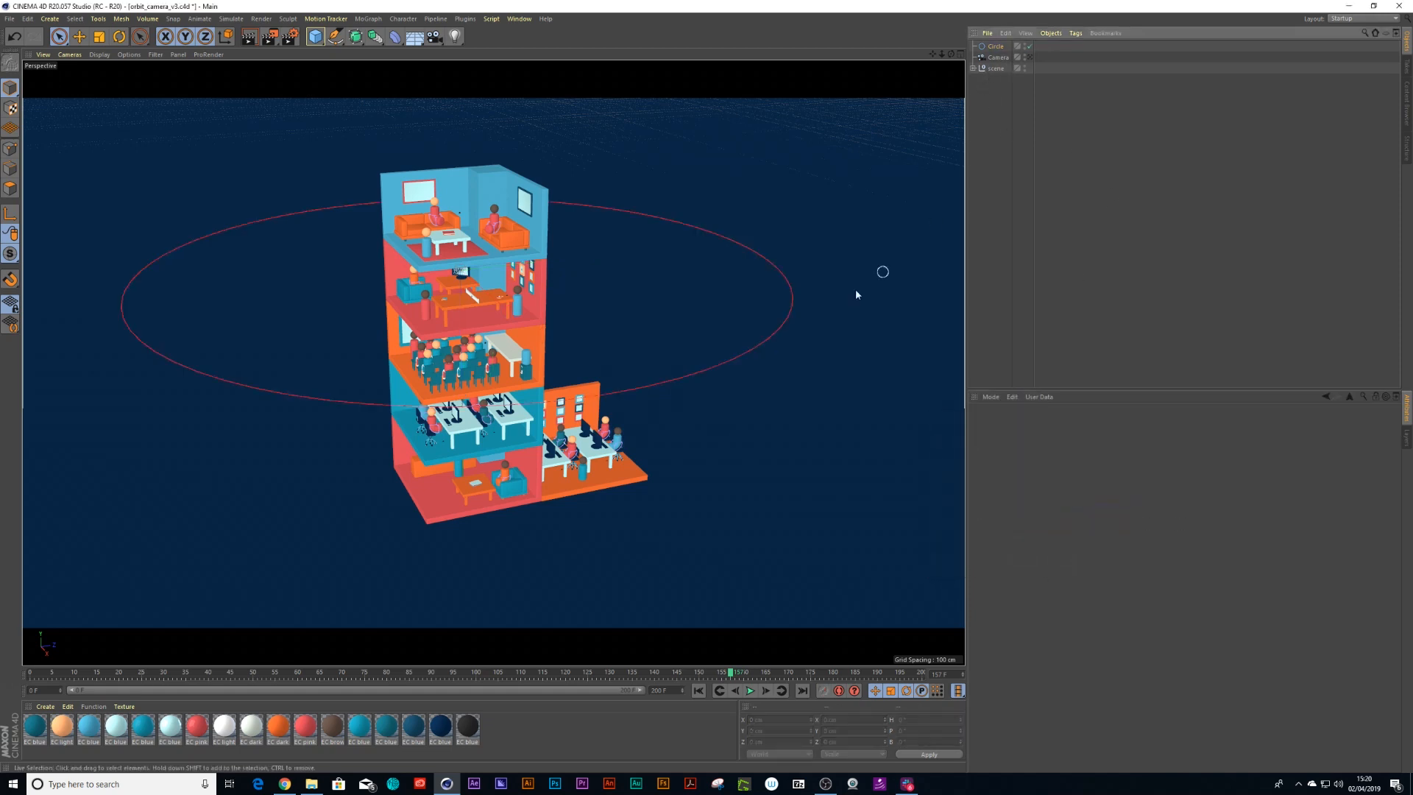
# Give the camera an Align to Spline tag with the Circle as its spline path.
pyautogui.click(1000, 56)
pyautogui.click(1074, 33)
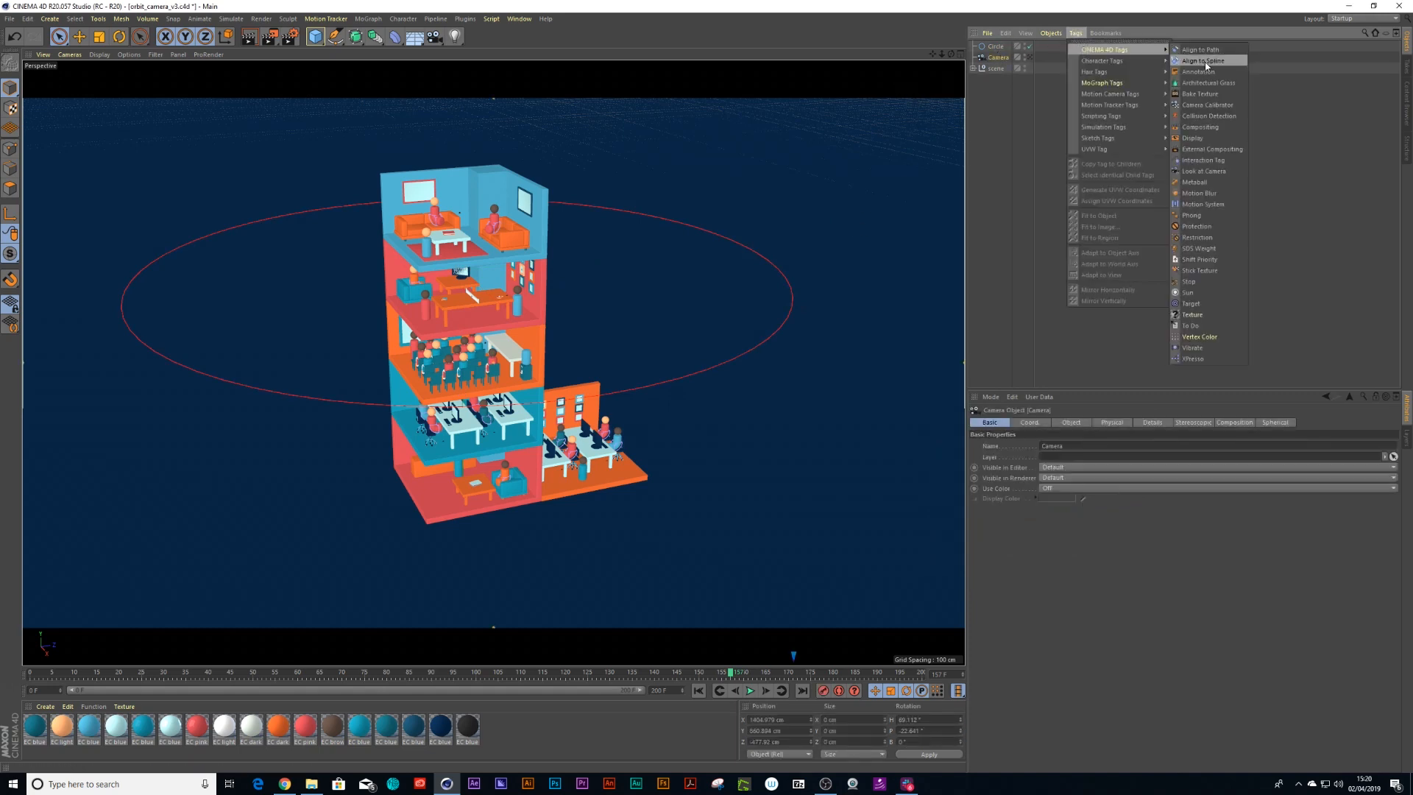
pyautogui.click(1206, 65)
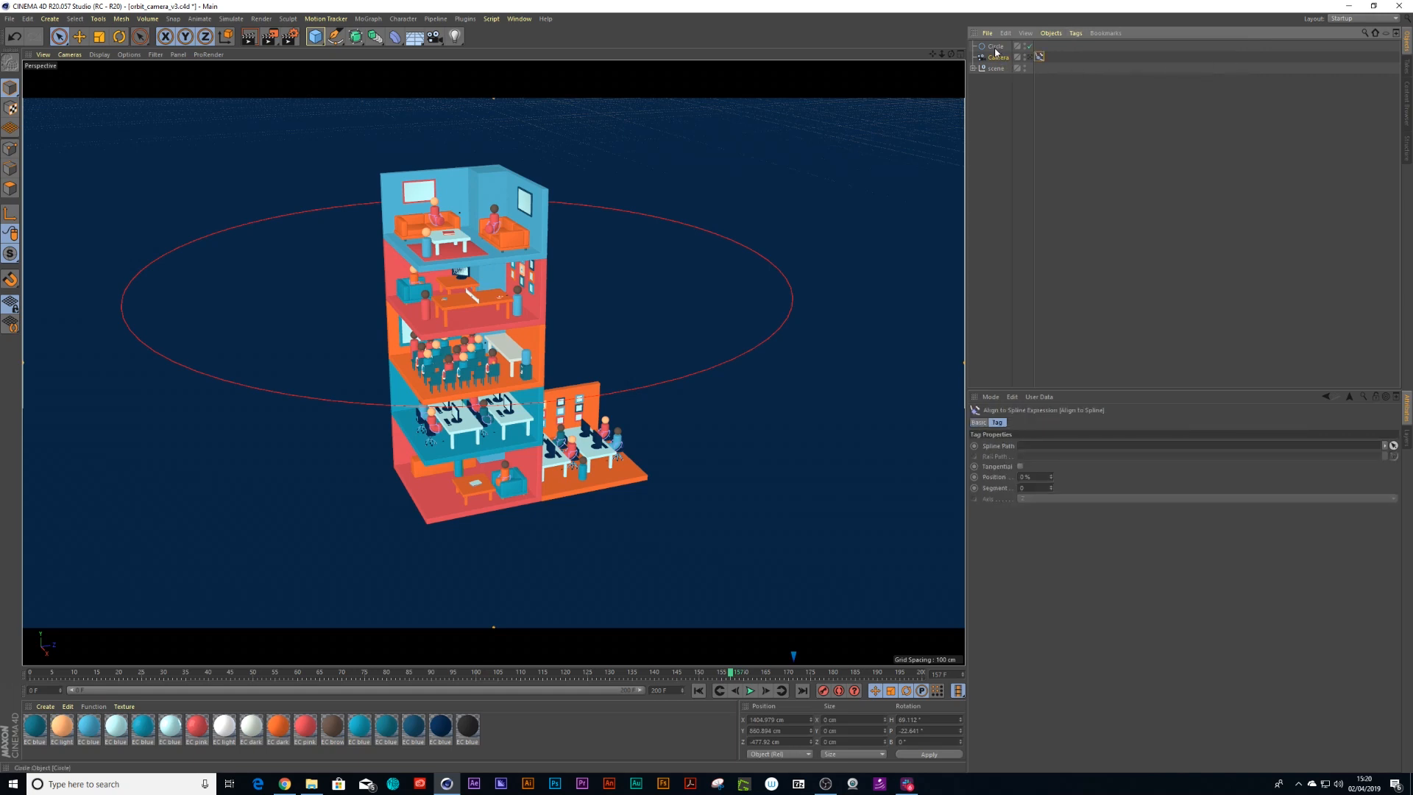
pyautogui.moveTo(993, 48); pyautogui.dragTo(1027, 95)
pyautogui.moveTo(1064, 364); pyautogui.dragTo(1053, 448)
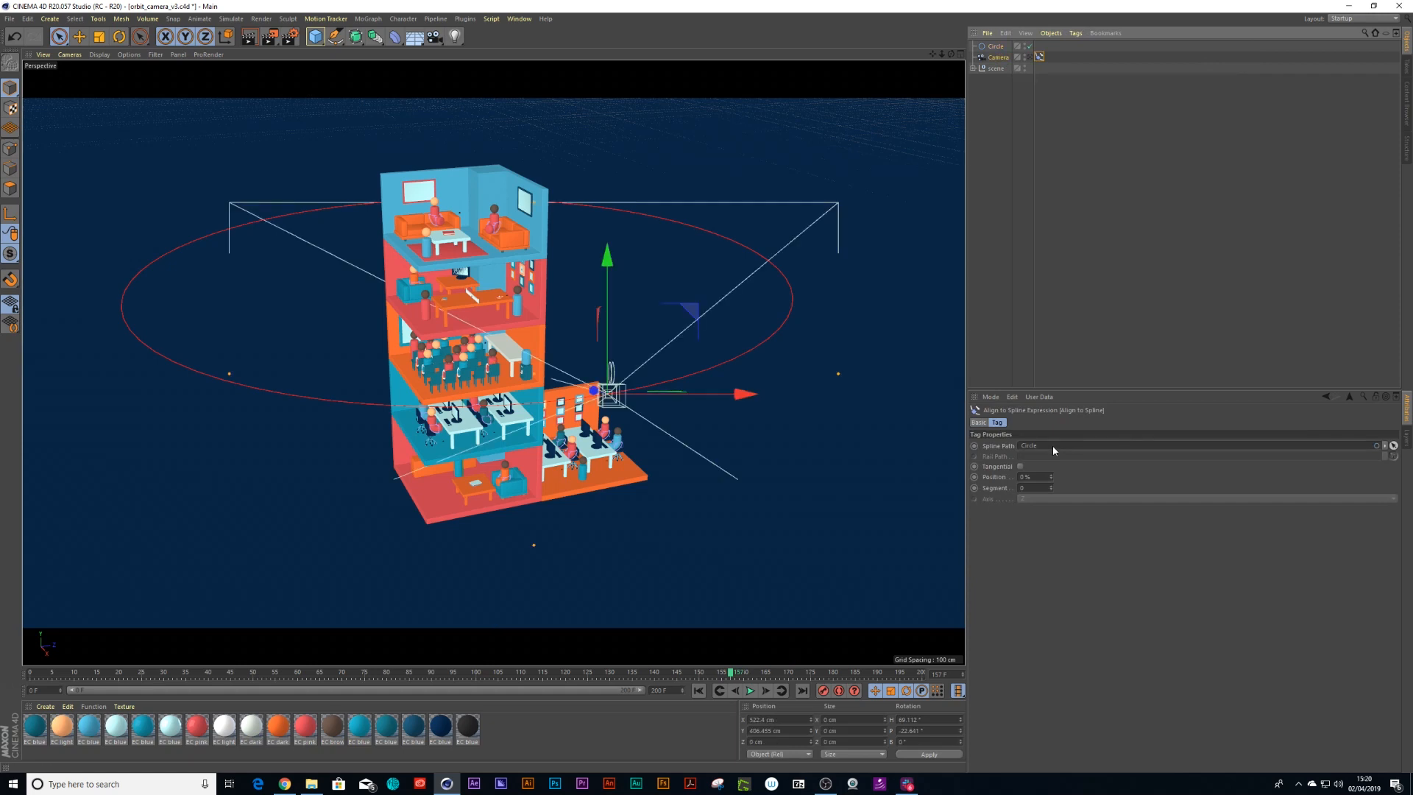
# Look through the camera in the viewport and slide it along the circle path.
pyautogui.keyDown('alt'); pyautogui.moveTo(627, 426); pyautogui.dragTo(664, 425); pyautogui.keyUp('alt')
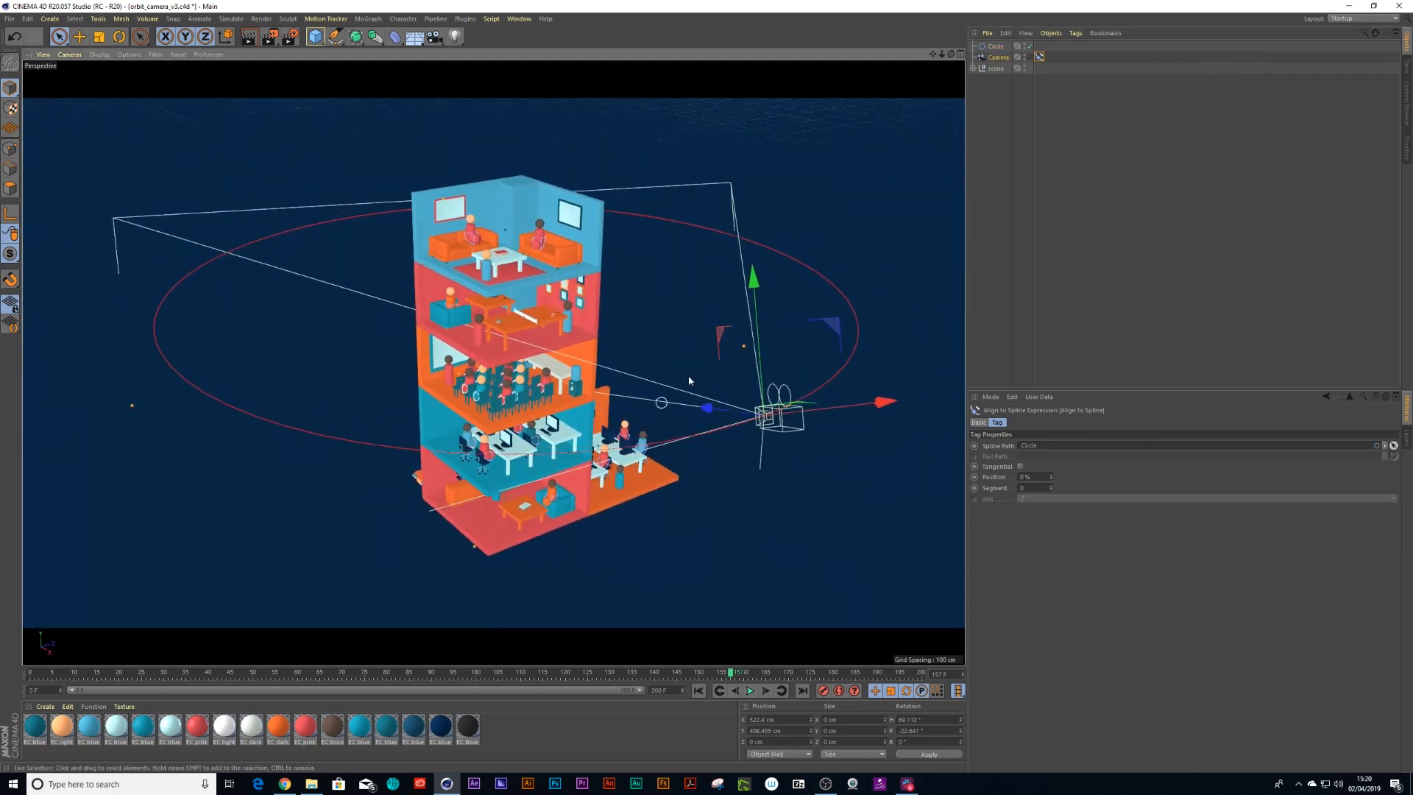
pyautogui.click(1030, 54)
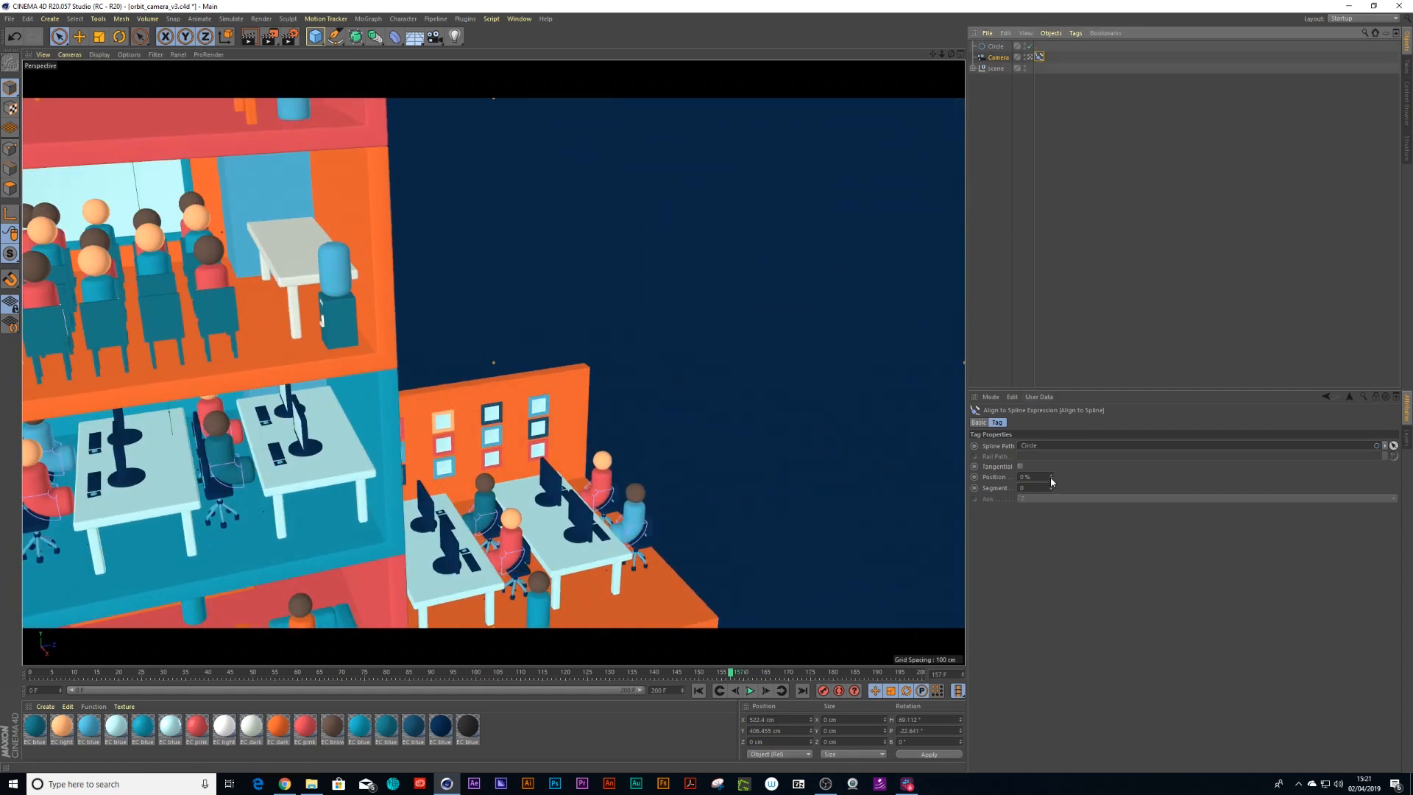
pyautogui.moveTo(1052, 477); pyautogui.dragTo(1054, 494)
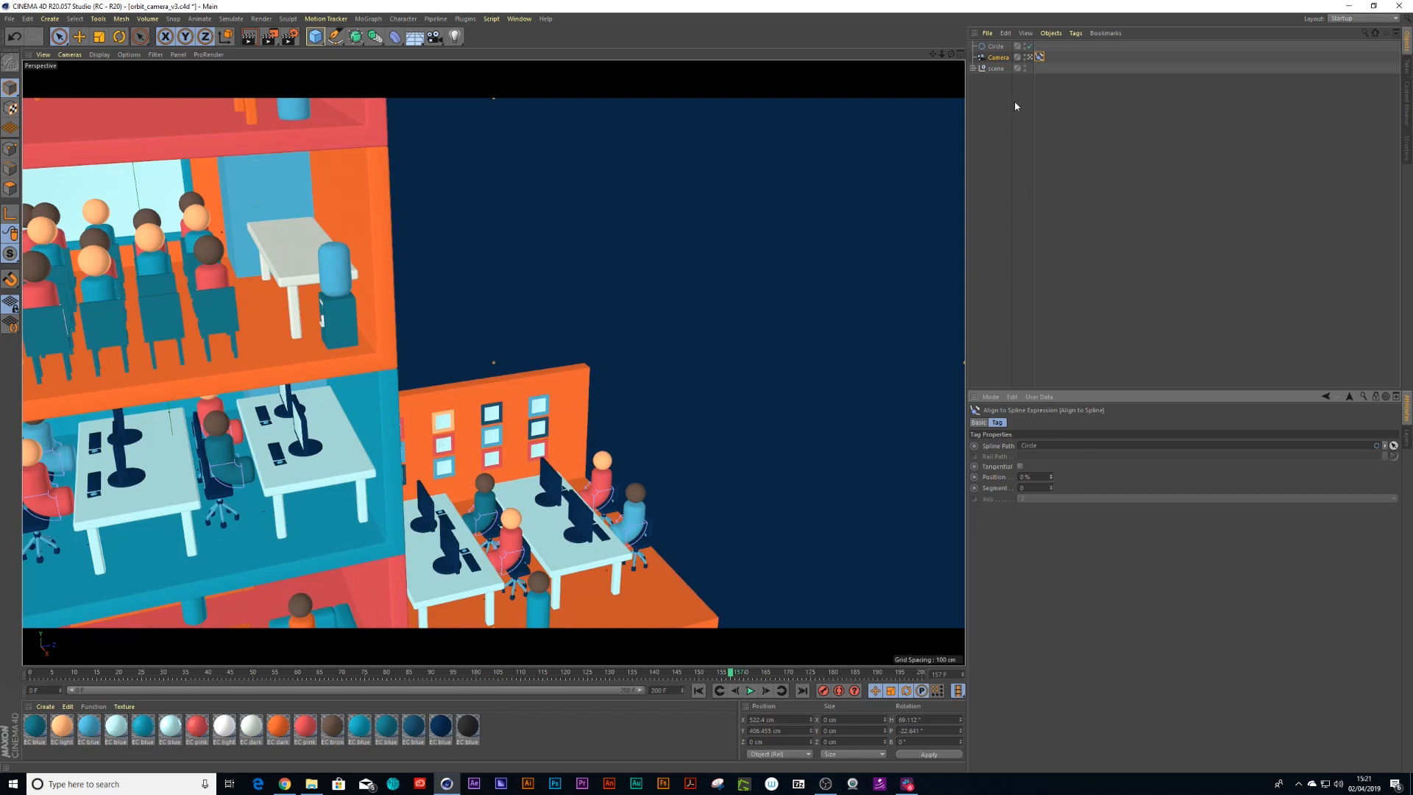
# Add a Target tag to the camera and reveal the L null inside the scene group.
pyautogui.click(1071, 35)
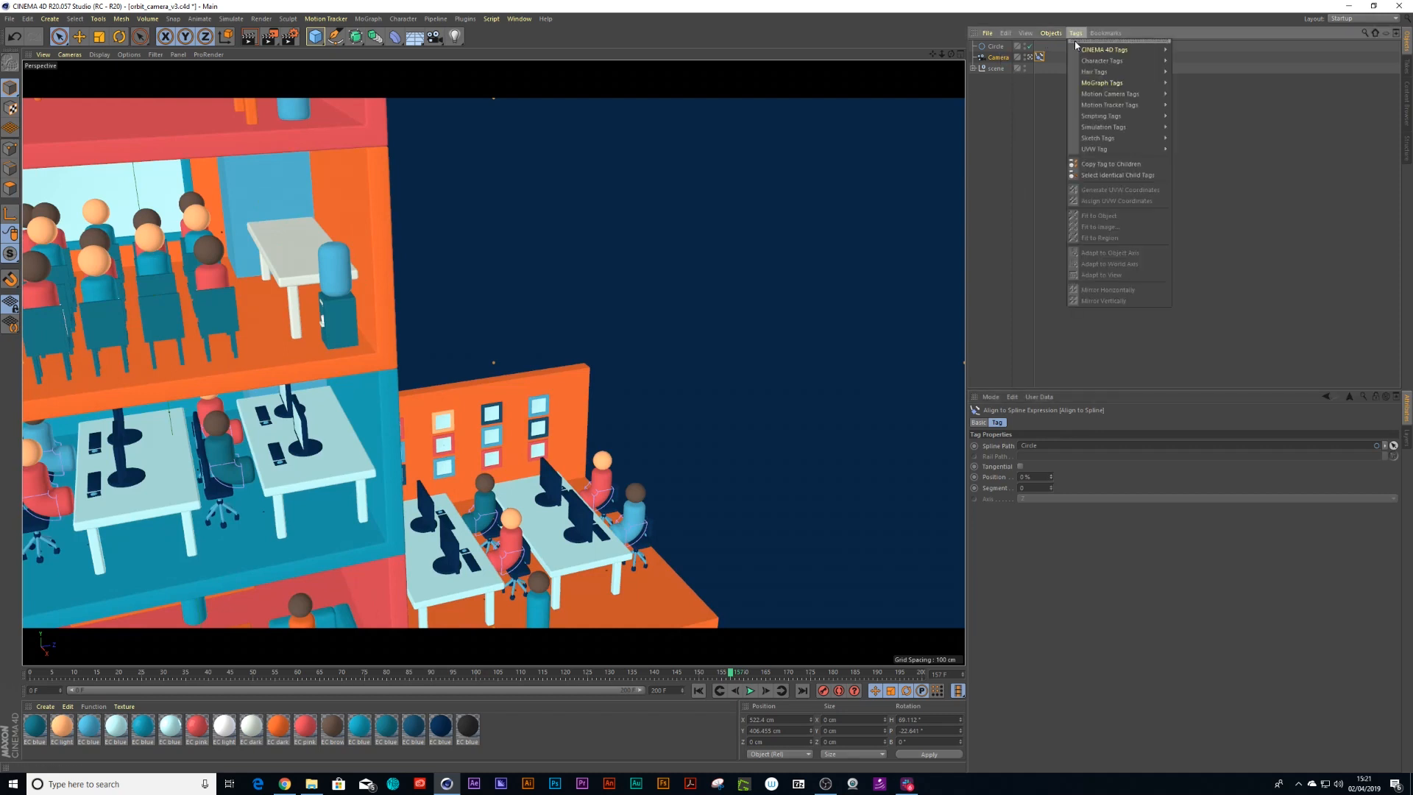
pyautogui.click(1212, 303)
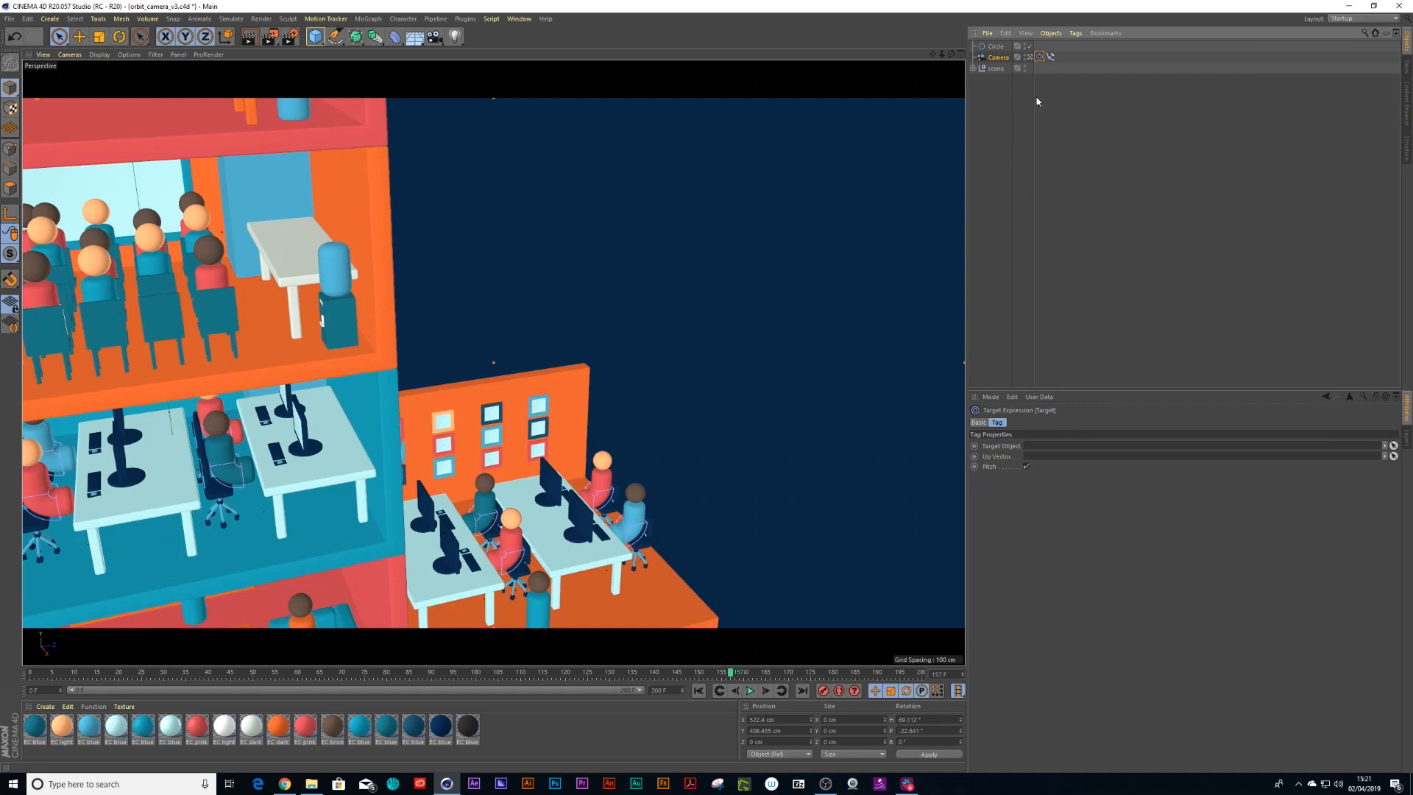
pyautogui.click(972, 69)
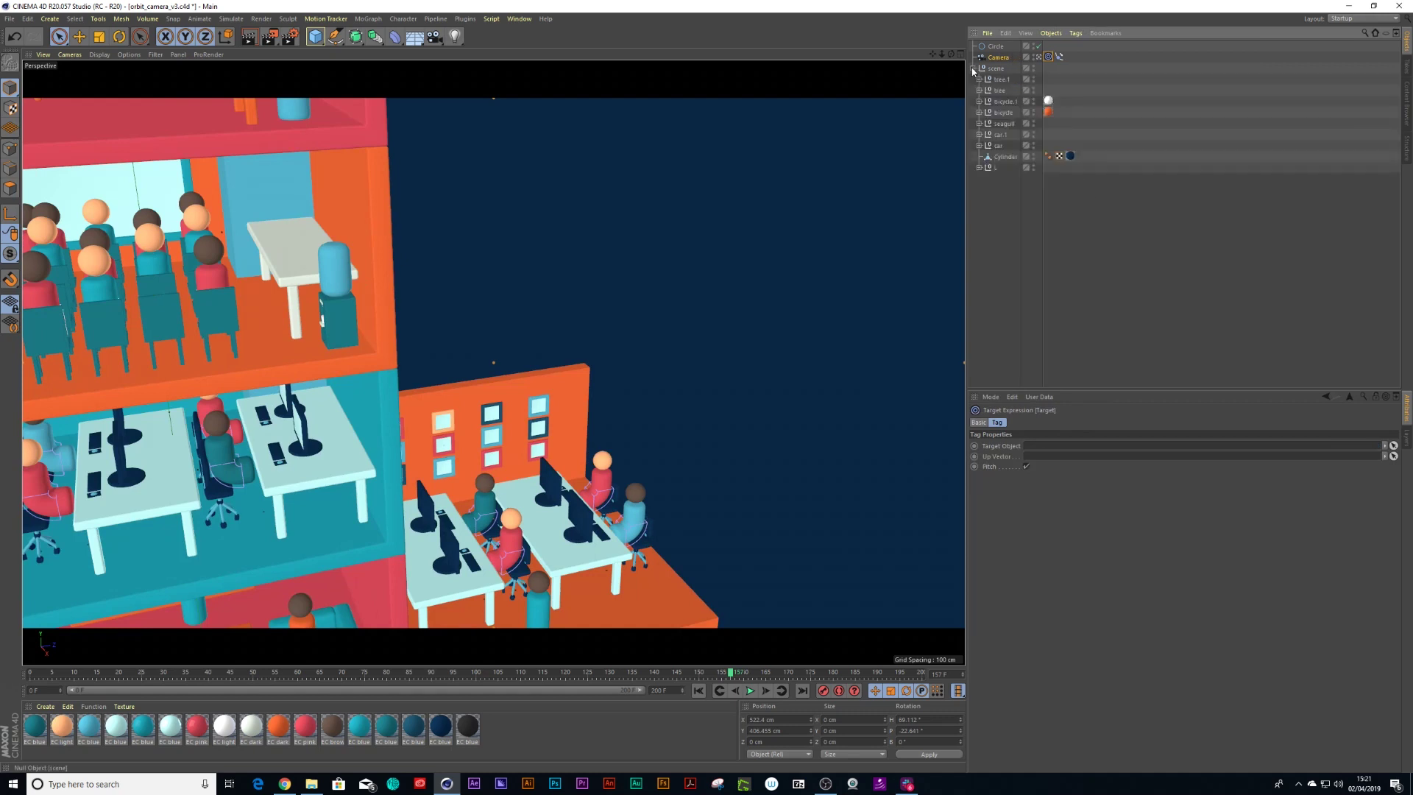
pyautogui.click(997, 169)
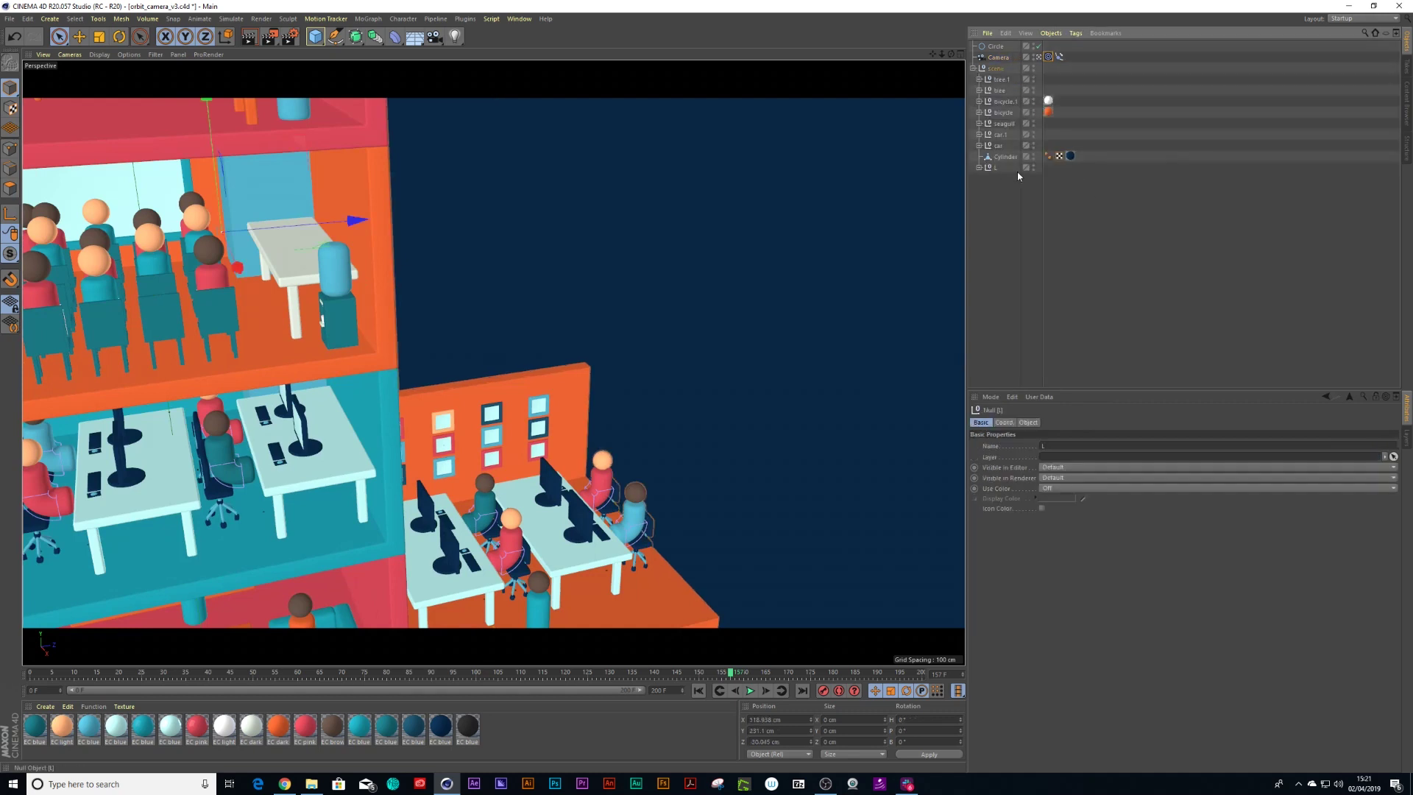
# Set the L null as the camera's Target Object.
pyautogui.click(1048, 57)
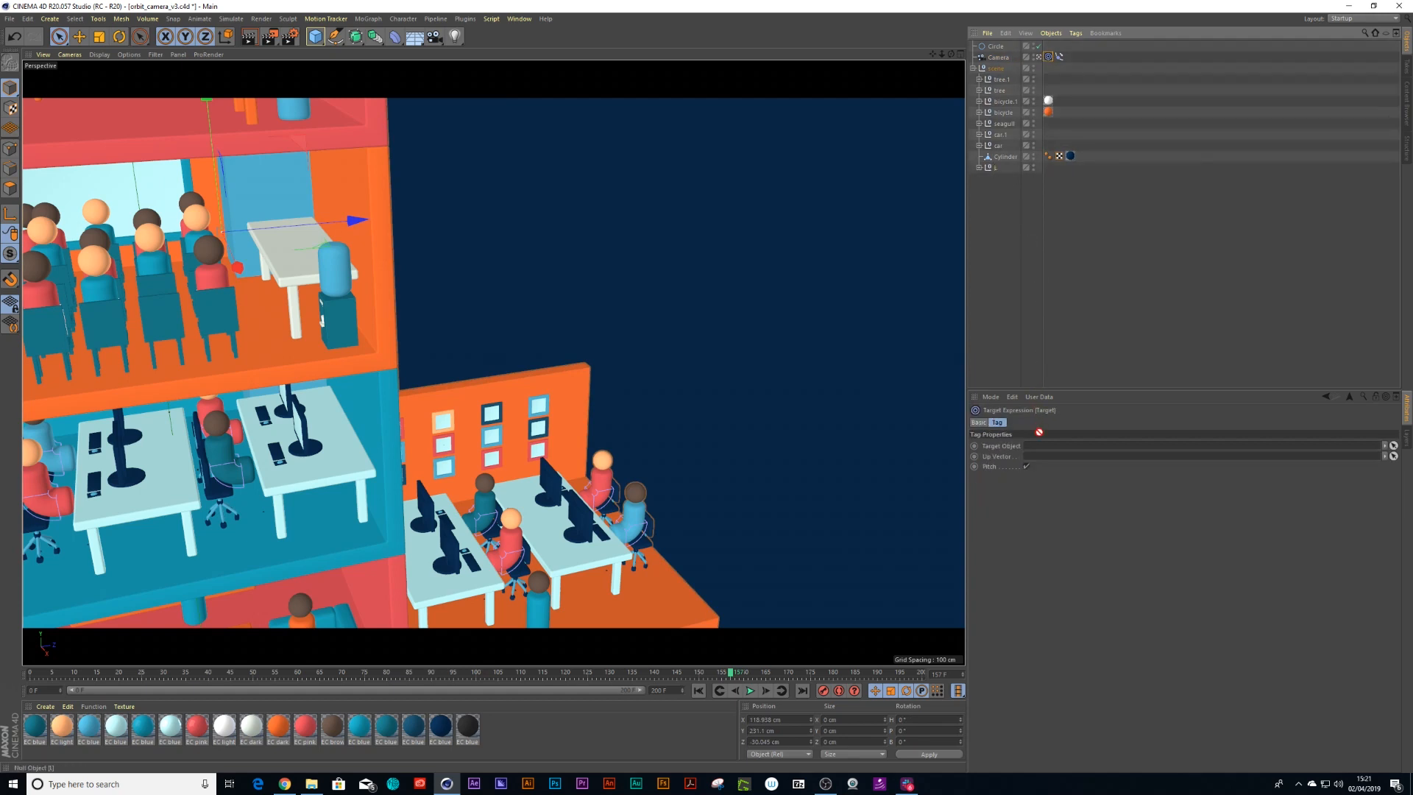
pyautogui.moveTo(1040, 451); pyautogui.dragTo(1040, 446)
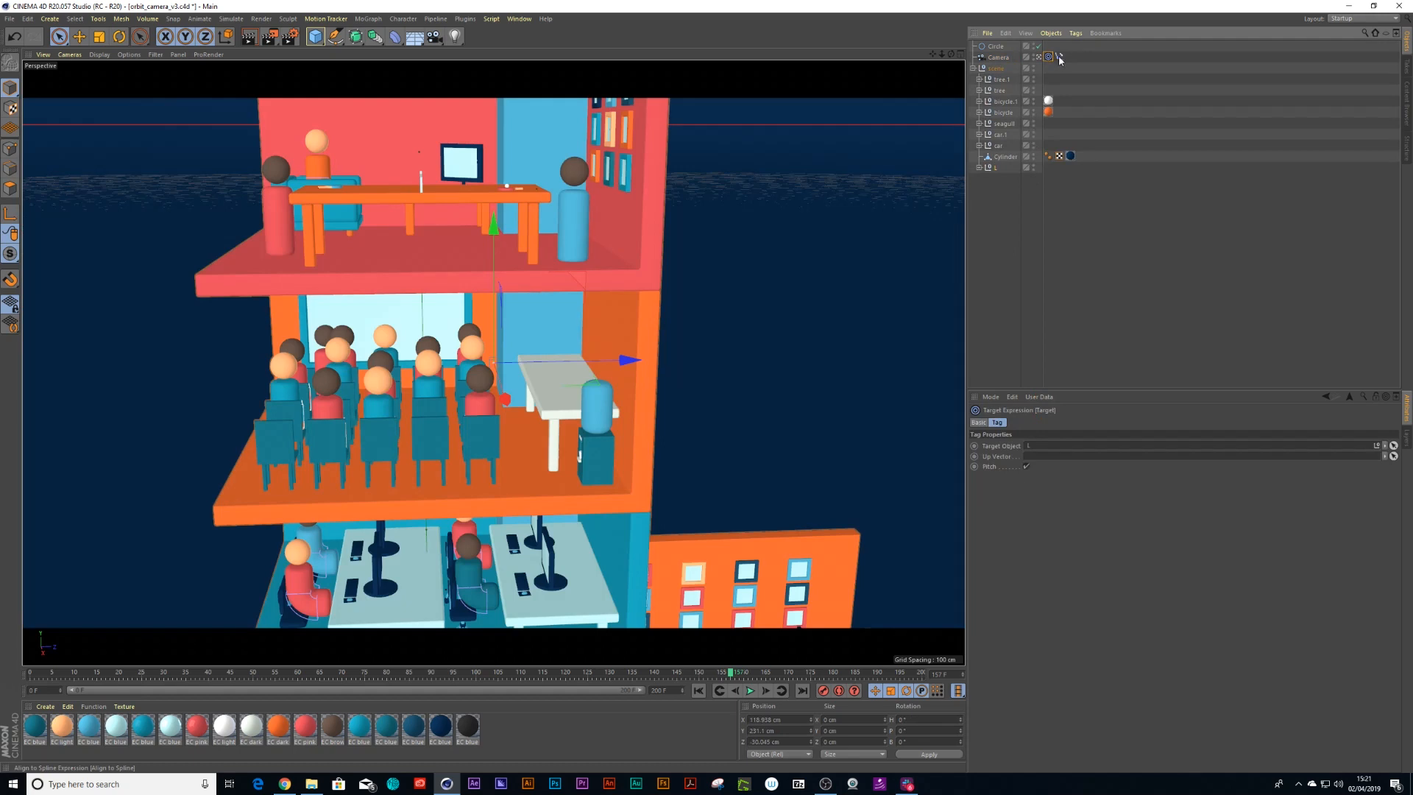
pyautogui.click(997, 46)
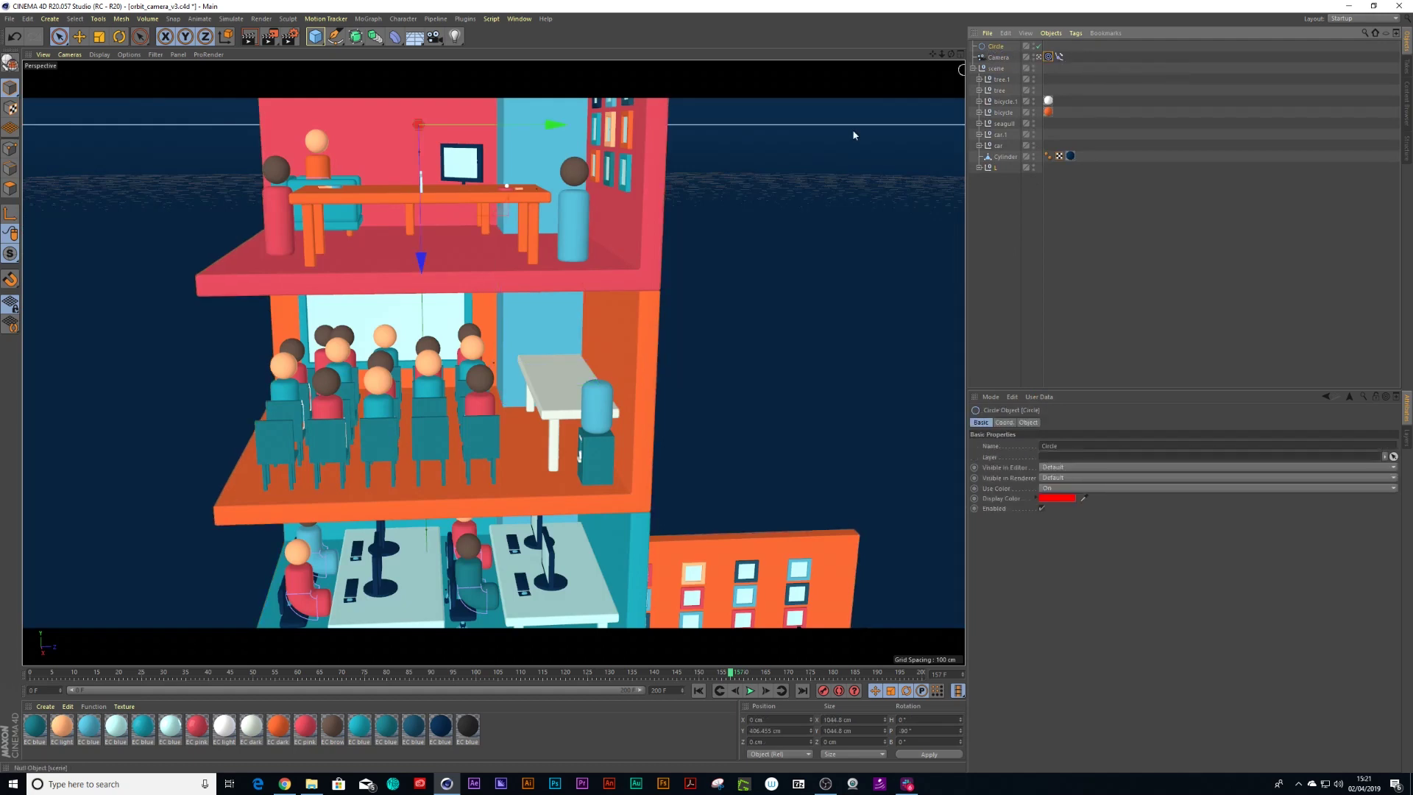
pyautogui.click(811, 202)
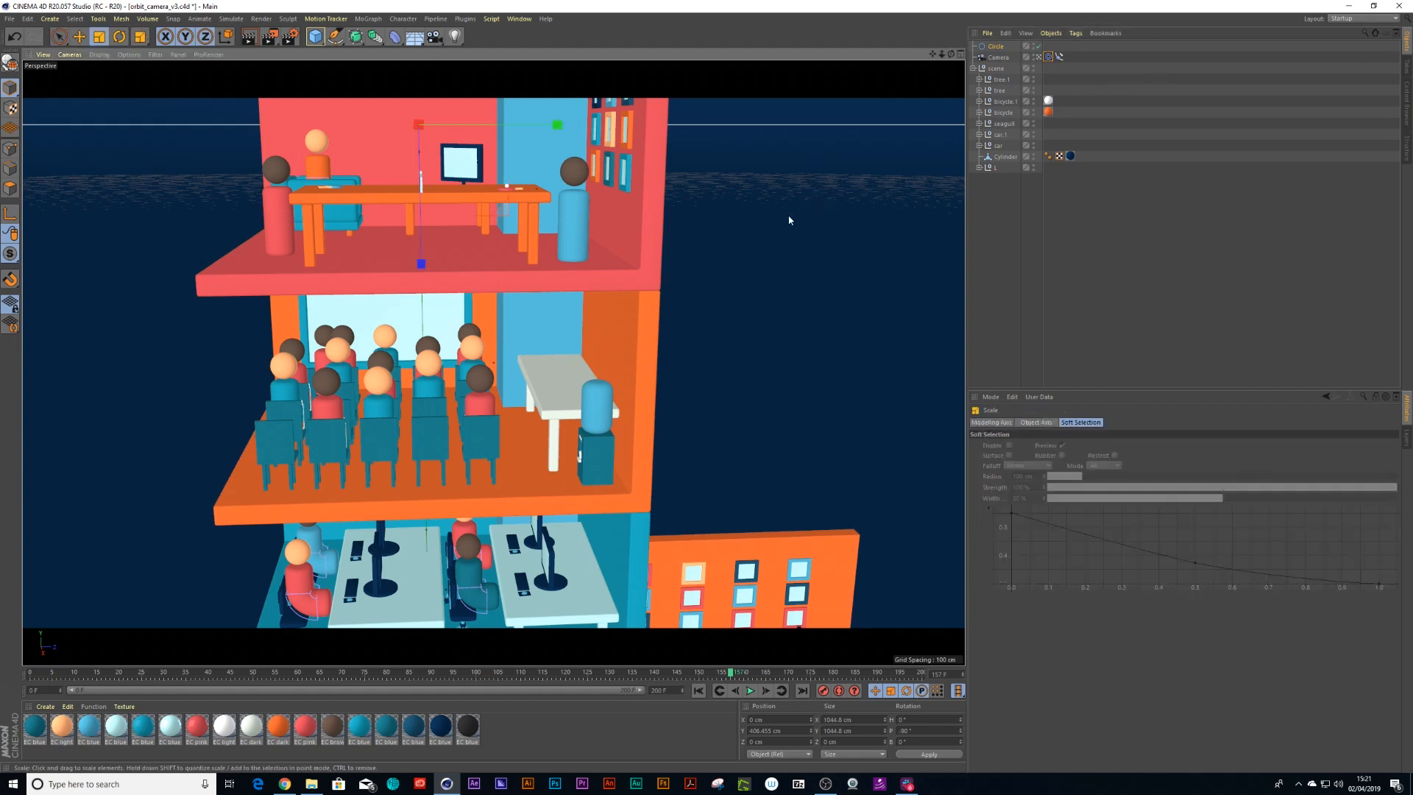
pyautogui.scroll(-5, 675, 318)
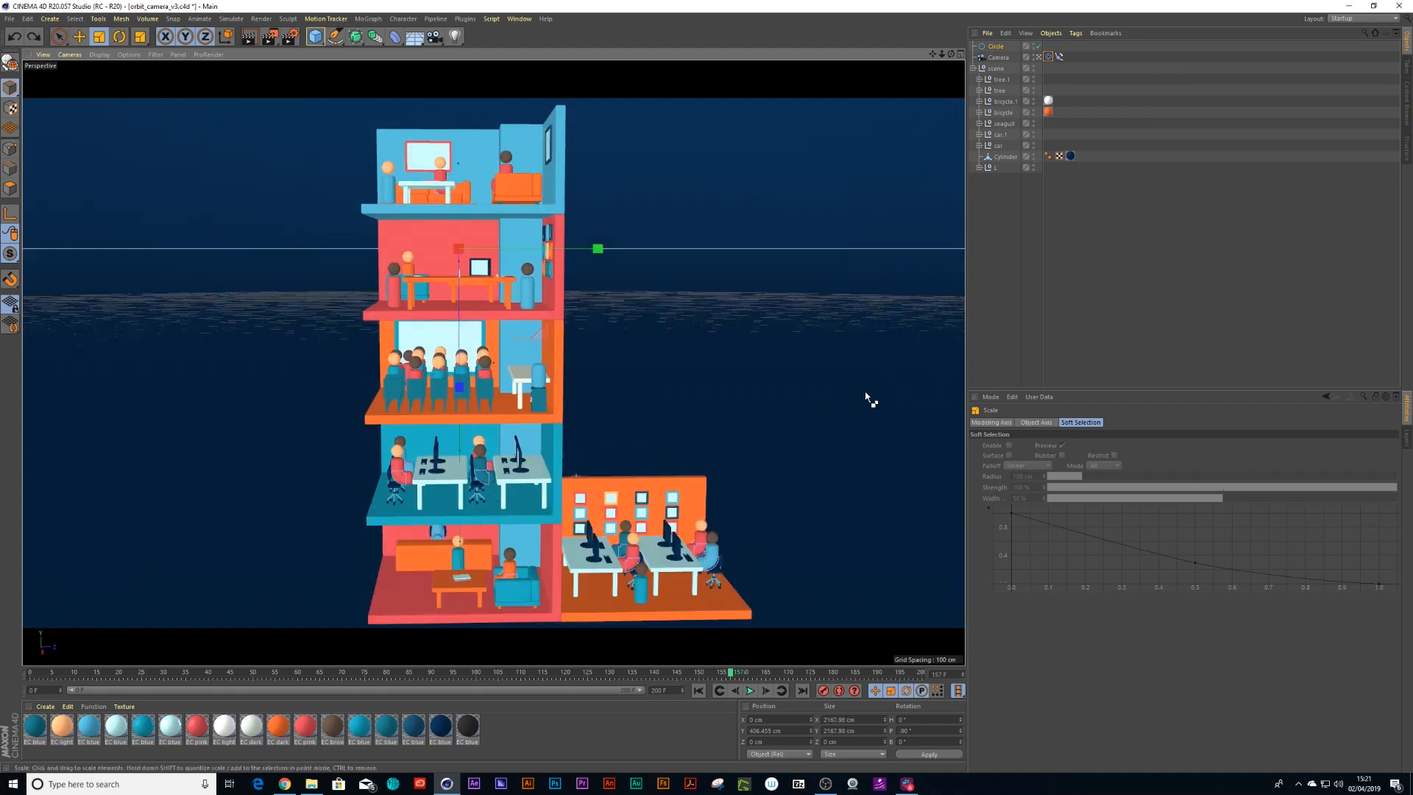
# Switch the camera to a super wide 15 mm focal length preset.
pyautogui.click(996, 58)
pyautogui.click(1071, 425)
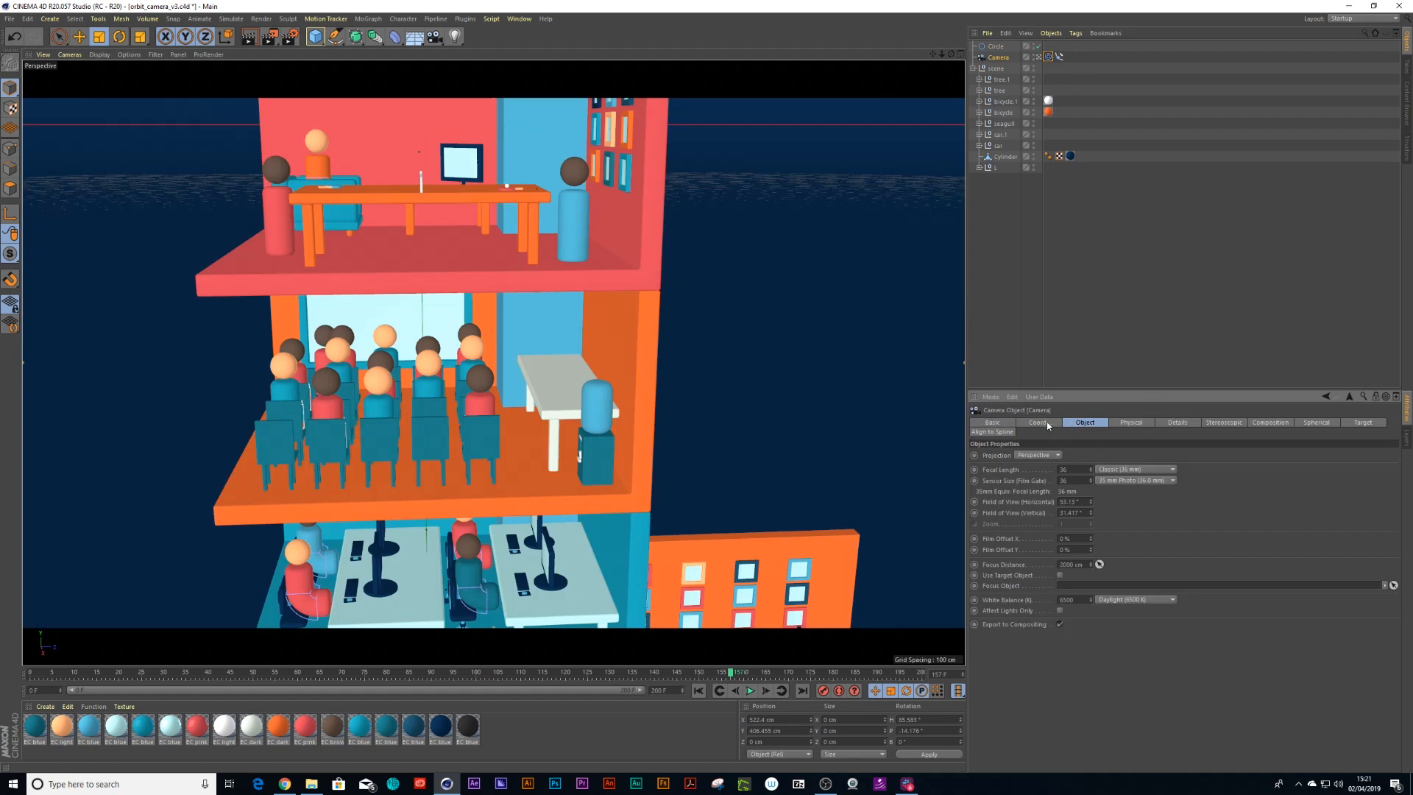
pyautogui.click(1114, 474)
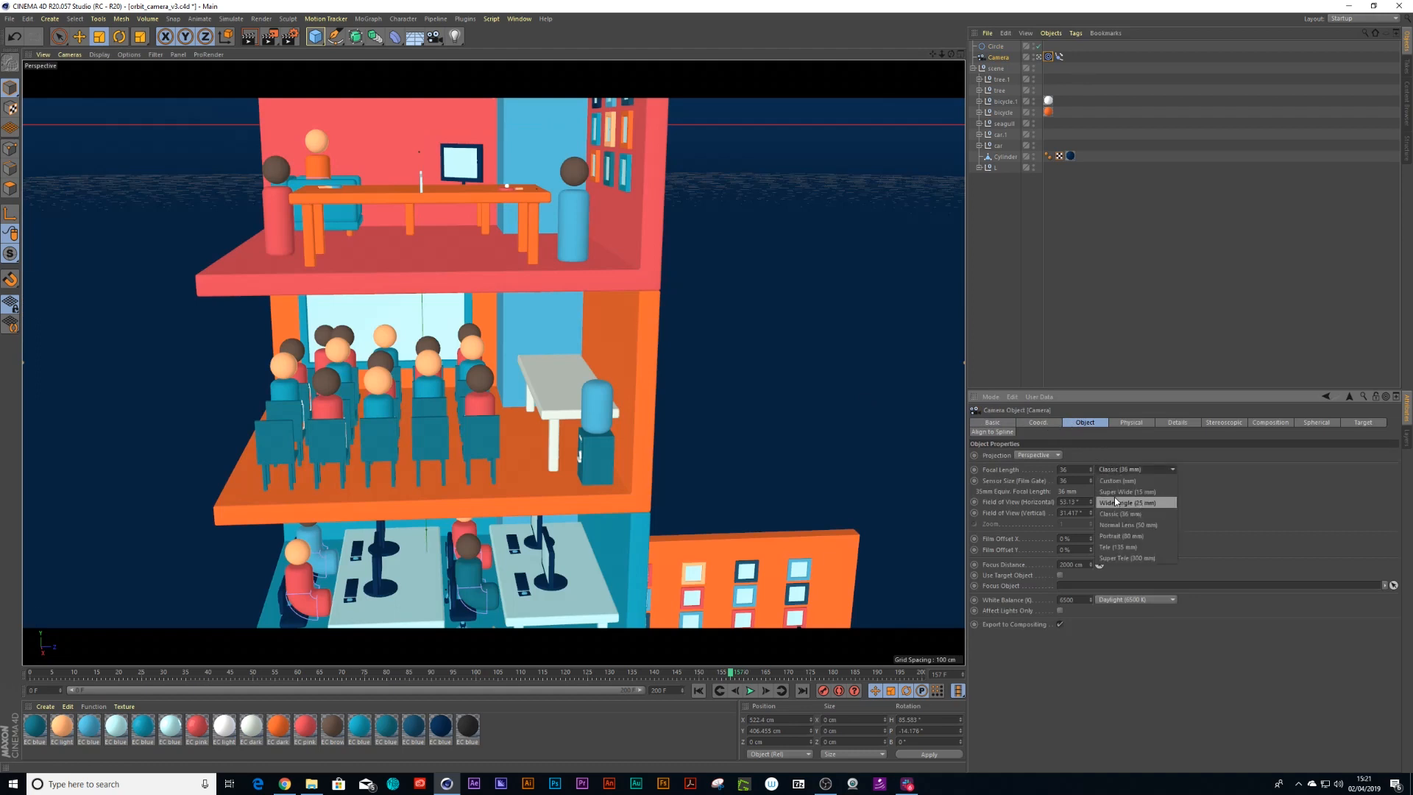
pyautogui.click(1119, 493)
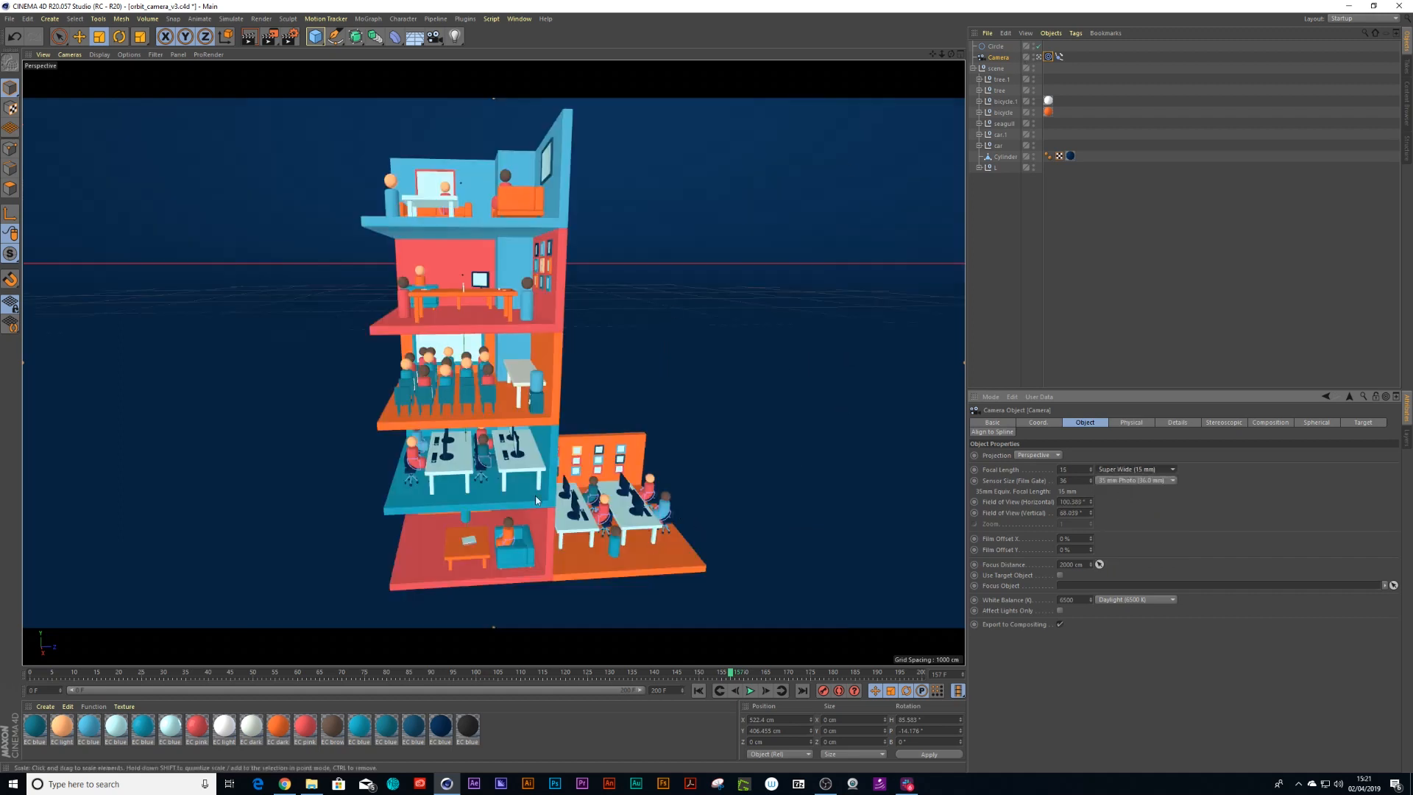
# Rewind to frame 0 and bring up the camera's Align to Spline settings.
pyautogui.moveTo(58, 671); pyautogui.dragTo(31, 672)
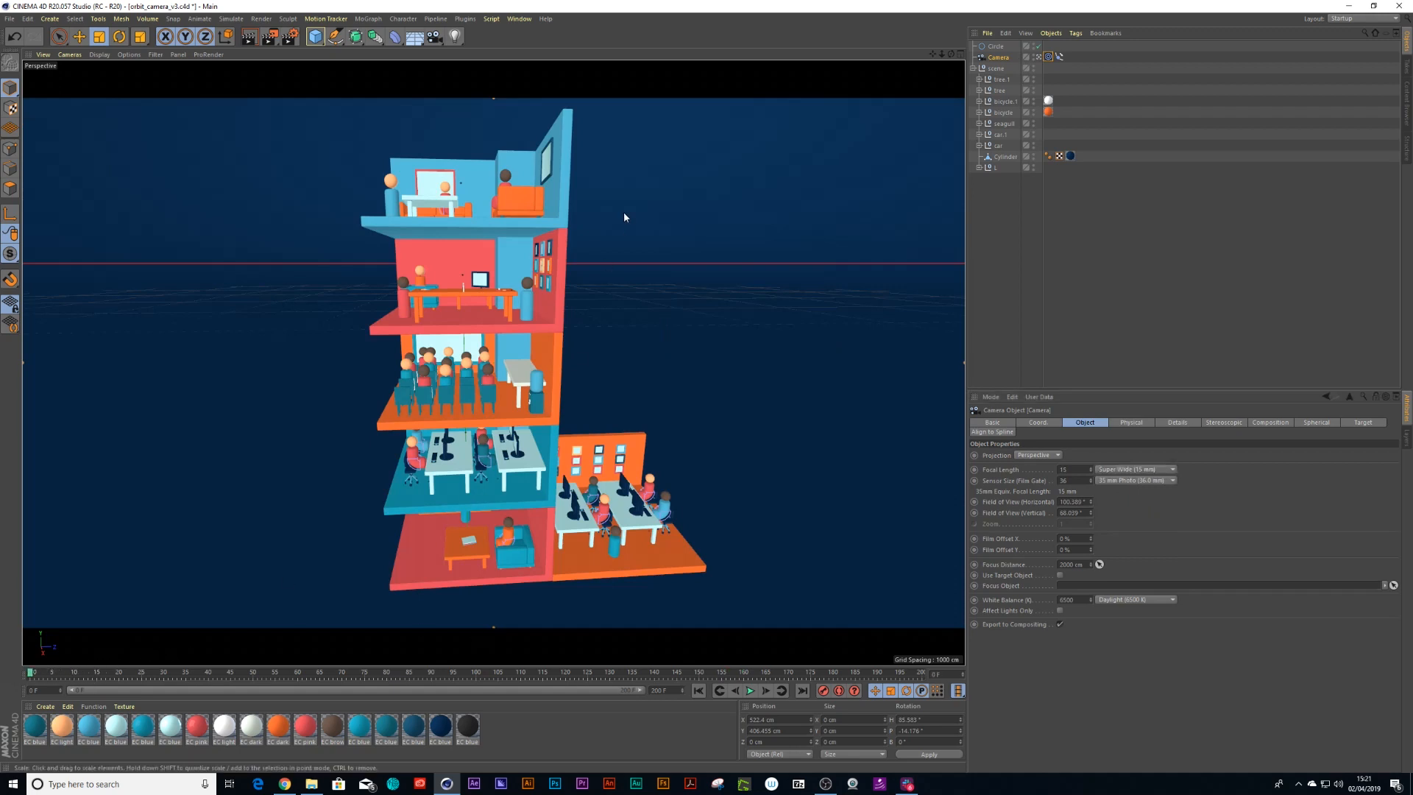
pyautogui.click(1060, 57)
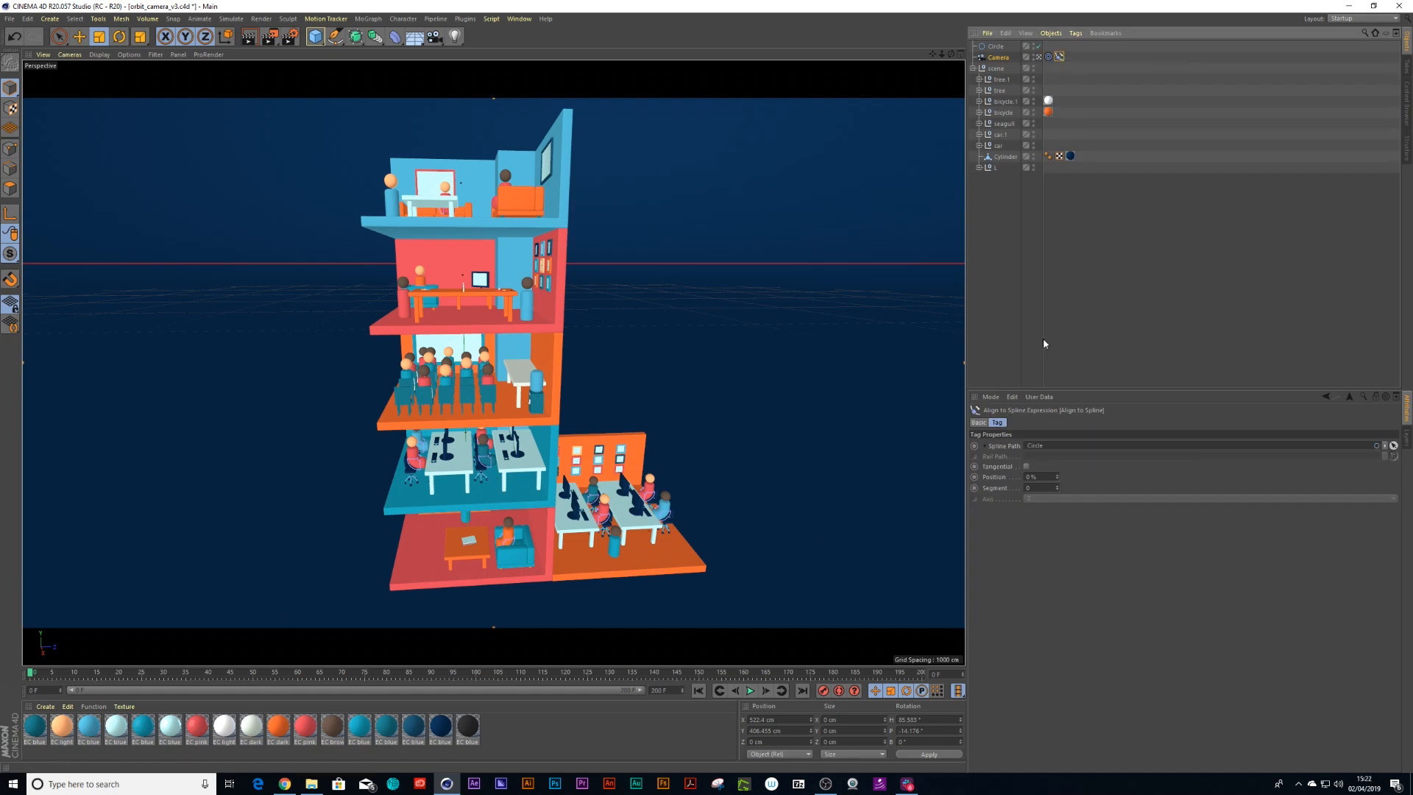
# Keyframe the path Position at 0% on frame 0 and 100% on the last frame.
pyautogui.click(975, 479)
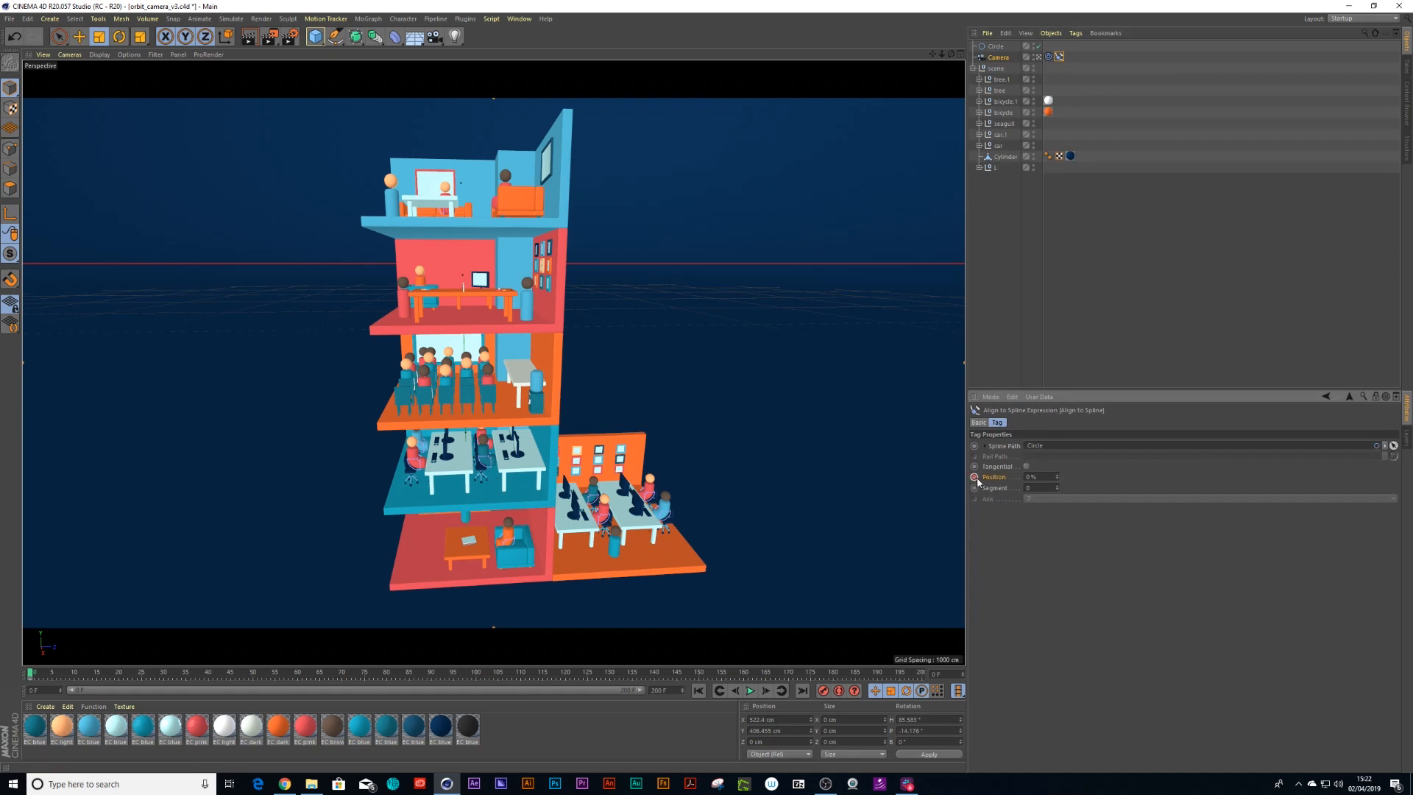
pyautogui.click(359, 673)
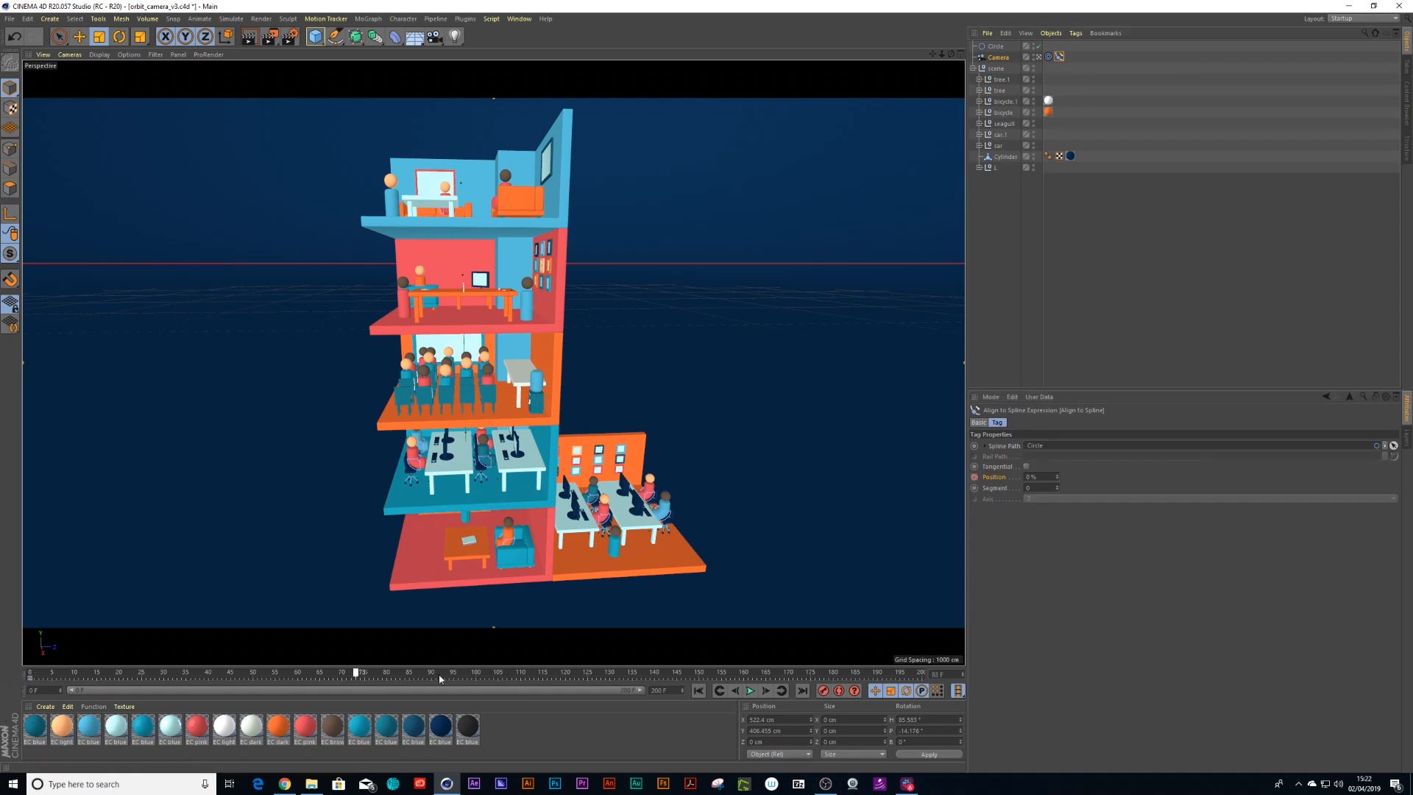
pyautogui.moveTo(439, 674); pyautogui.dragTo(923, 674)
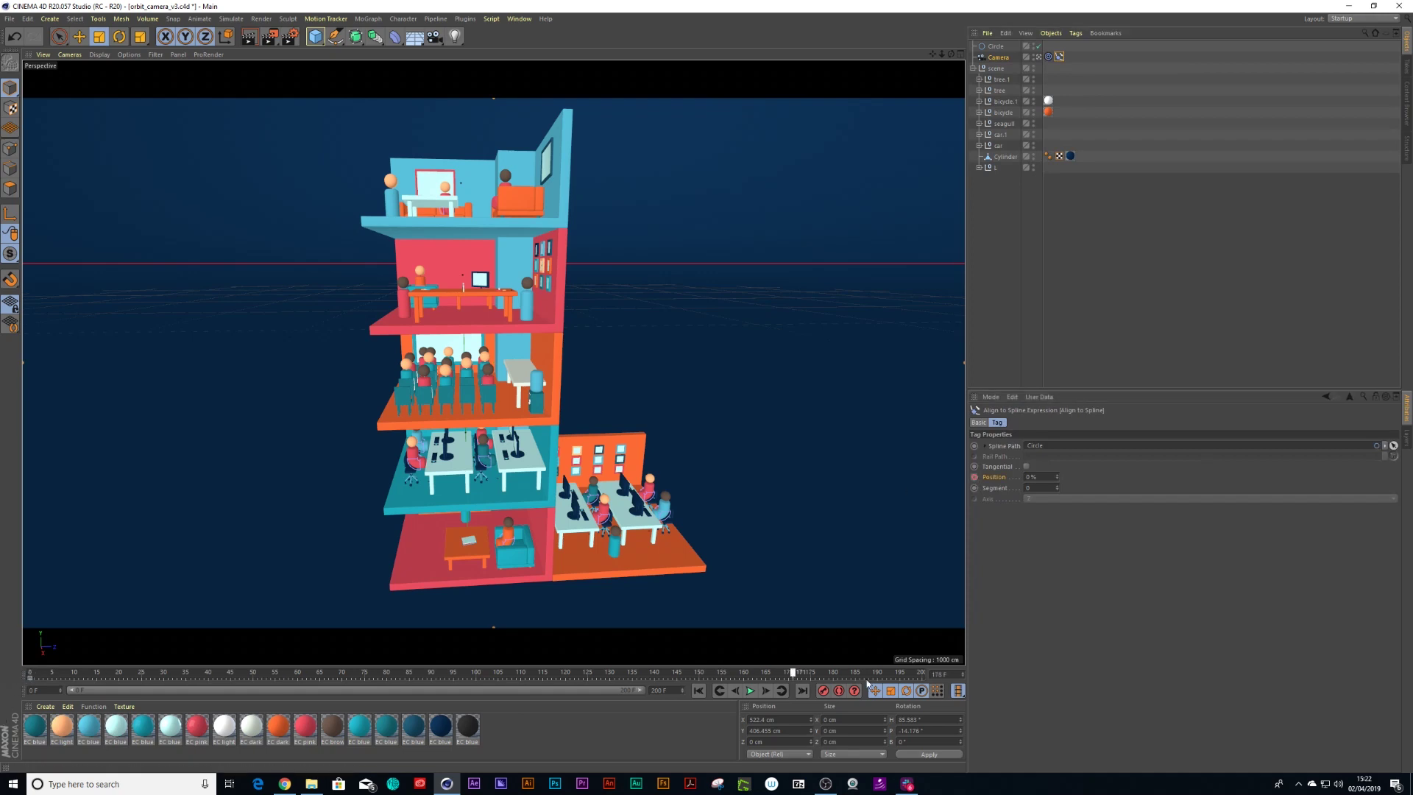
pyautogui.click(1035, 478)
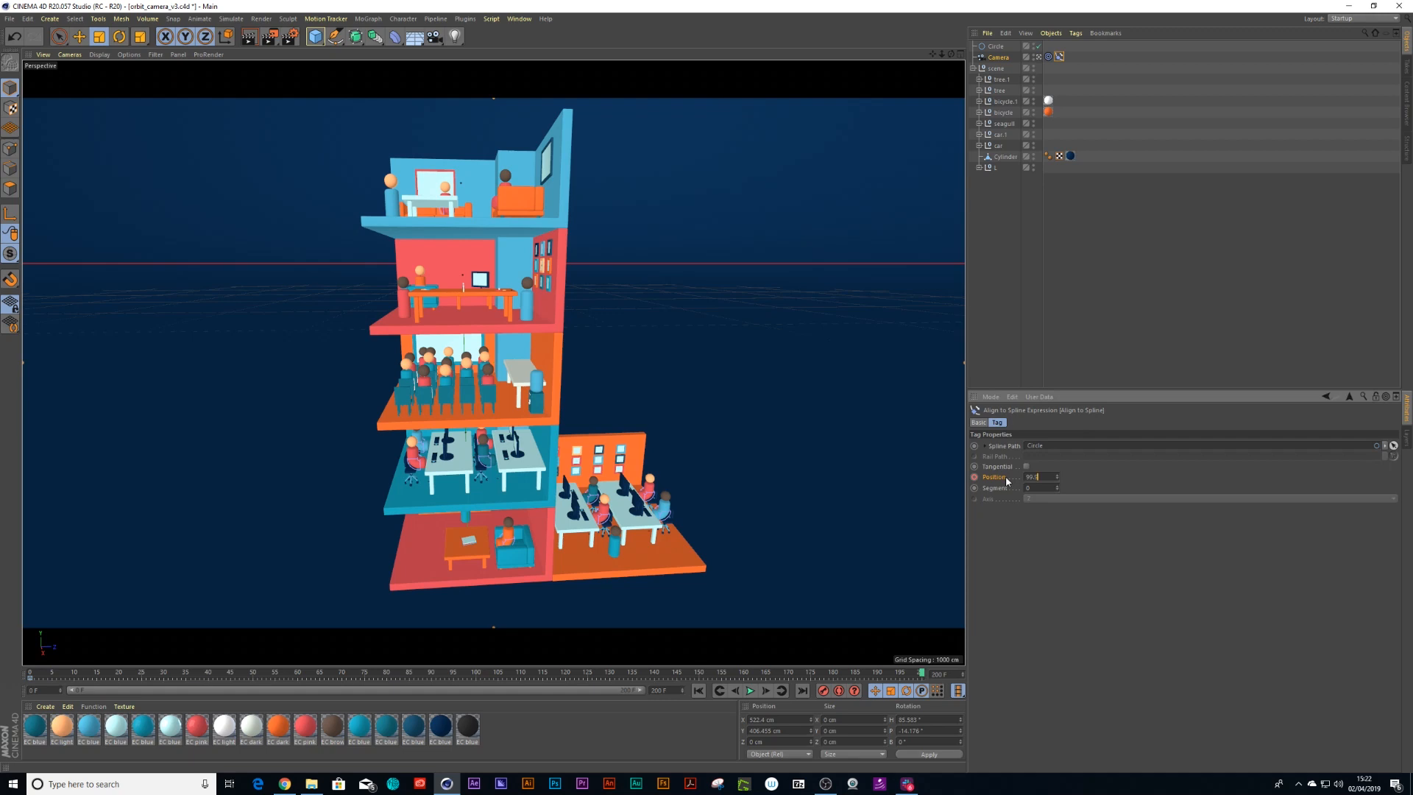
pyautogui.press('Return')
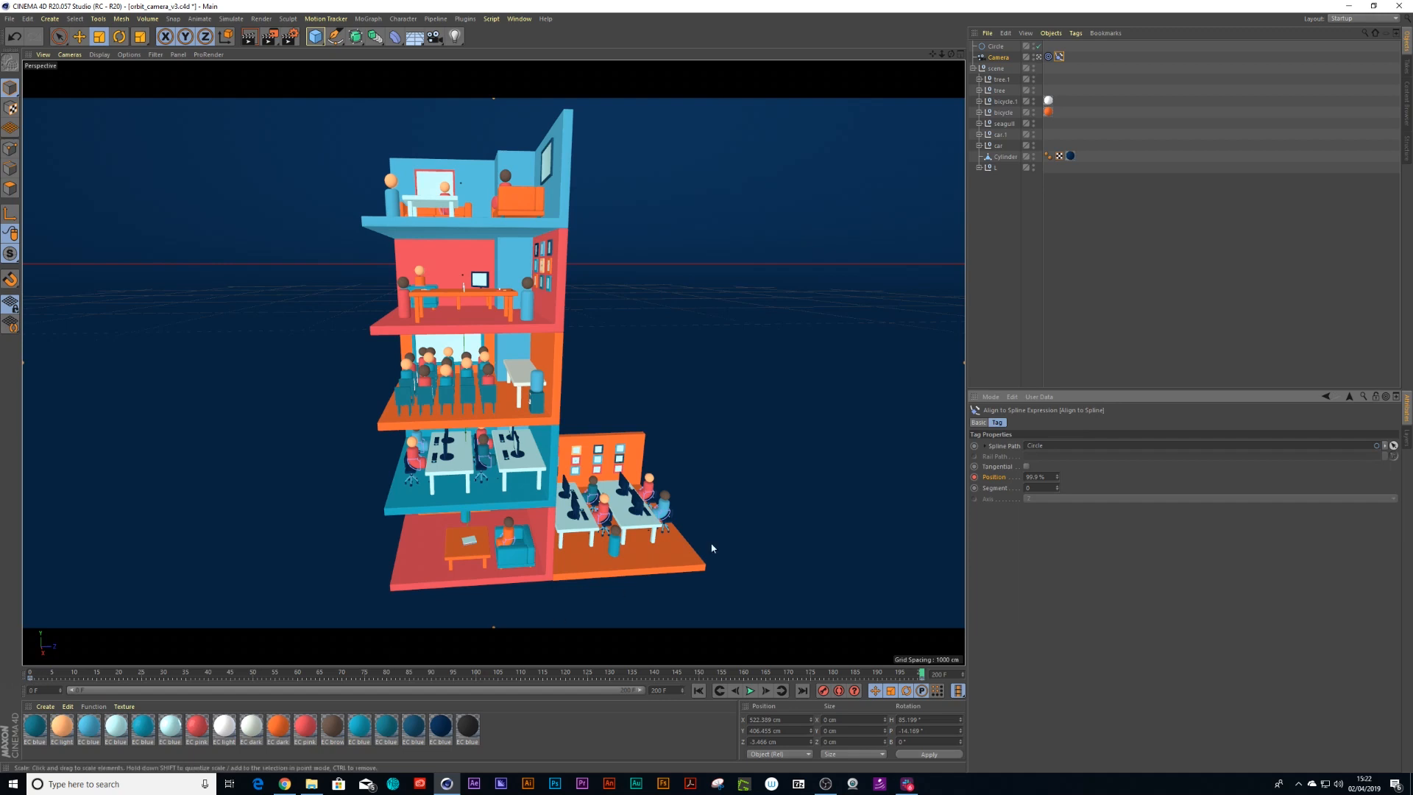
# Show the Position F-Curve and play the easing orbit for comparison.
pyautogui.rightClick(974, 477)
pyautogui.moveTo(1003, 483)
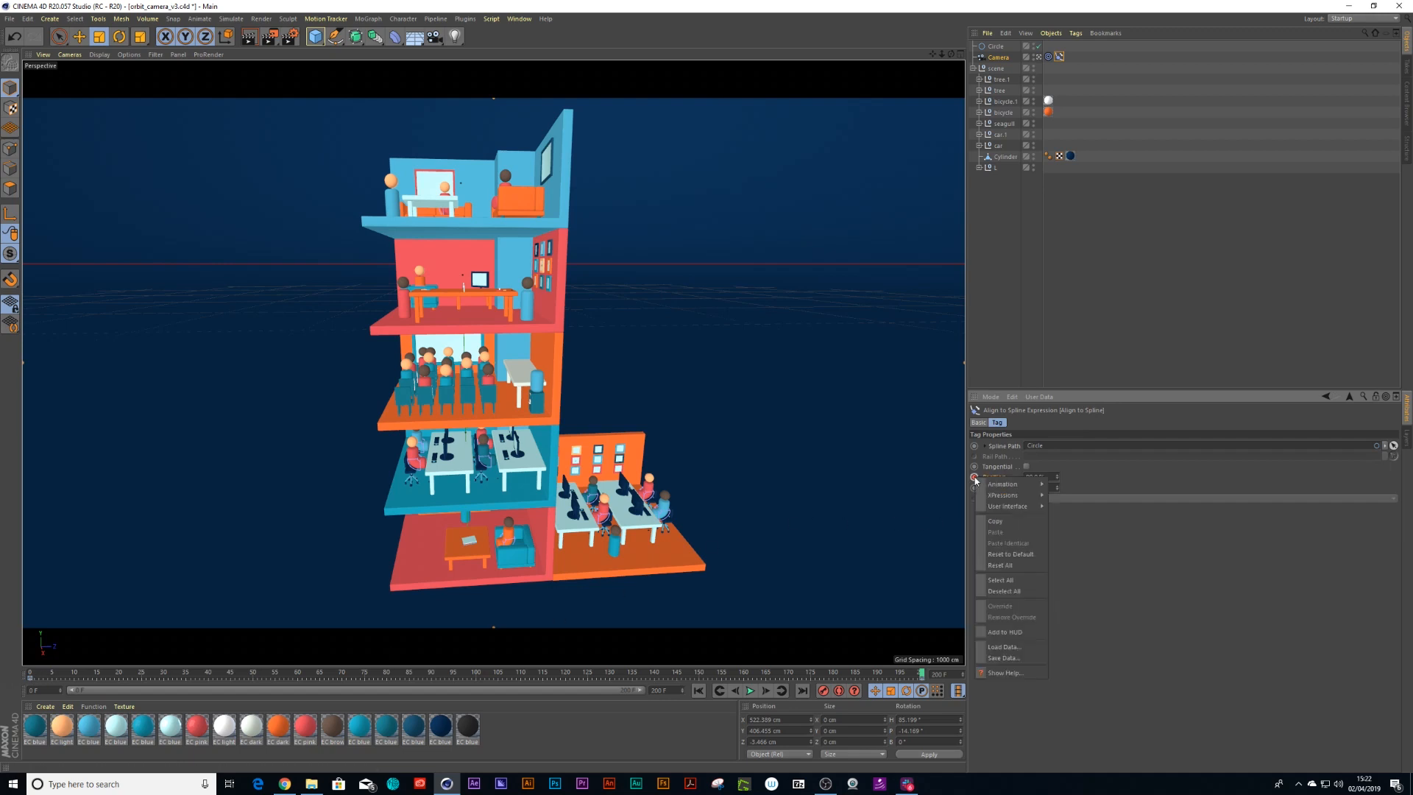
pyautogui.click(1104, 594)
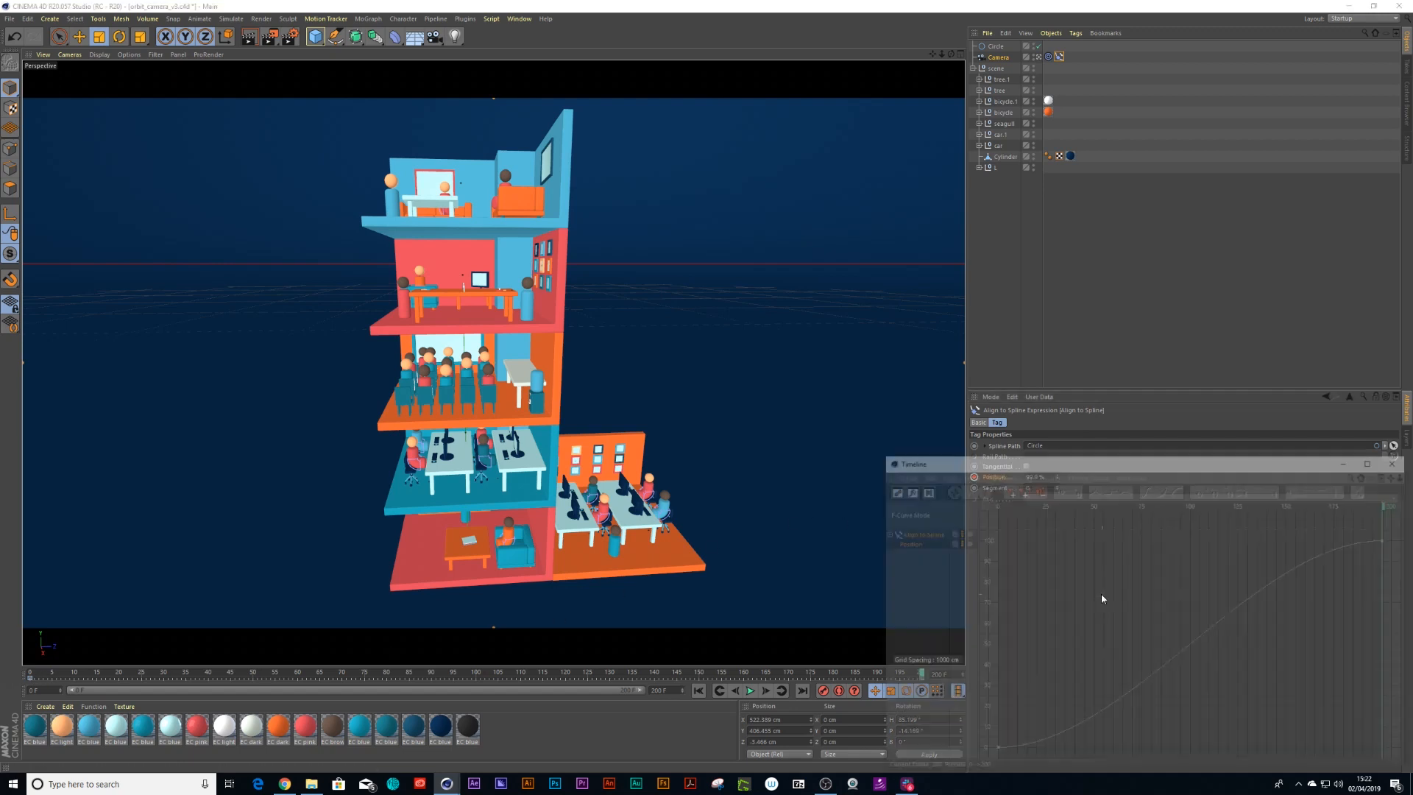
pyautogui.moveTo(1060, 457); pyautogui.dragTo(960, 369)
pyautogui.press('F8')
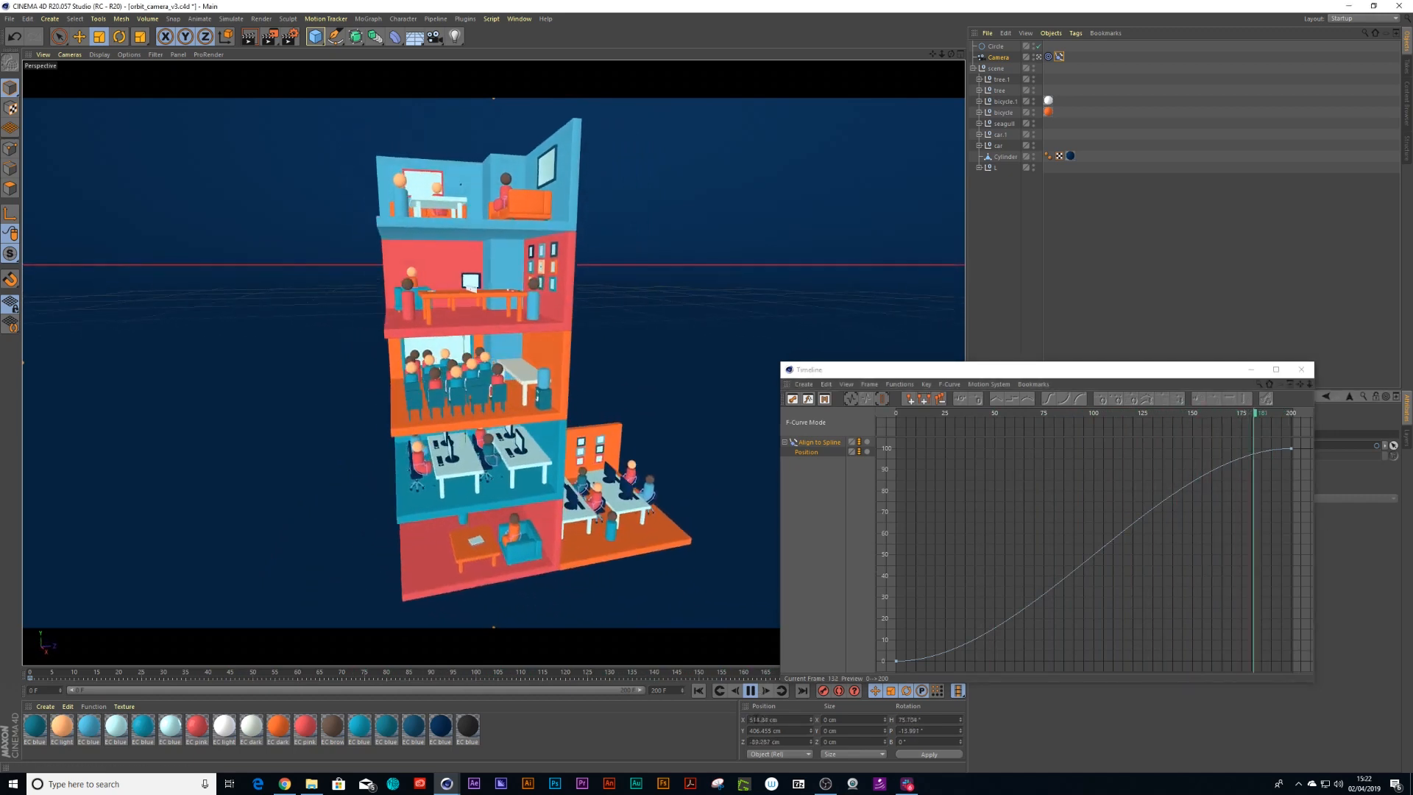
# Set the position keys to Linear interpolation and play the constant-speed orbit.
pyautogui.click(1223, 501)
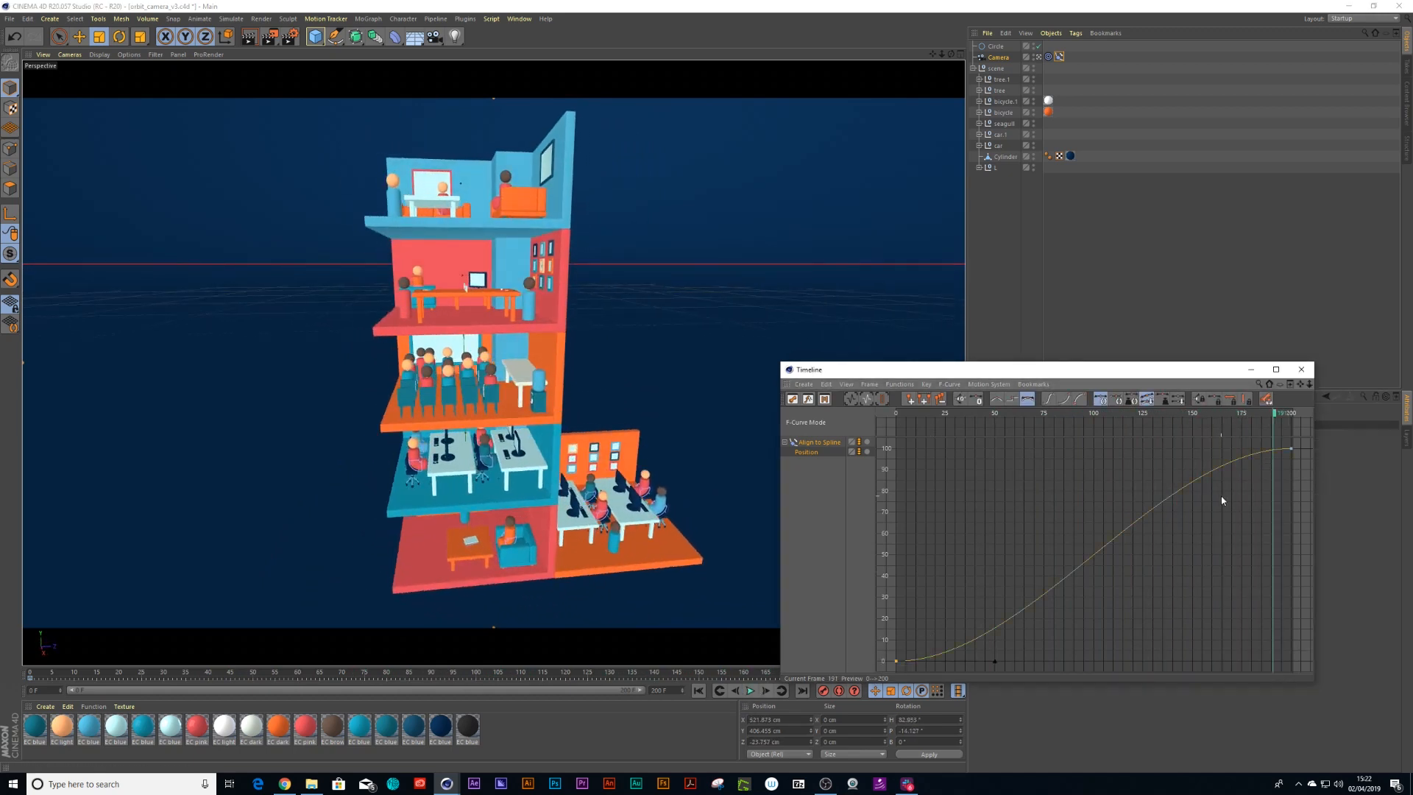
pyautogui.click(1294, 448)
pyautogui.rightClick(1080, 521)
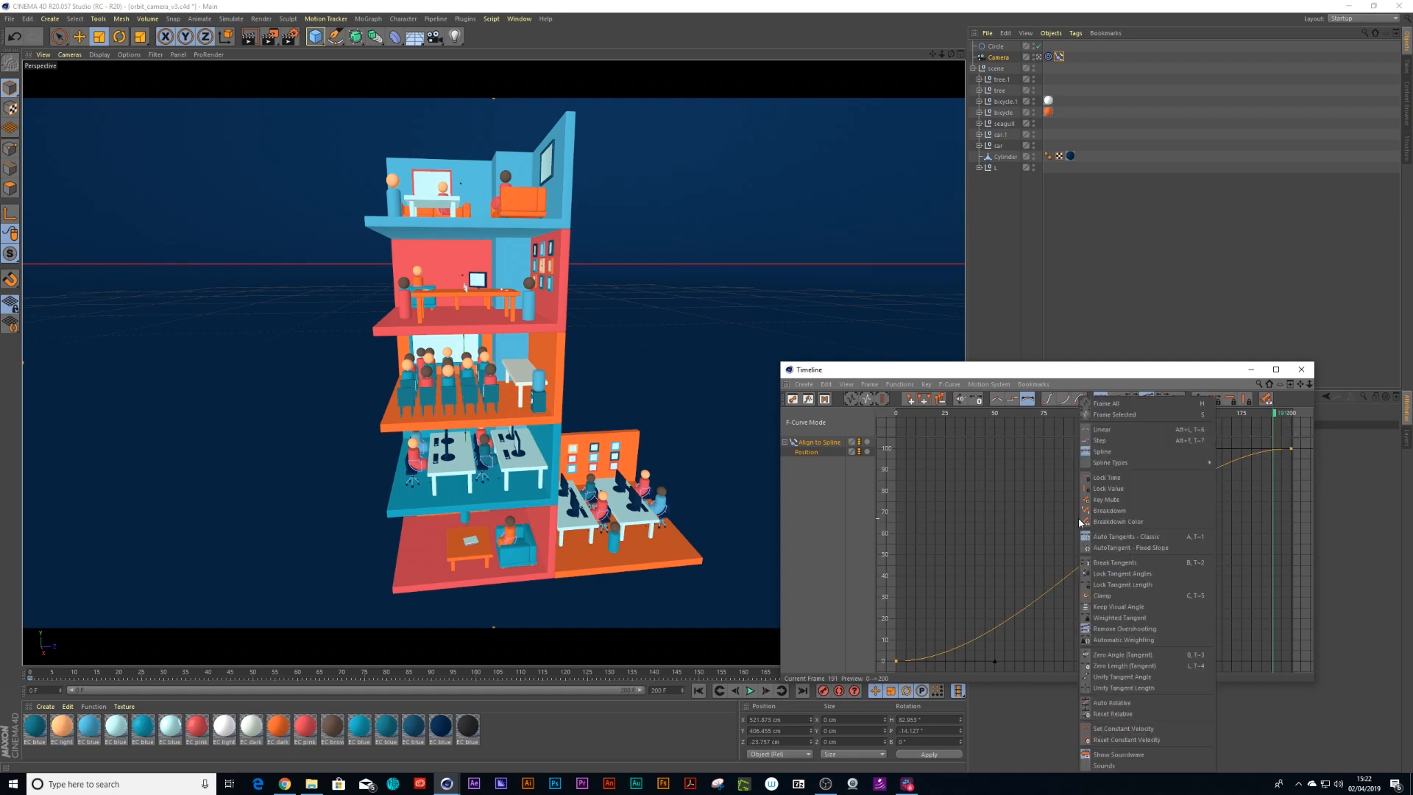
pyautogui.click(1111, 432)
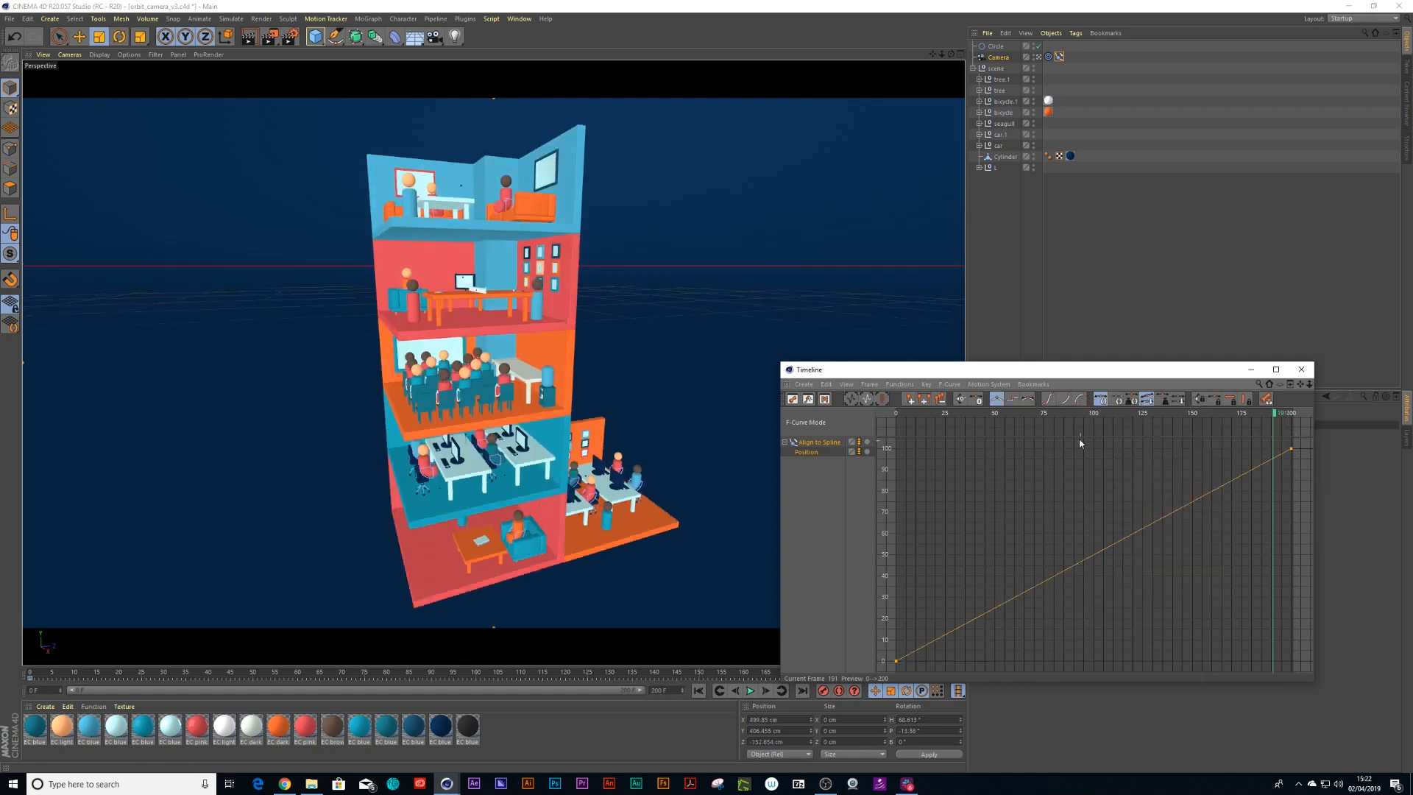
pyautogui.moveTo(979, 412); pyautogui.dragTo(1143, 421)
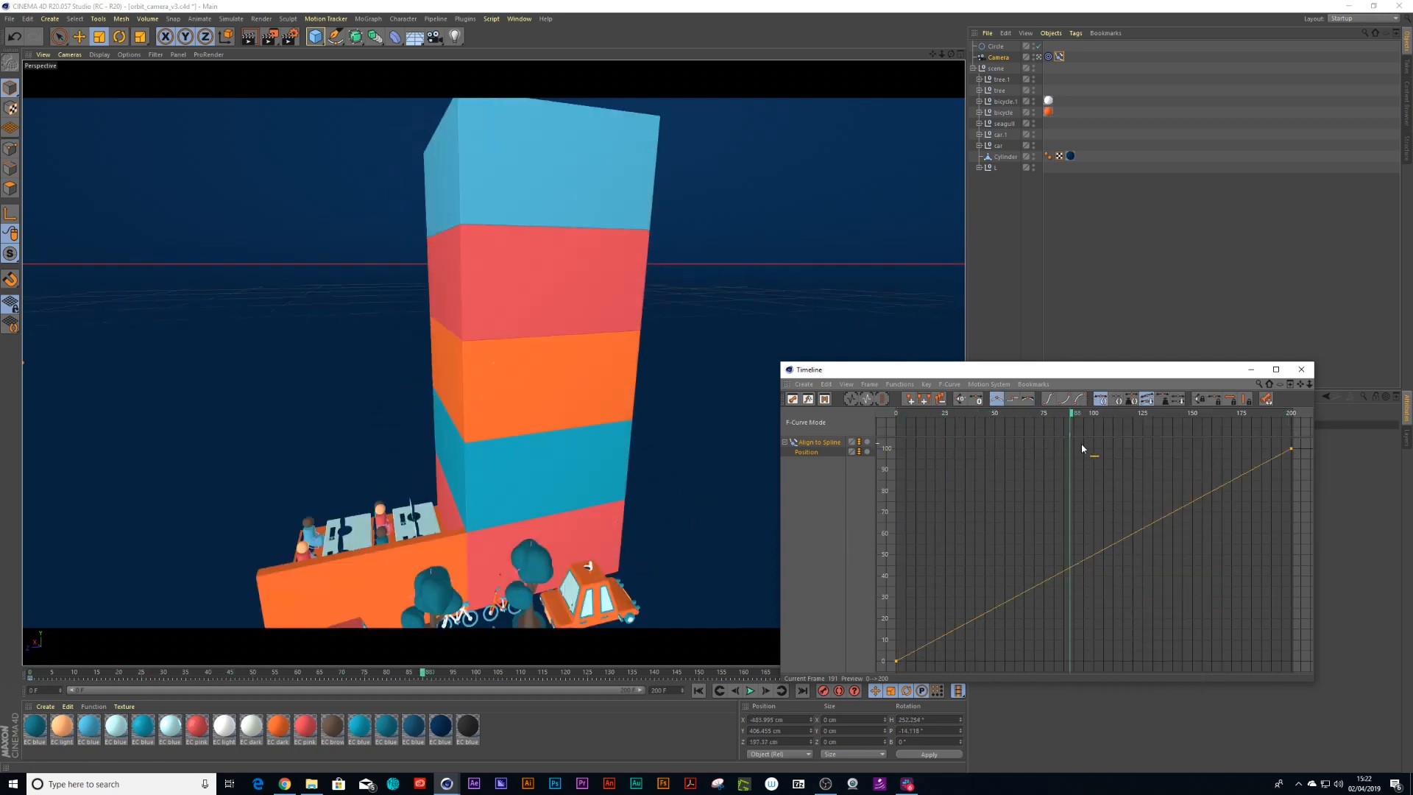
pyautogui.press('F8')
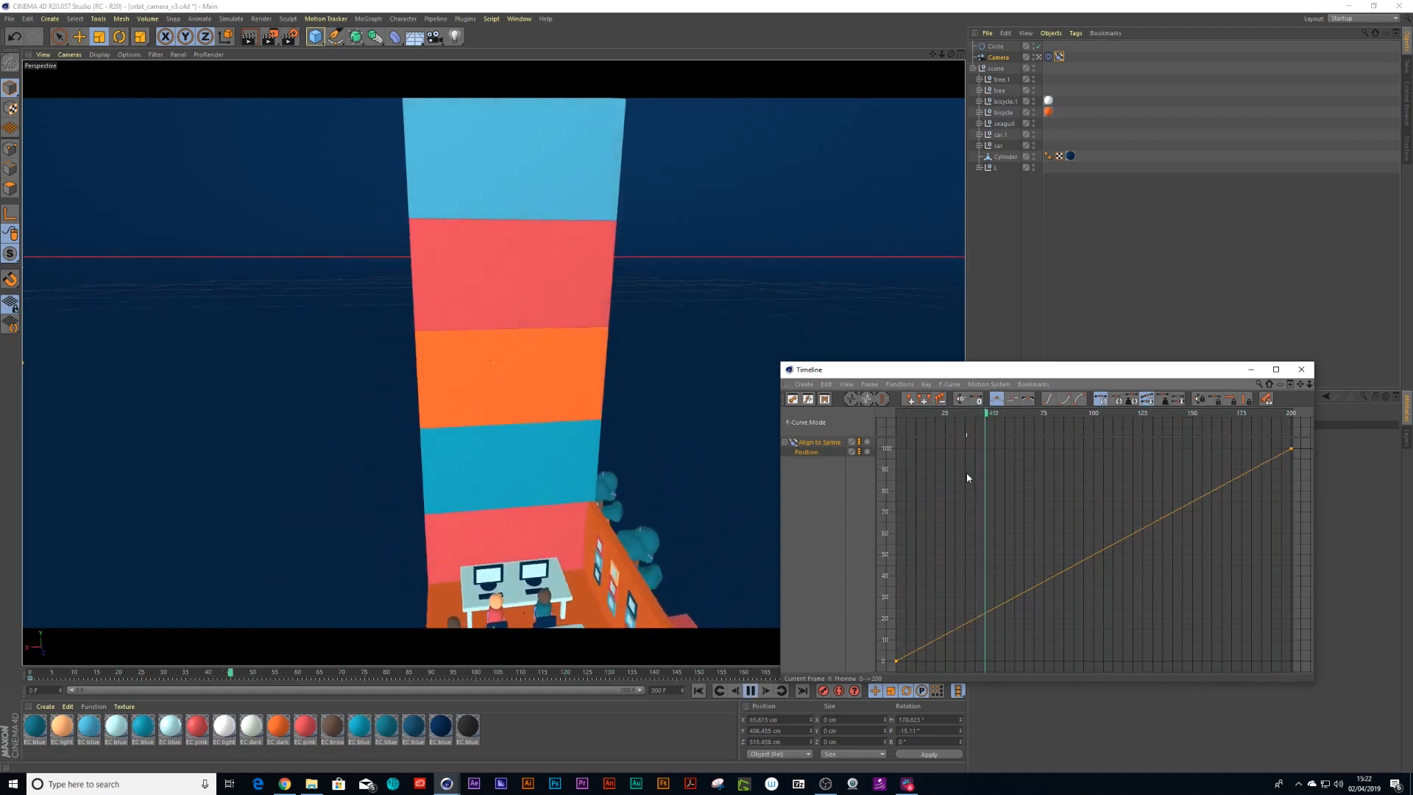
# Scale the Circle path up in the viewport and play to check the wider orbit.
pyautogui.click(1303, 369)
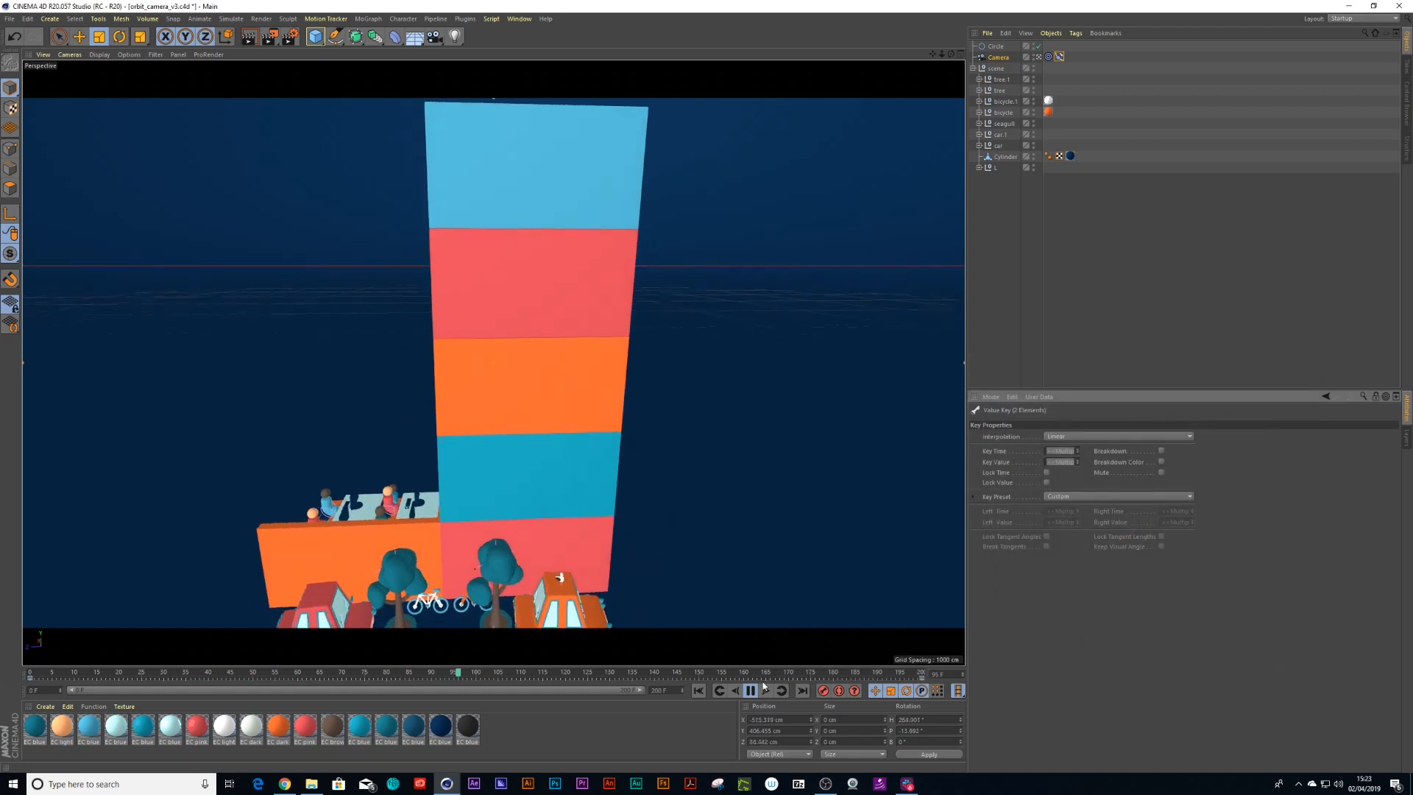
pyautogui.click(750, 690)
pyautogui.click(999, 47)
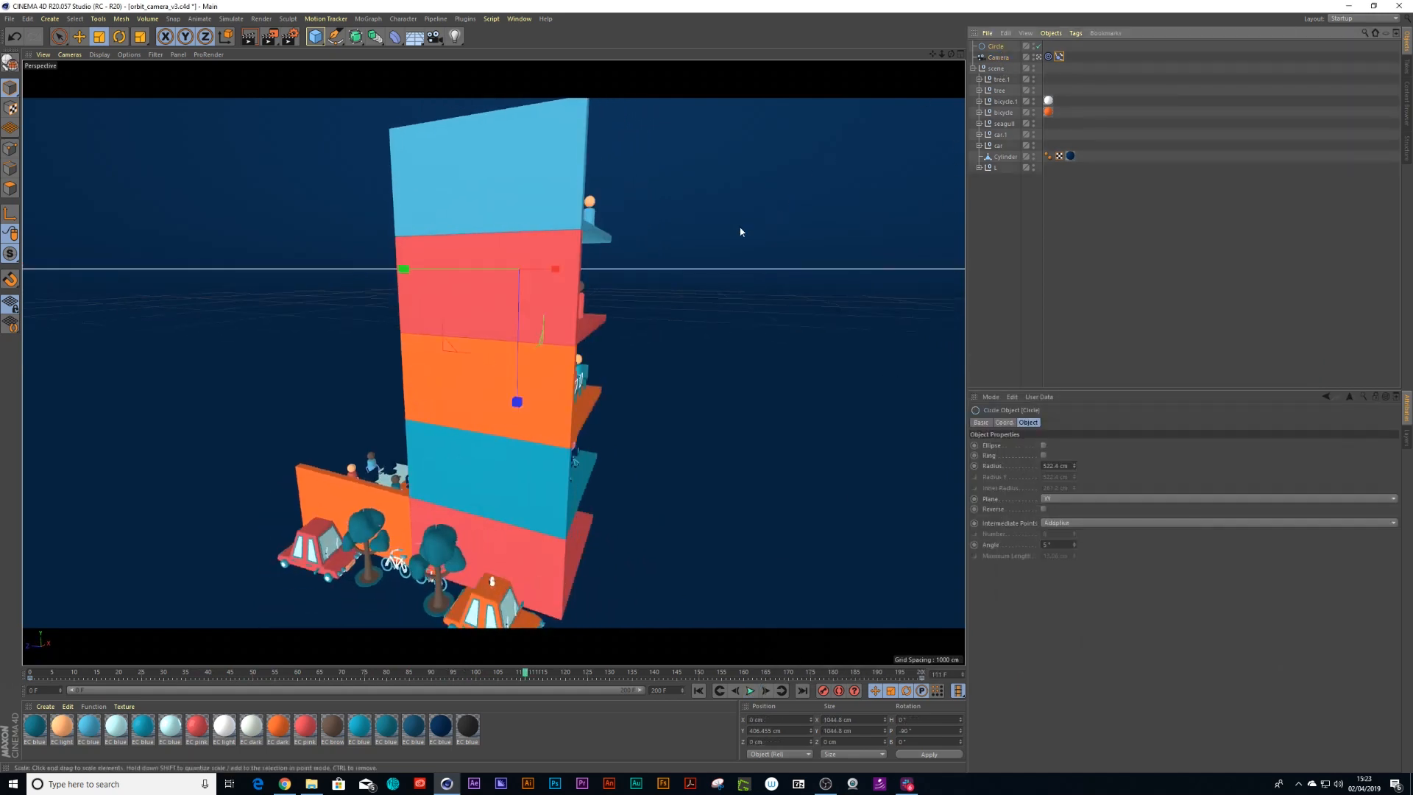
pyautogui.press('t')
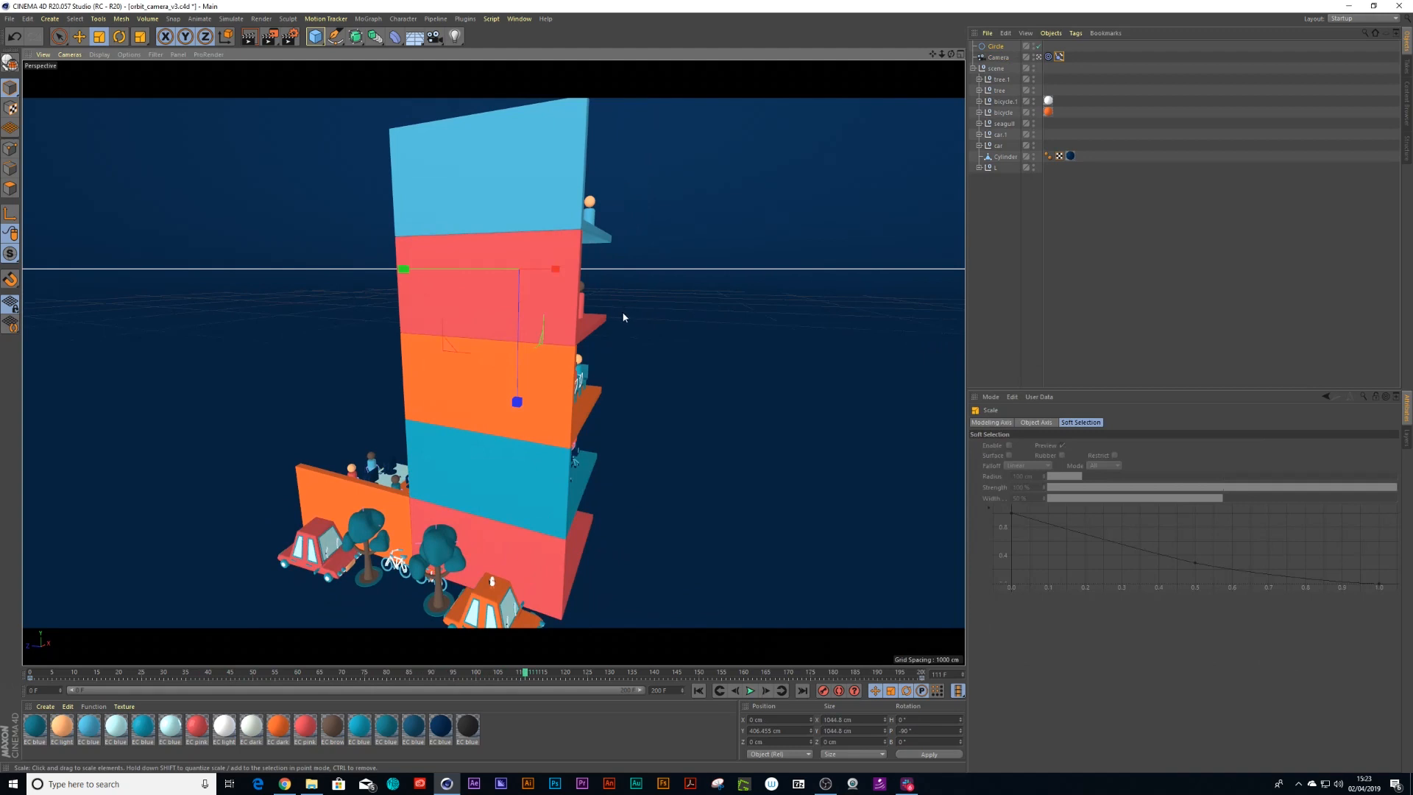
pyautogui.moveTo(619, 310); pyautogui.dragTo(892, 299)
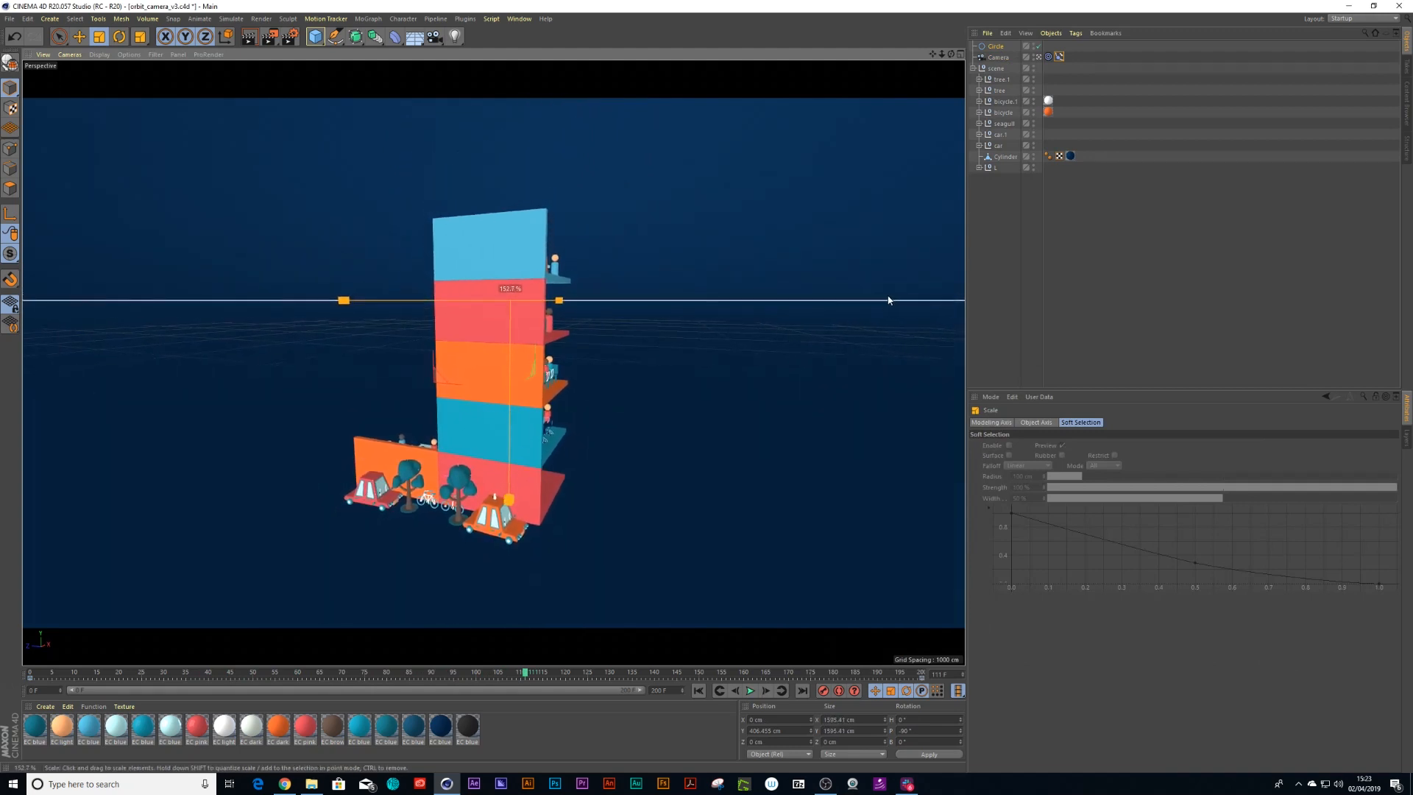
pyautogui.click(749, 691)
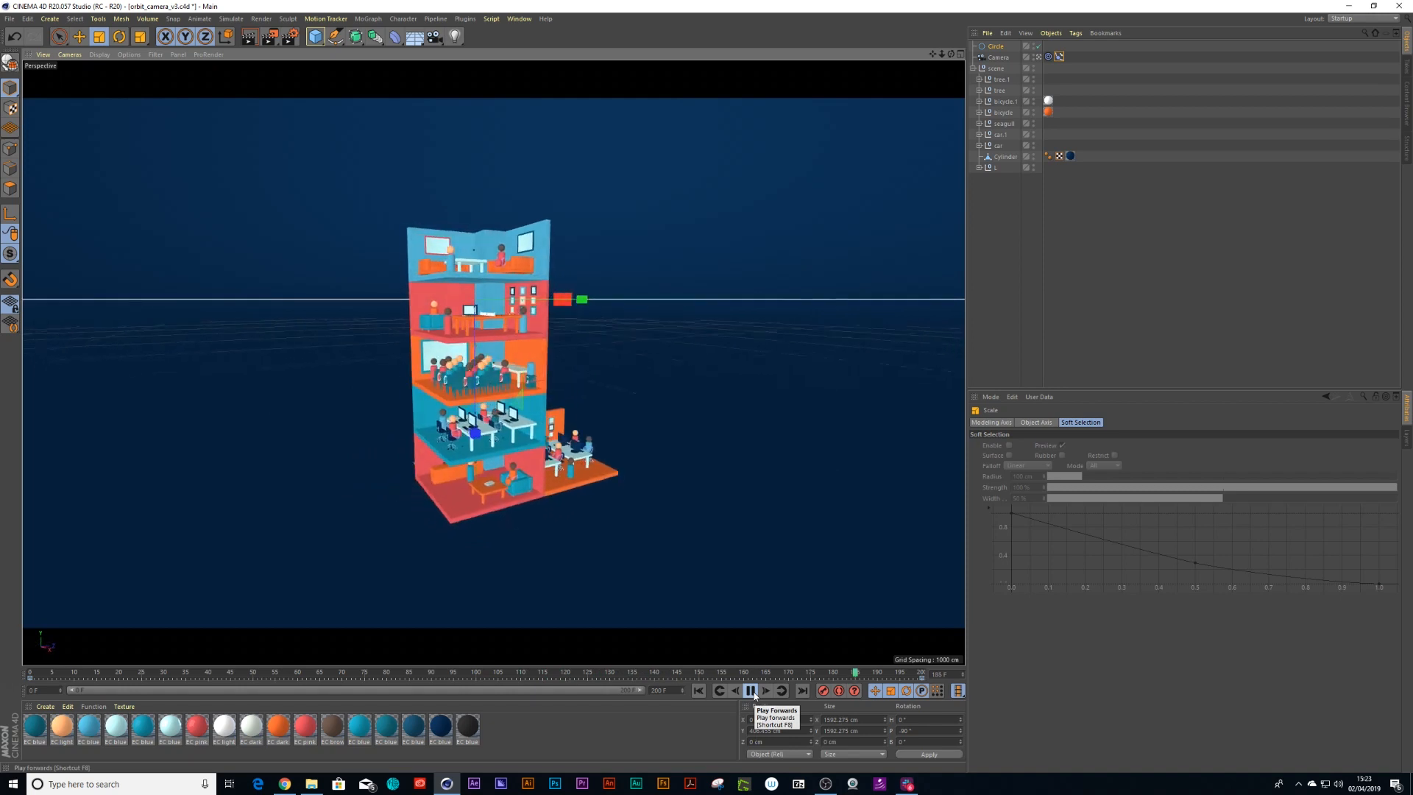
pyautogui.click(751, 690)
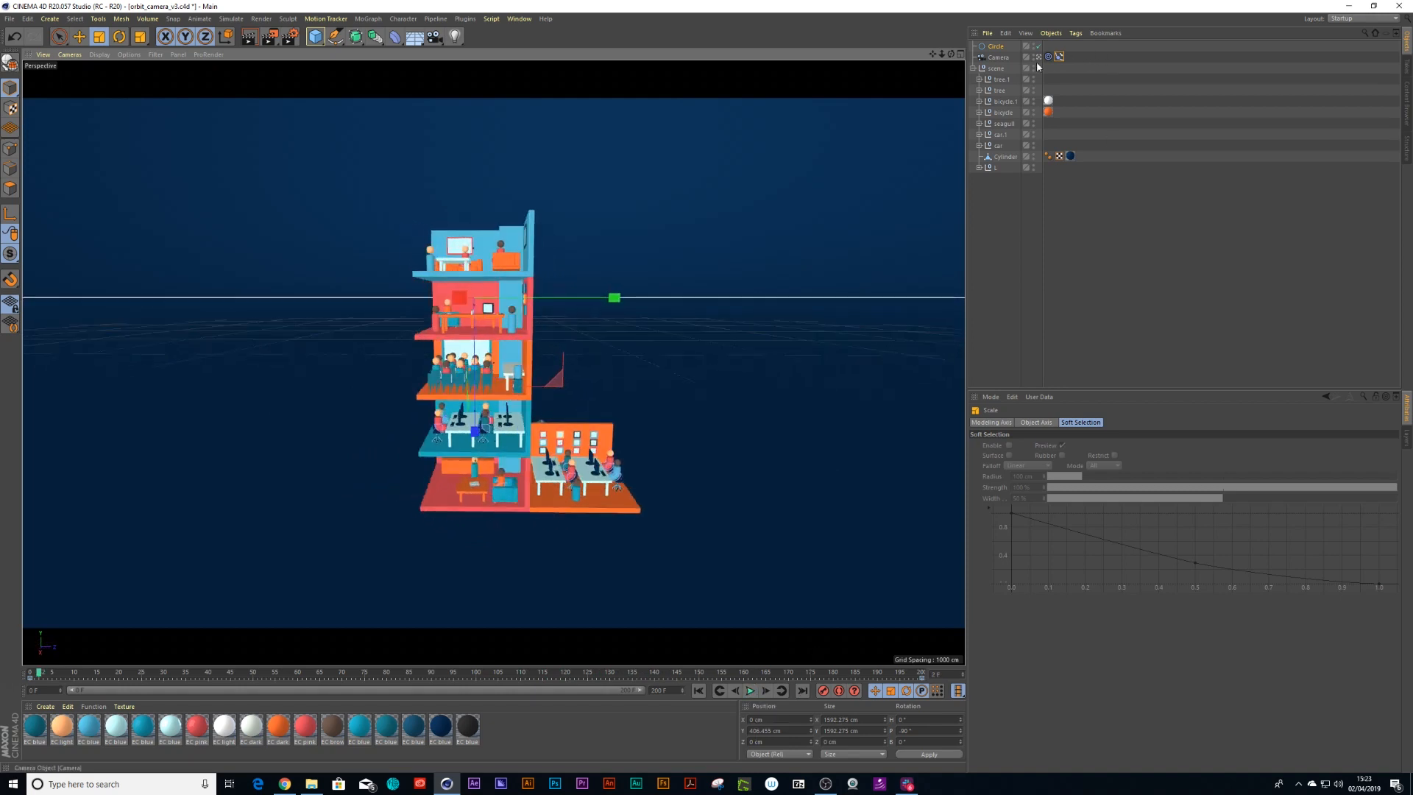
# Enable the camera's composition Grid and raise its Cells count.
pyautogui.click(999, 58)
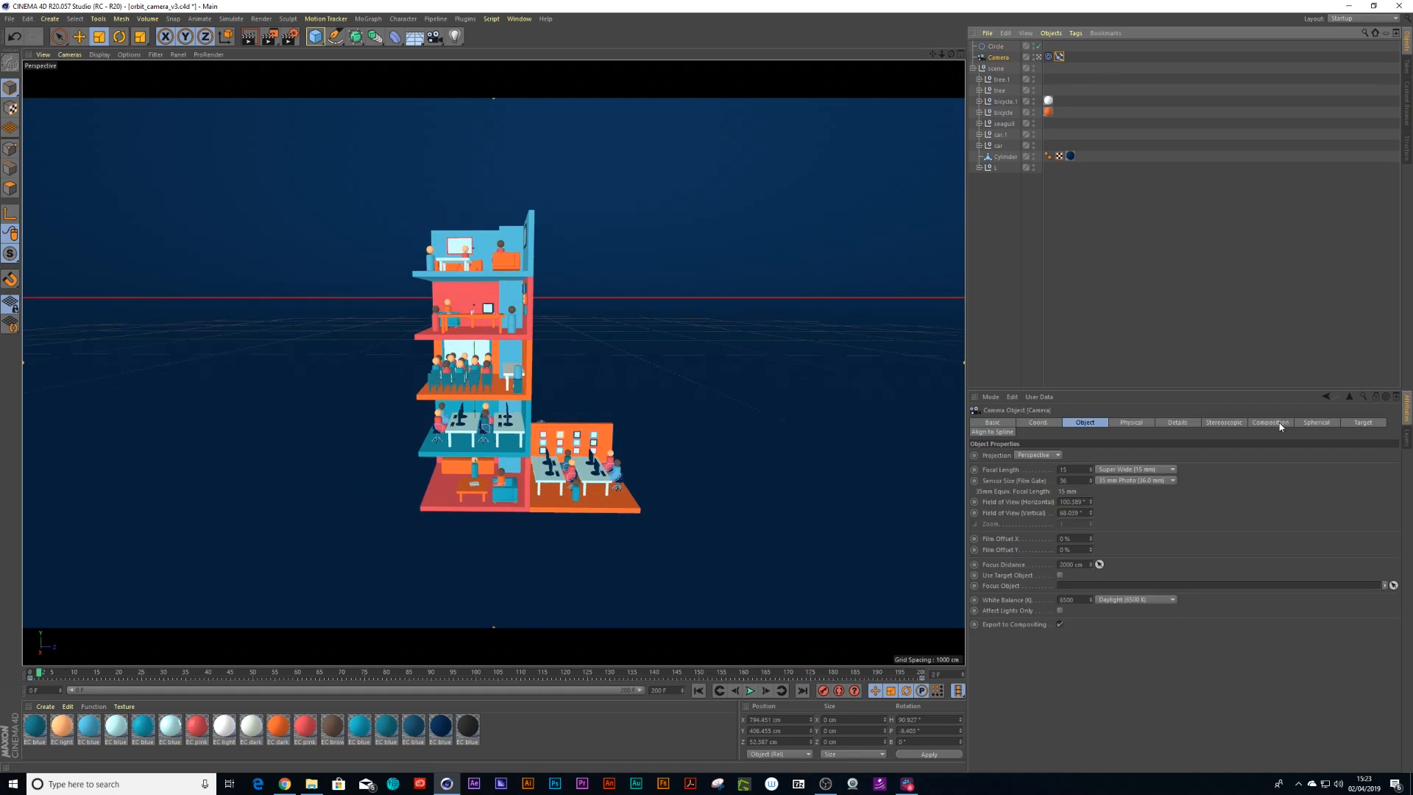
pyautogui.click(1278, 424)
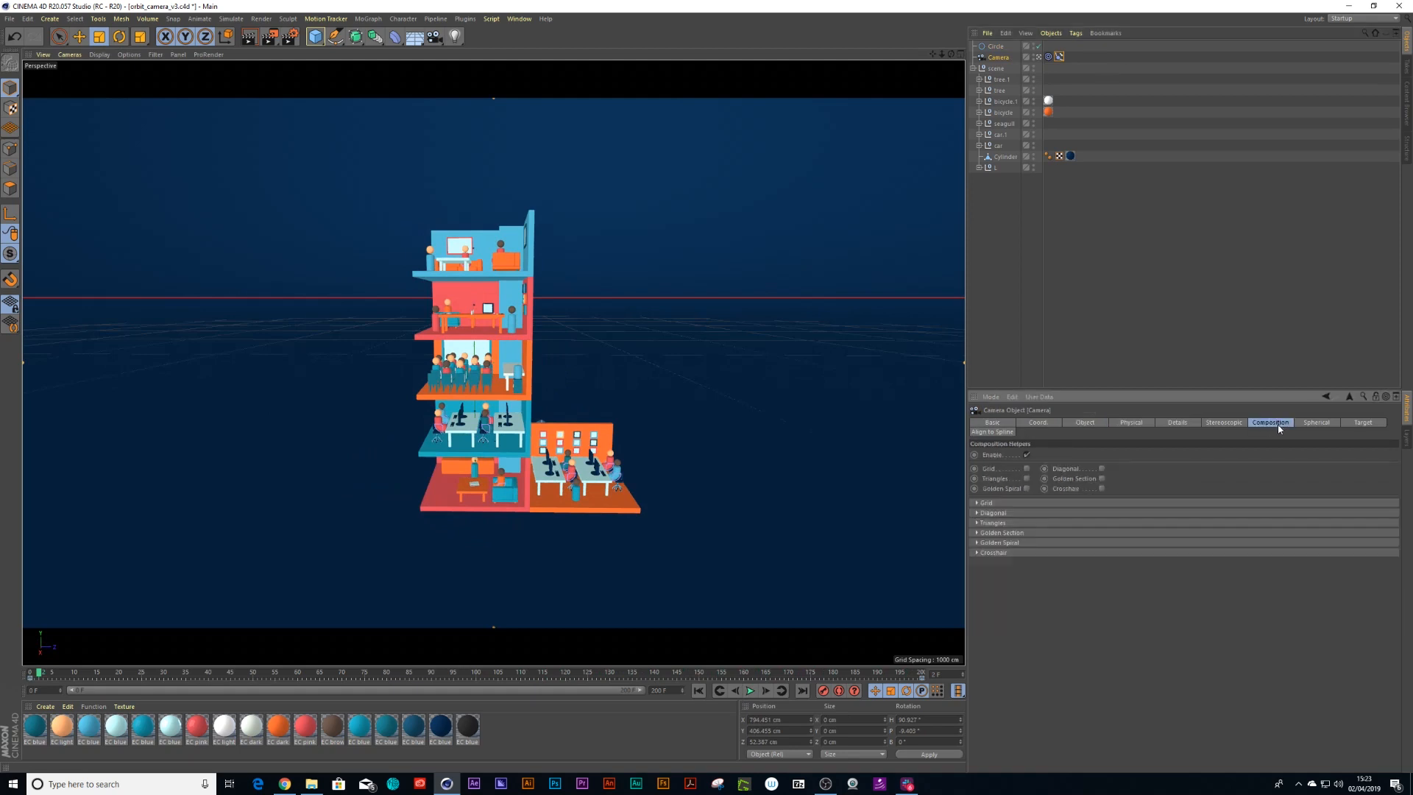
pyautogui.click(1027, 468)
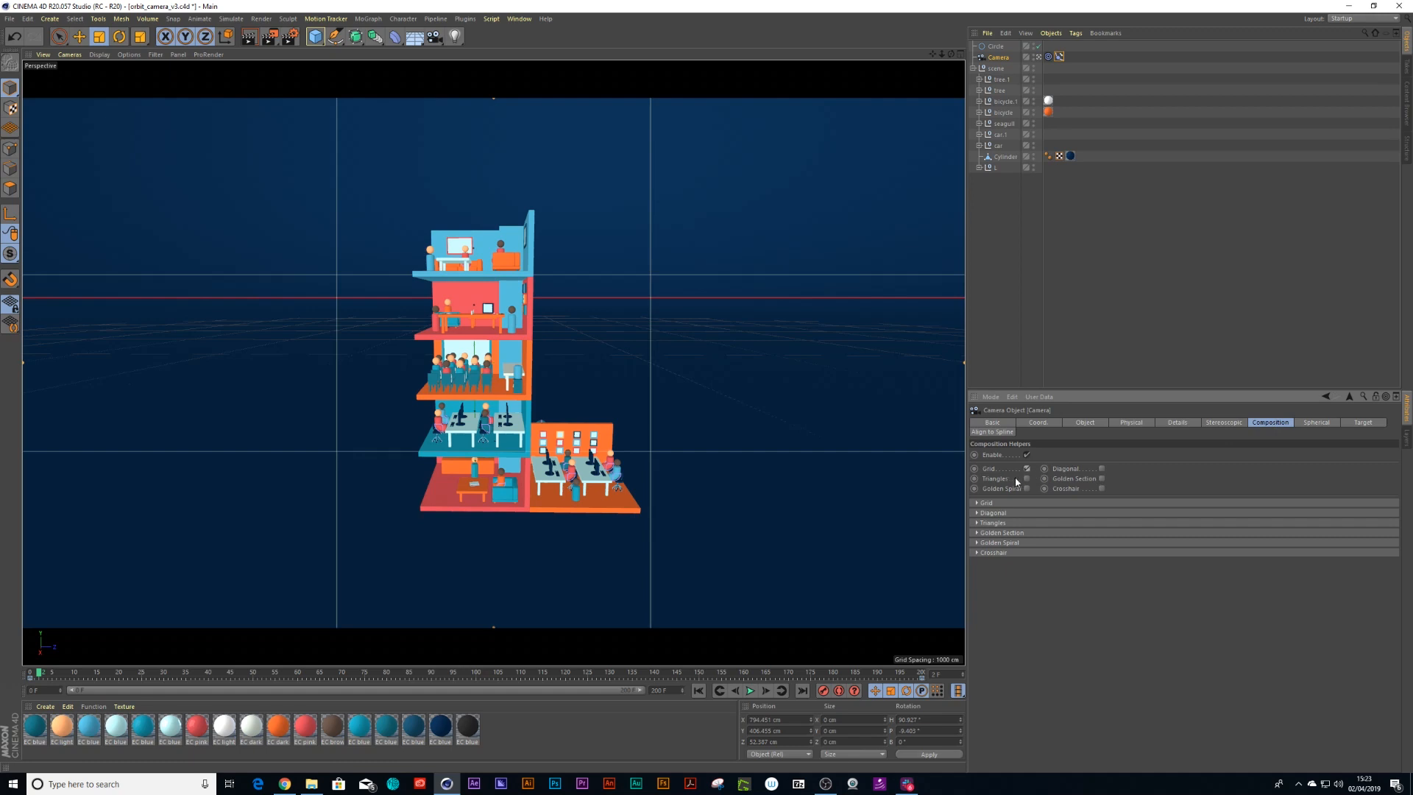
pyautogui.click(980, 502)
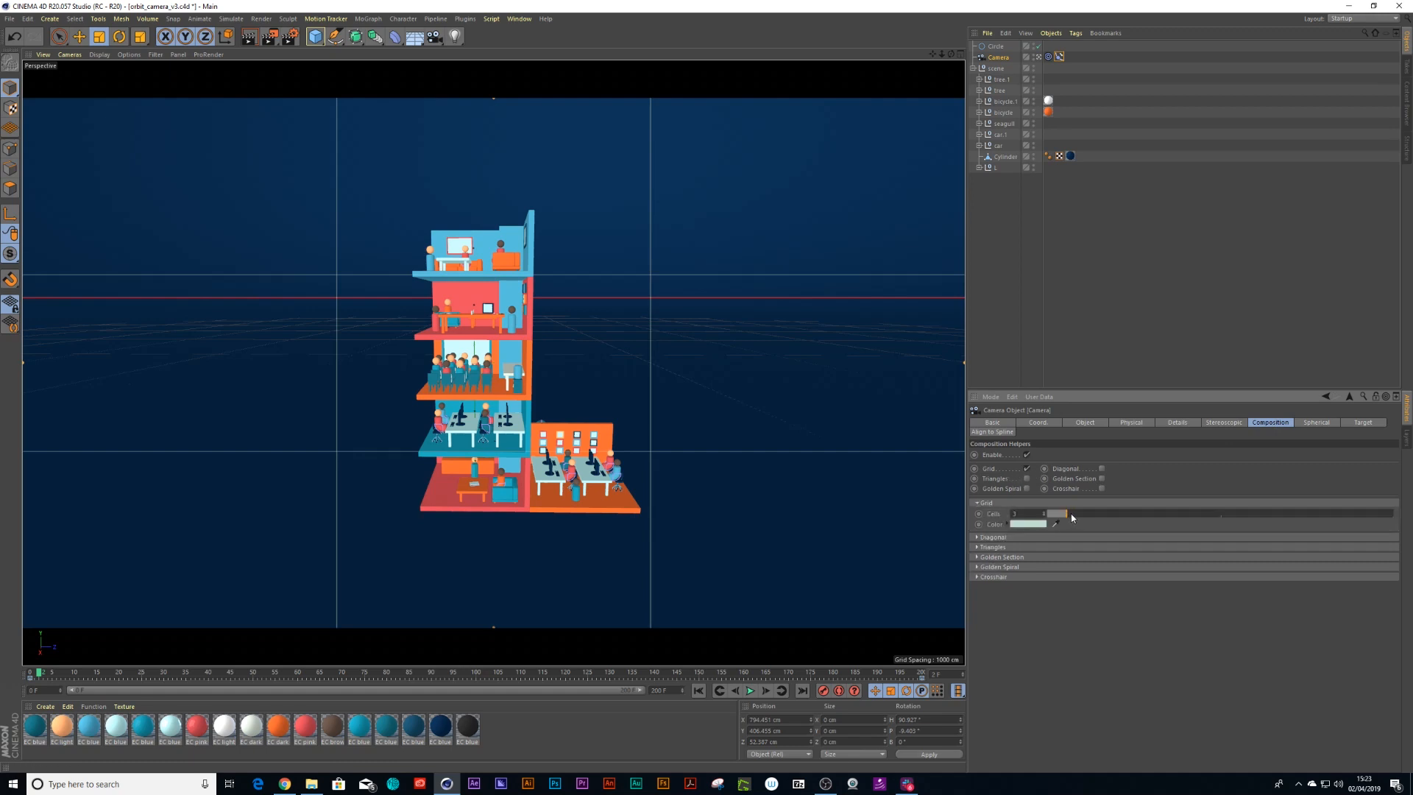
pyautogui.moveTo(1069, 517); pyautogui.dragTo(1096, 517)
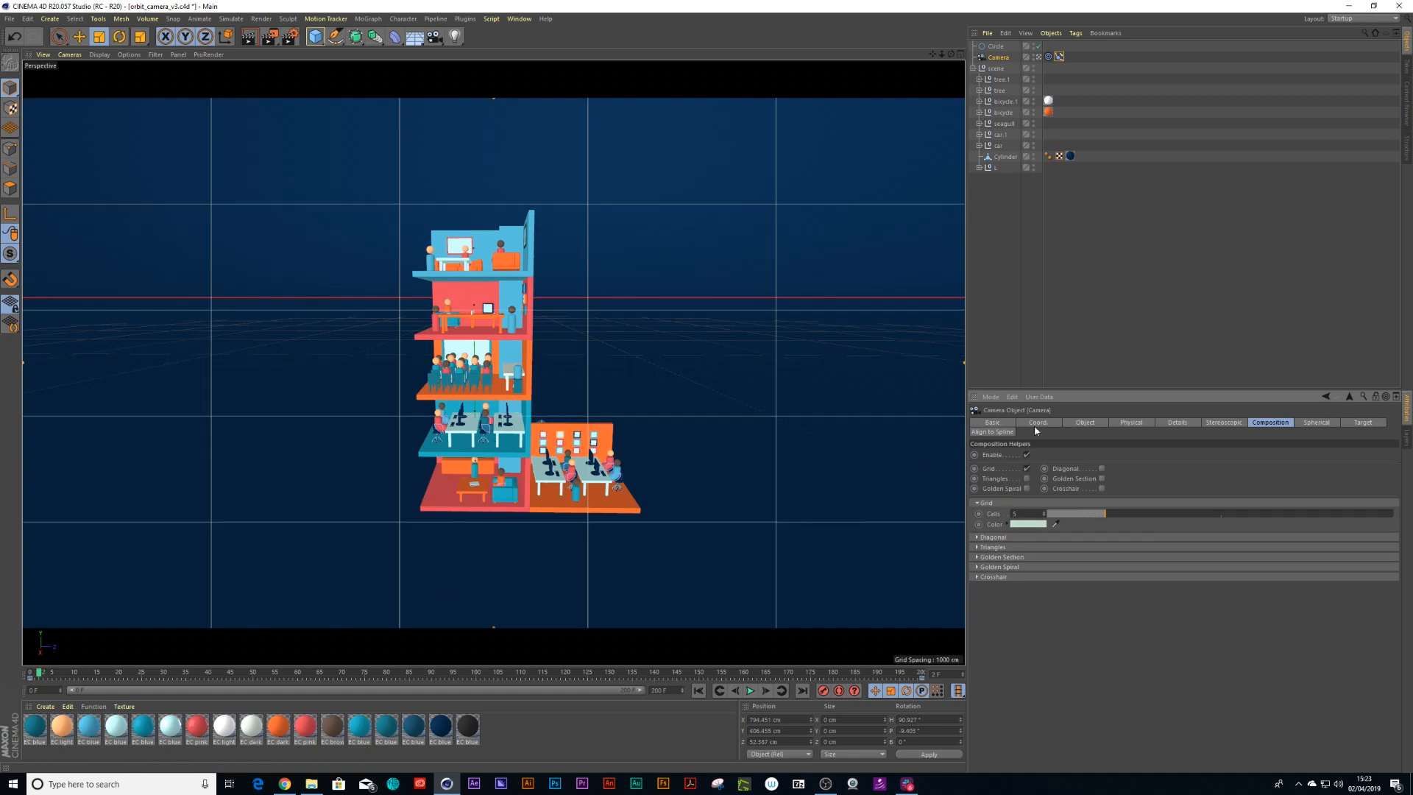
# Enable the Crosshair overlay and play the orbit with the helpers visible.
pyautogui.click(1100, 487)
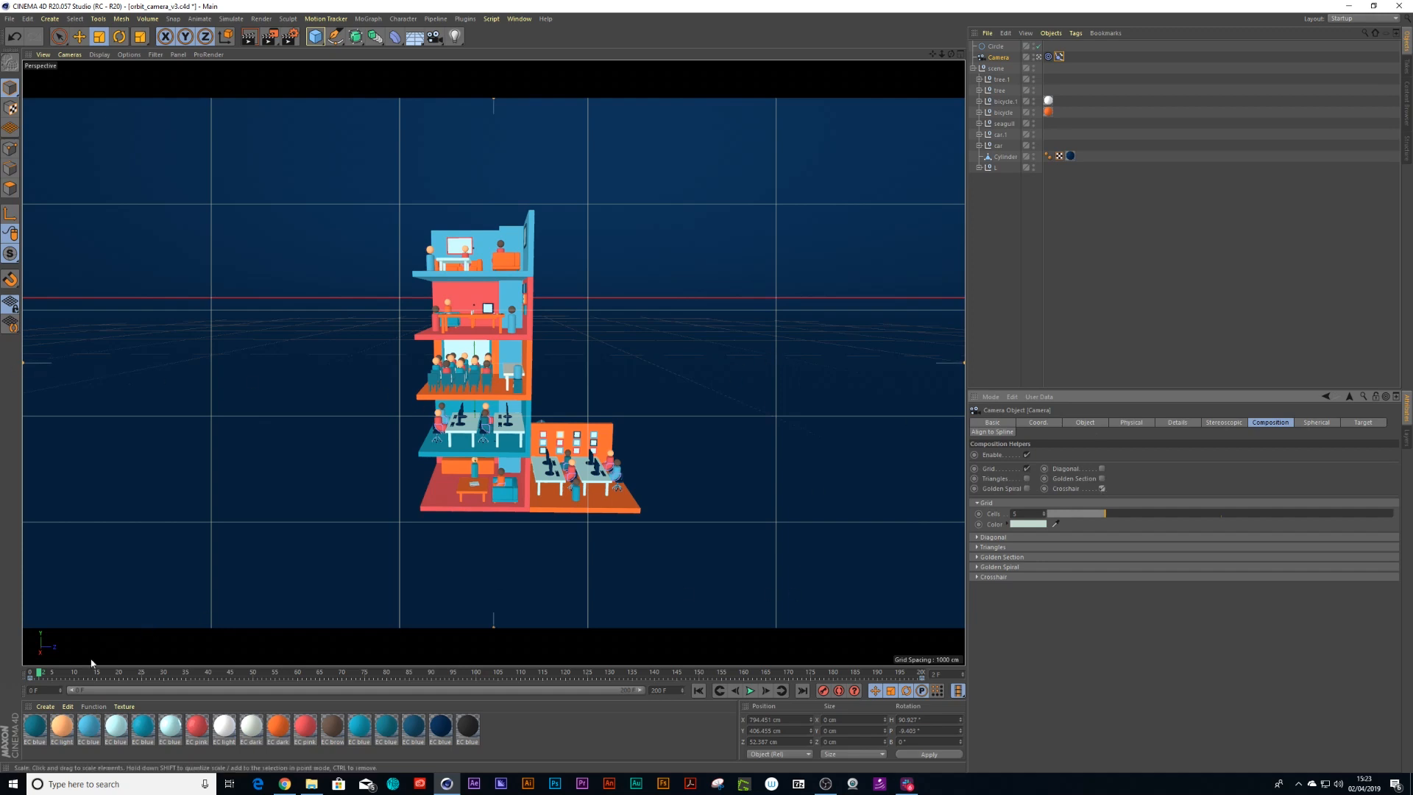
pyautogui.press('F8')
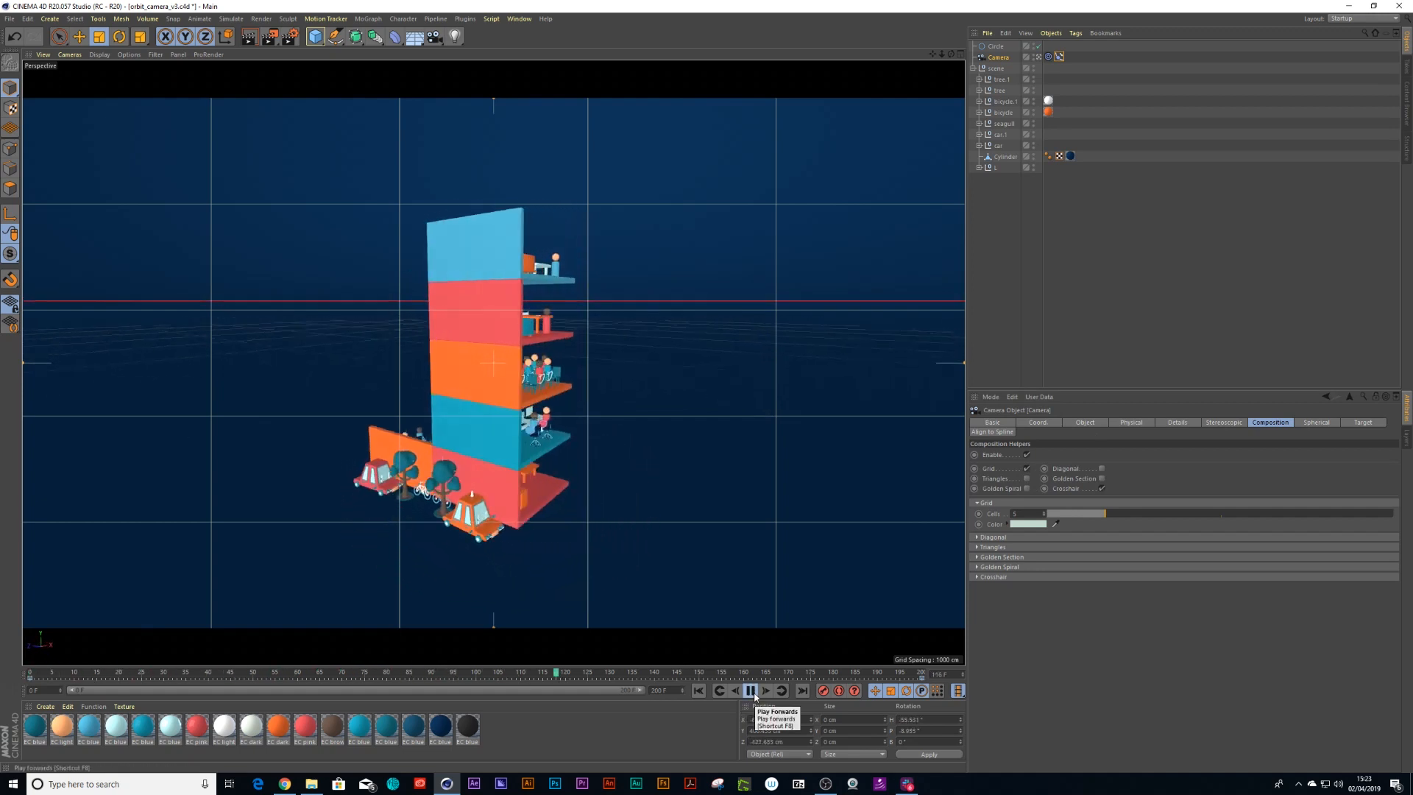
# Stop playback and bring up the viewport's View configuration settings.
pyautogui.click(750, 690)
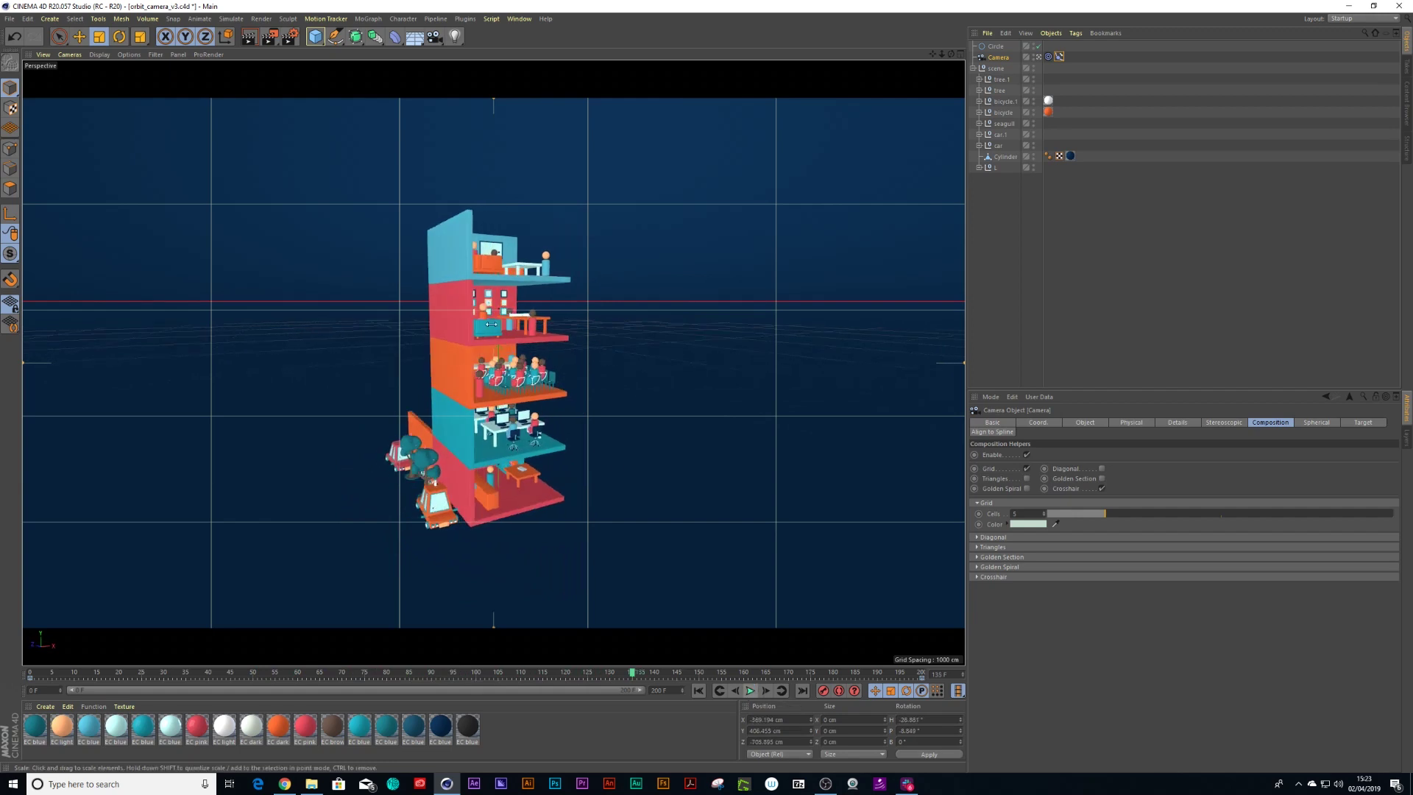
pyautogui.click(128, 55)
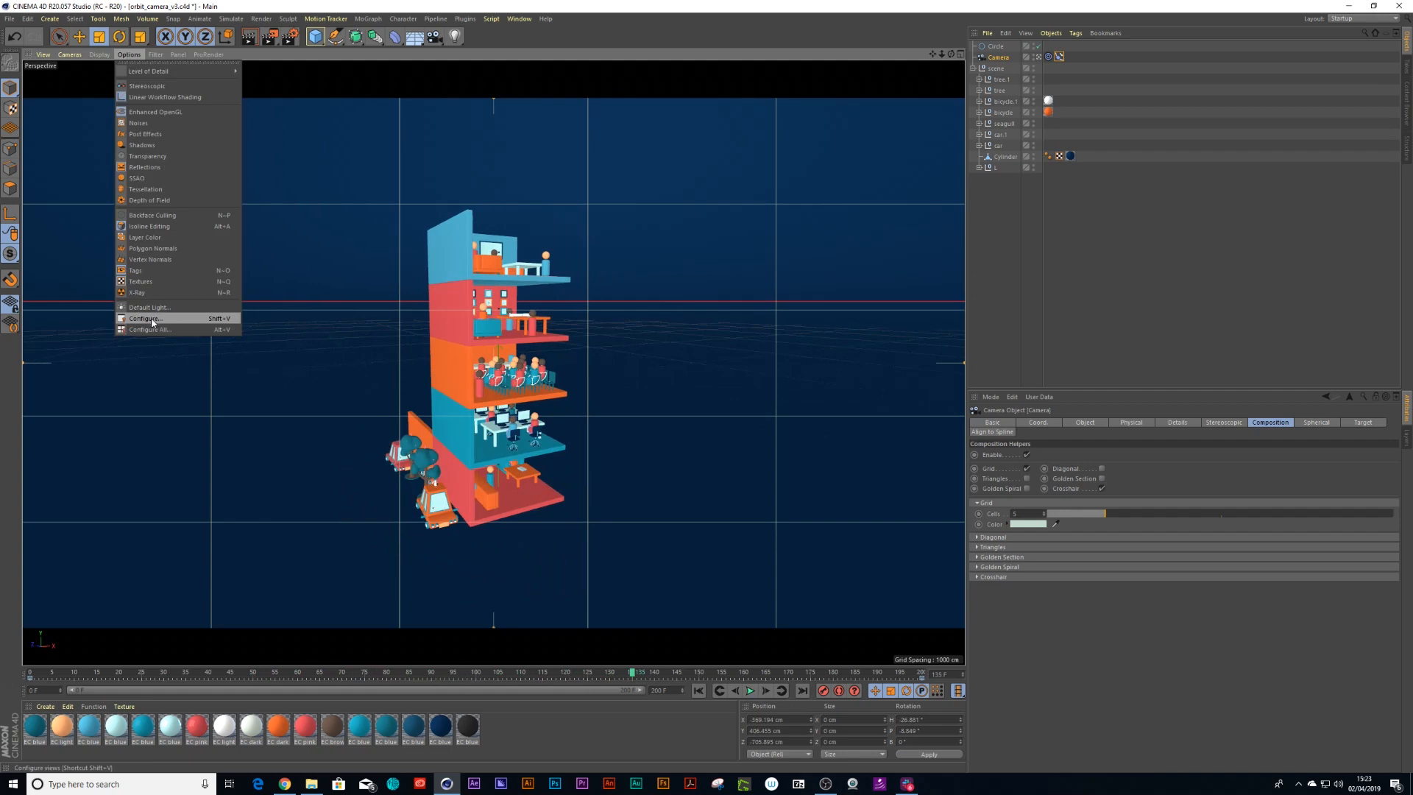
pyautogui.click(152, 317)
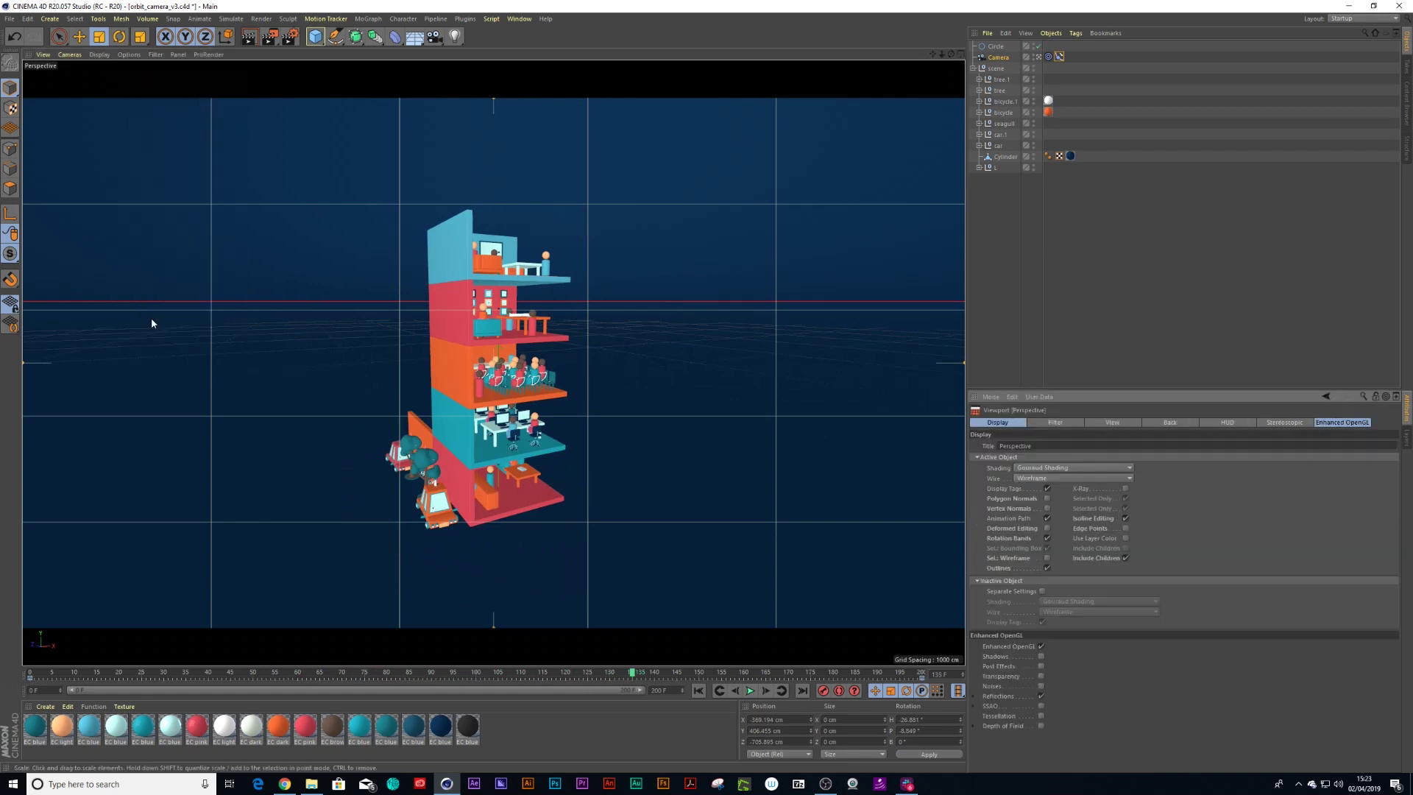
pyautogui.click(1170, 424)
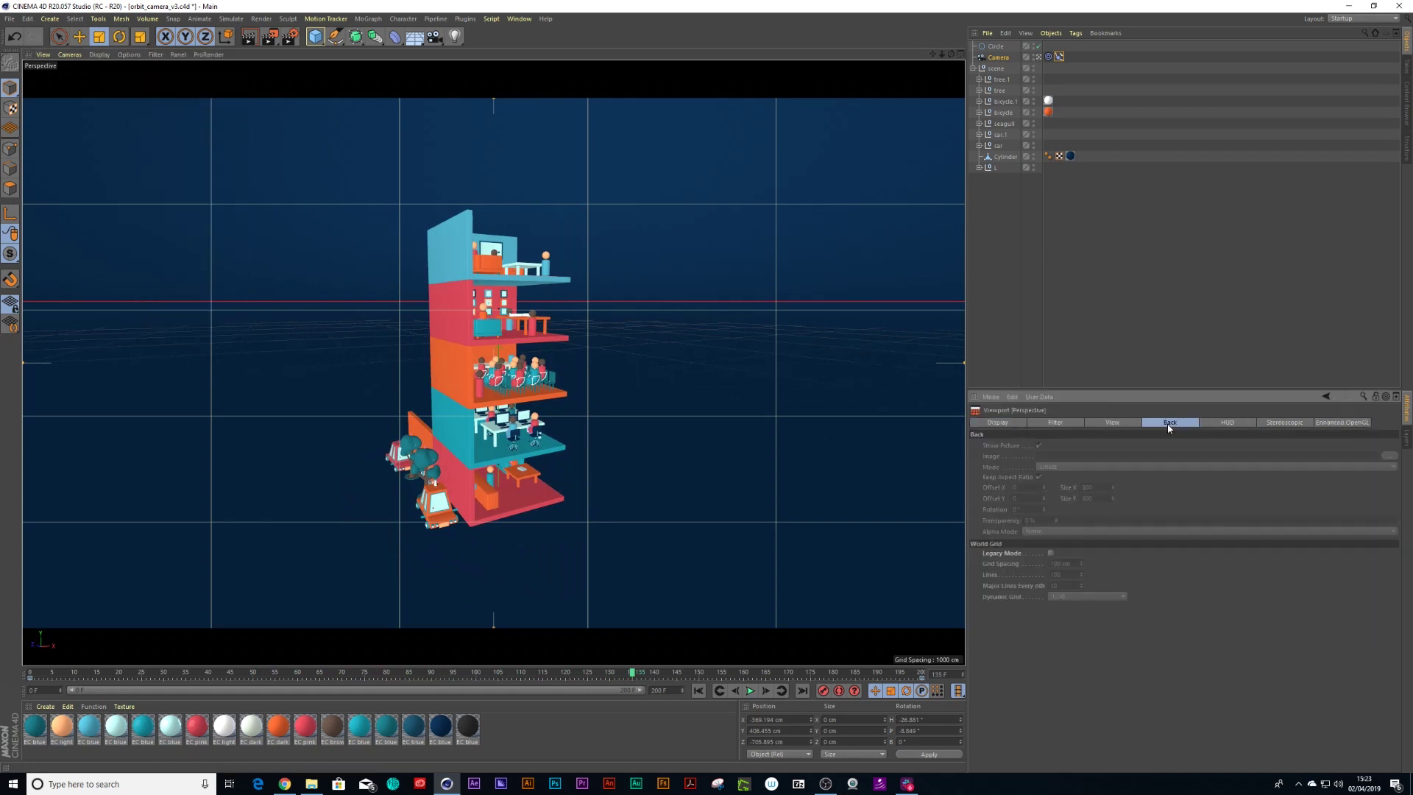
pyautogui.click(1112, 422)
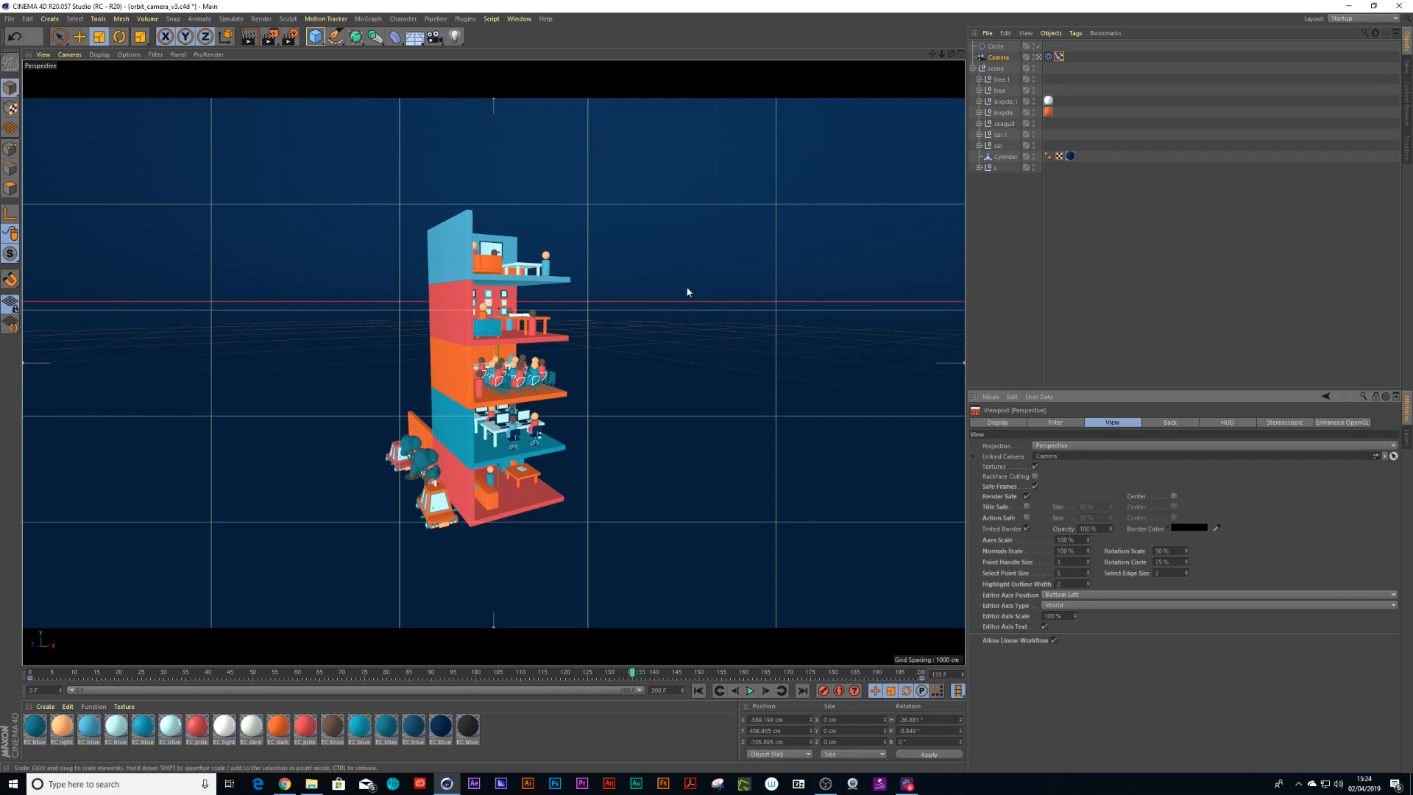
pyautogui.write('0')
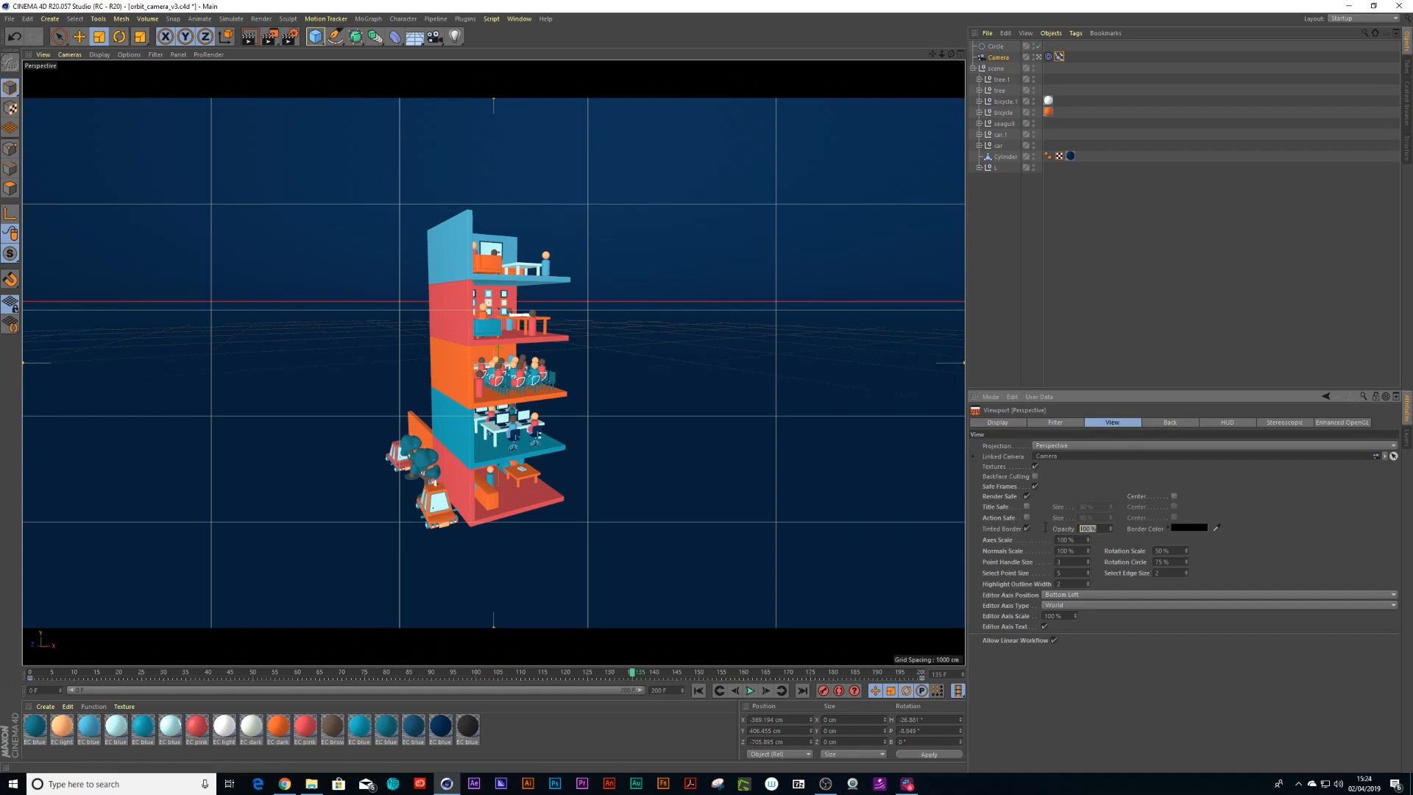
pyautogui.write('10')
# Set the Tinted Border Opacity to 80%.
pyautogui.press('Return')
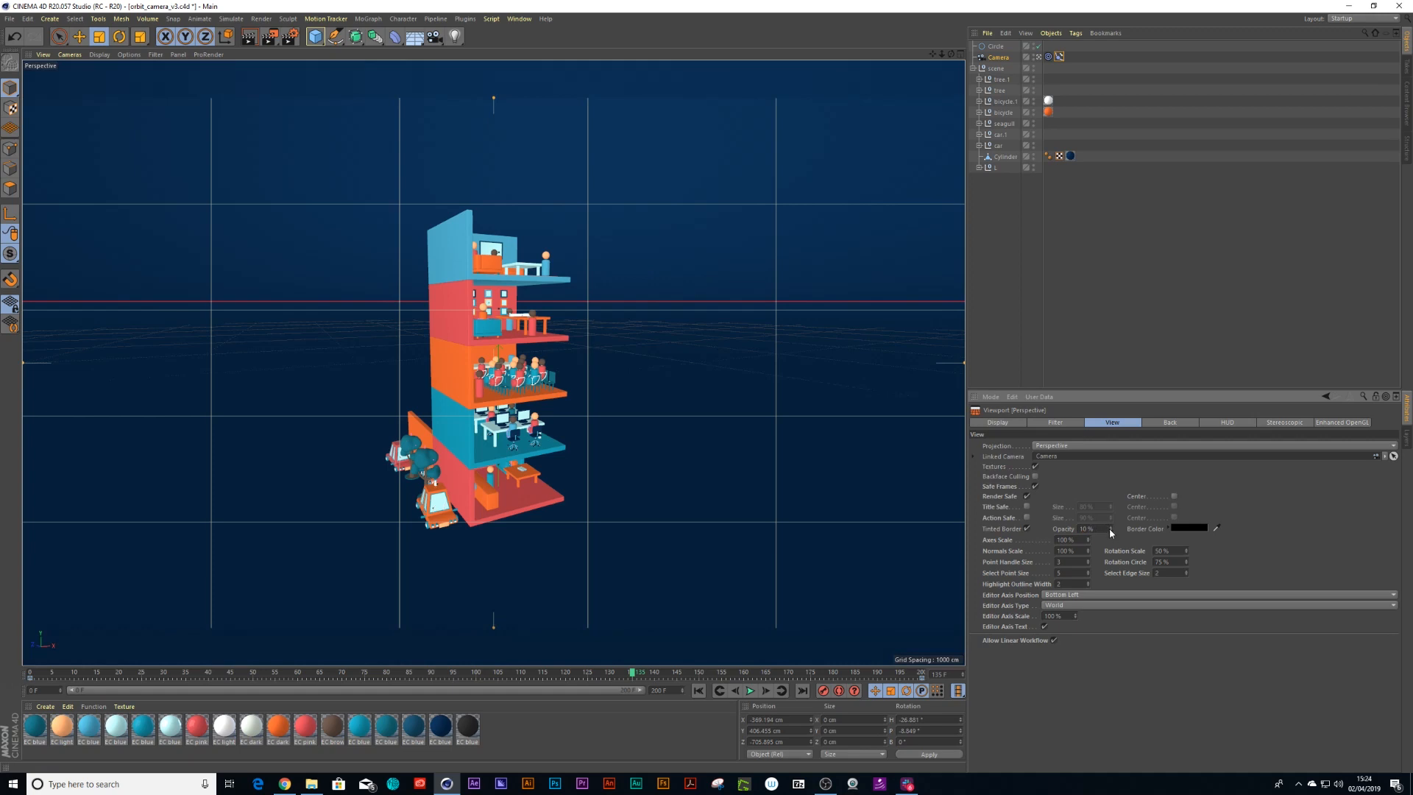
pyautogui.moveTo(1110, 528); pyautogui.dragTo(1109, 496)
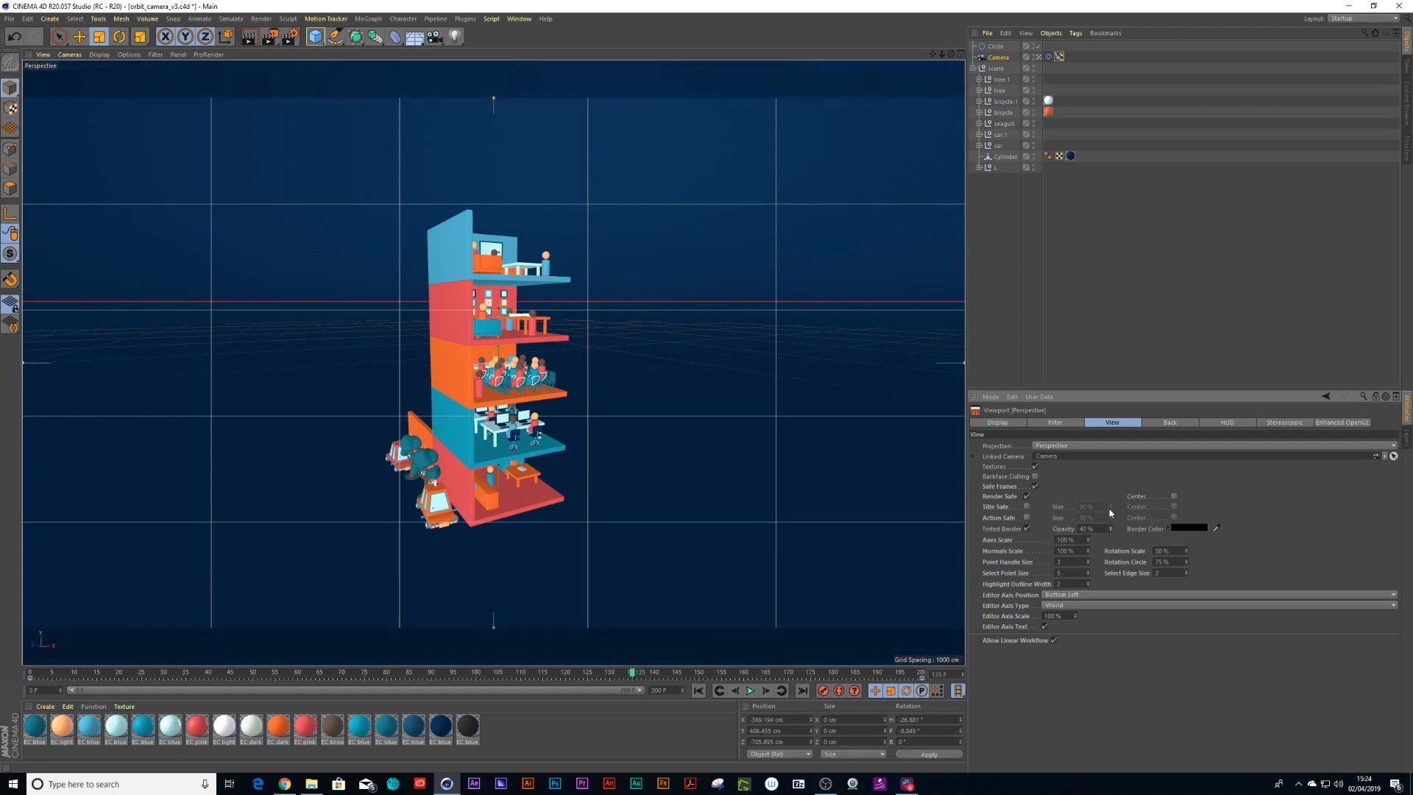
pyautogui.doubleClick(1090, 528)
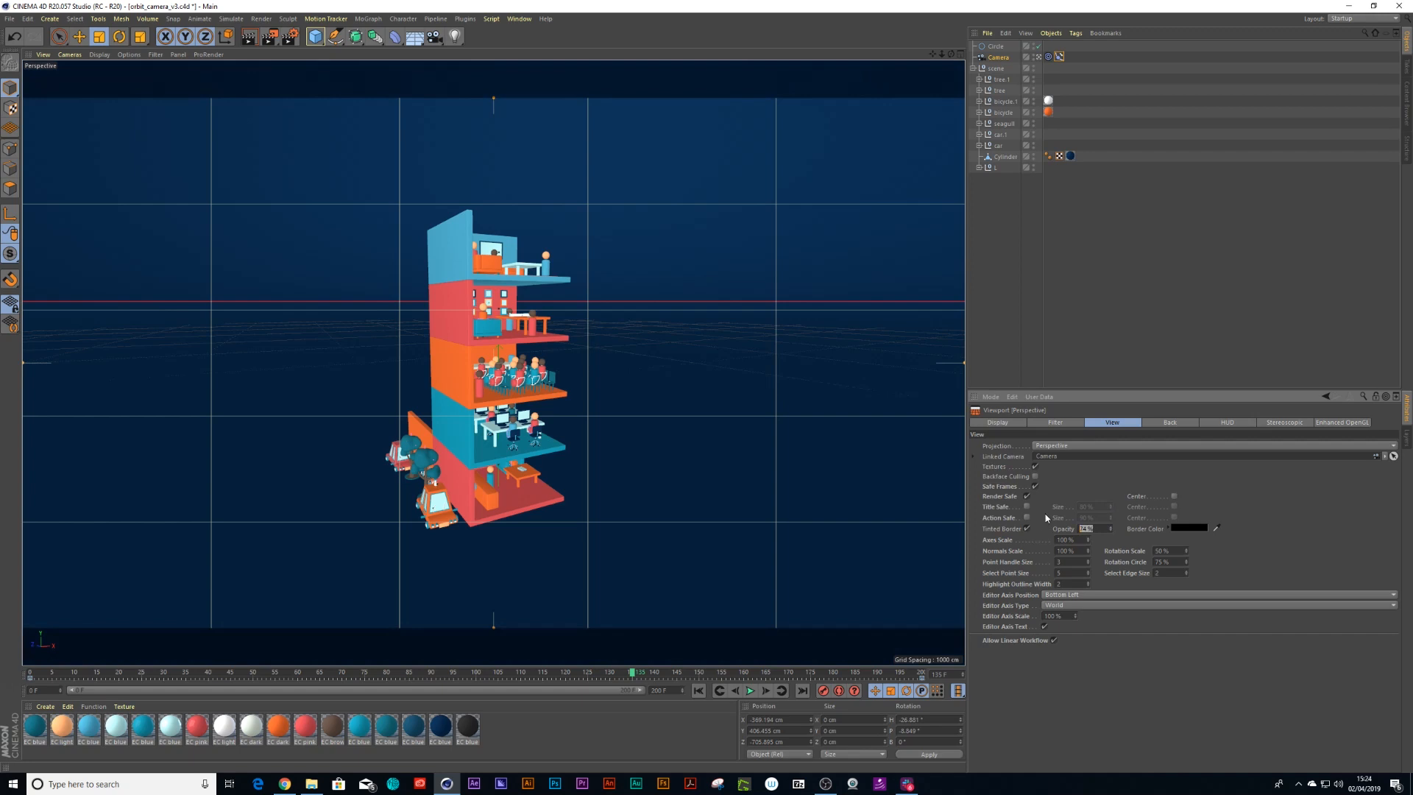
pyautogui.press('BackSpace')
pyautogui.write('80')
# Play the camera orbit animation around the building and save the project.
pyautogui.click(750, 691)
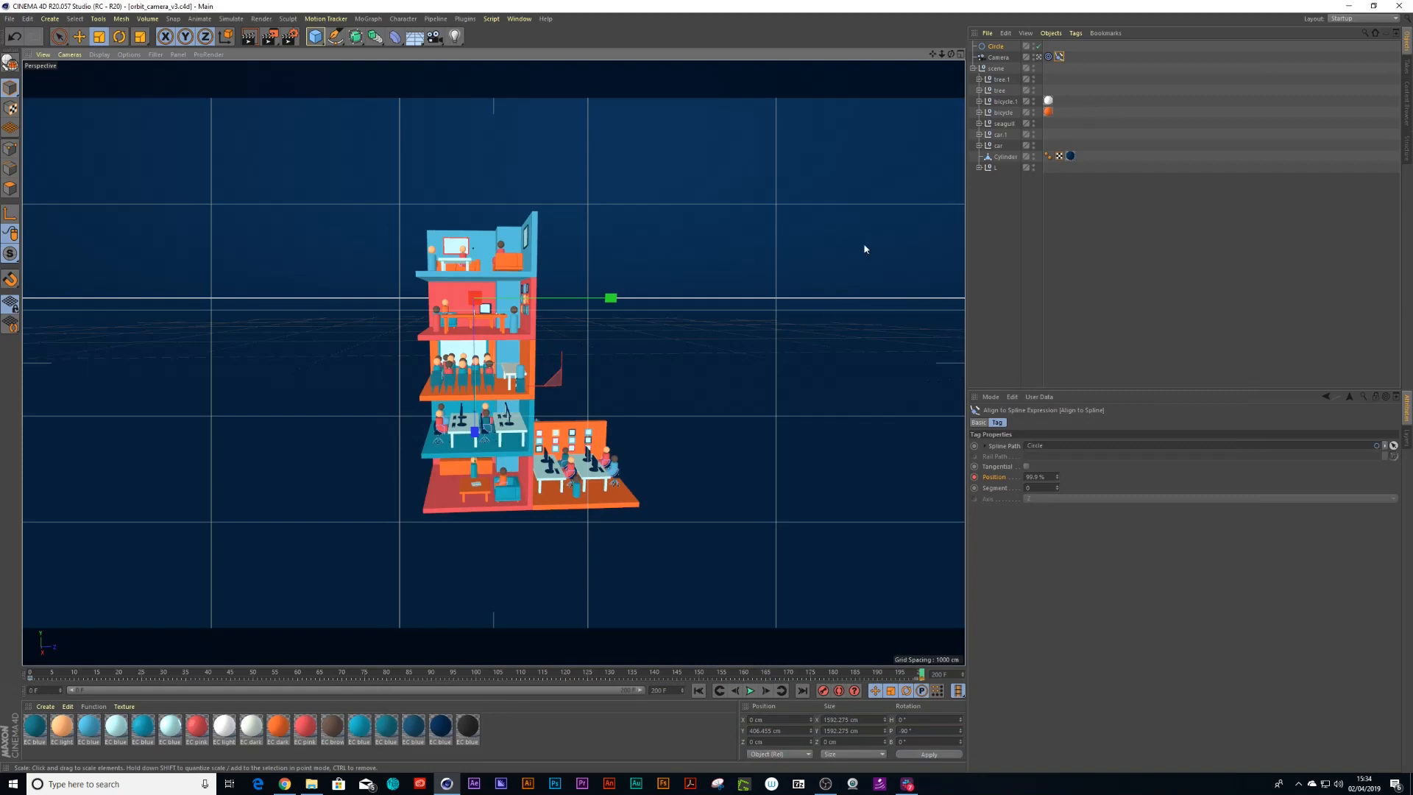
pyautogui.hotkey('ctrl', 's')
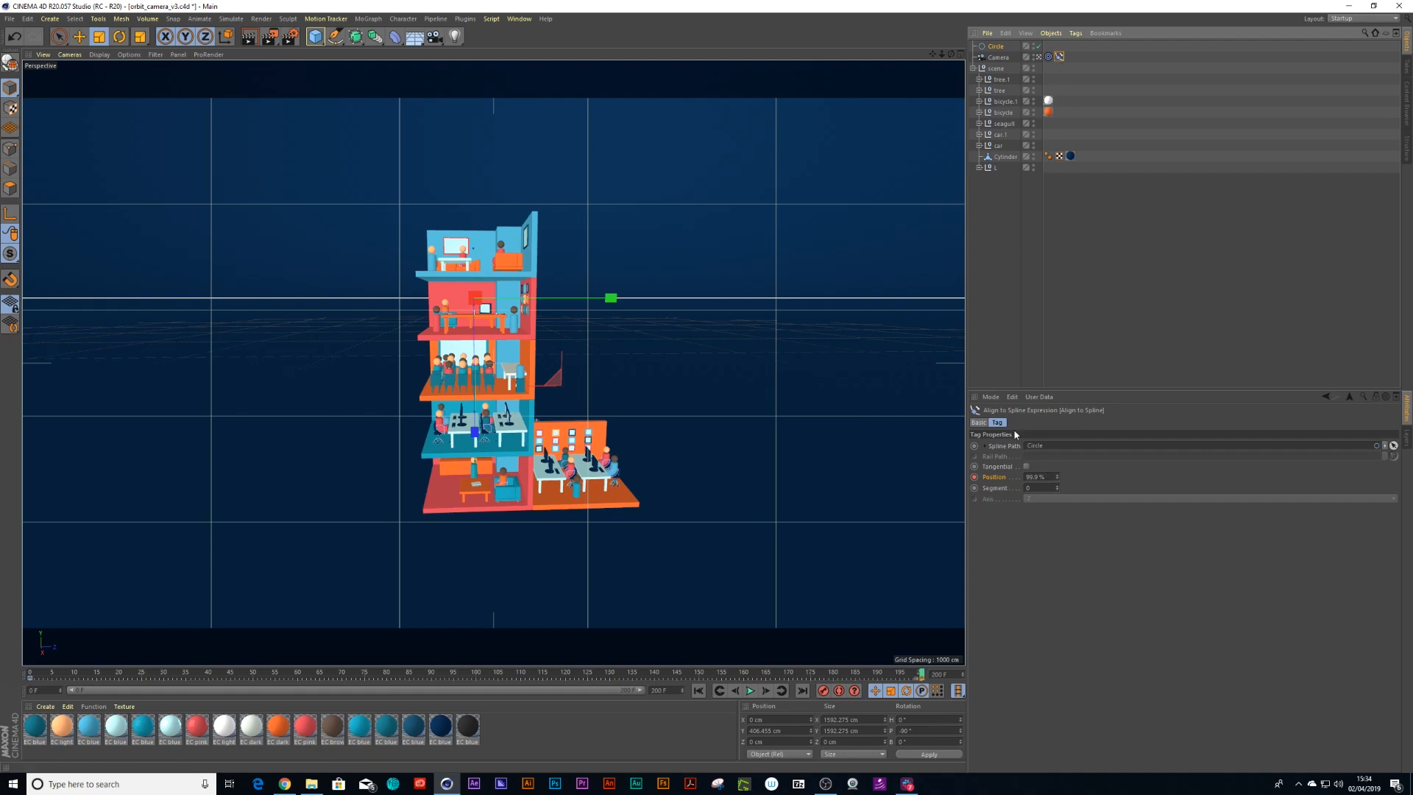
# Show the F-Curve for the camera's spline position and place the curve window over the viewport.
pyautogui.rightClick(974, 477)
pyautogui.moveTo(1005, 483)
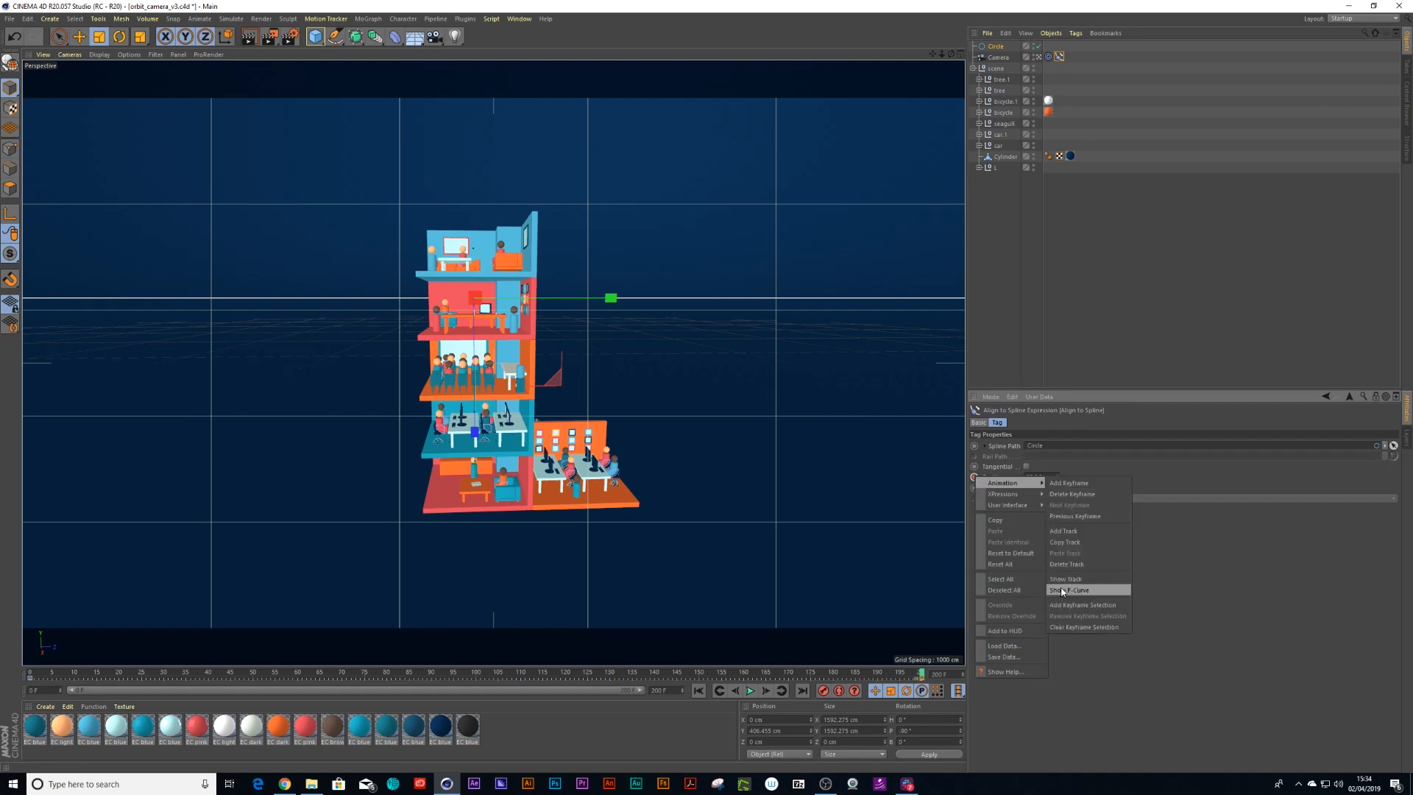
pyautogui.click(1061, 590)
pyautogui.moveTo(928, 424); pyautogui.dragTo(432, 181)
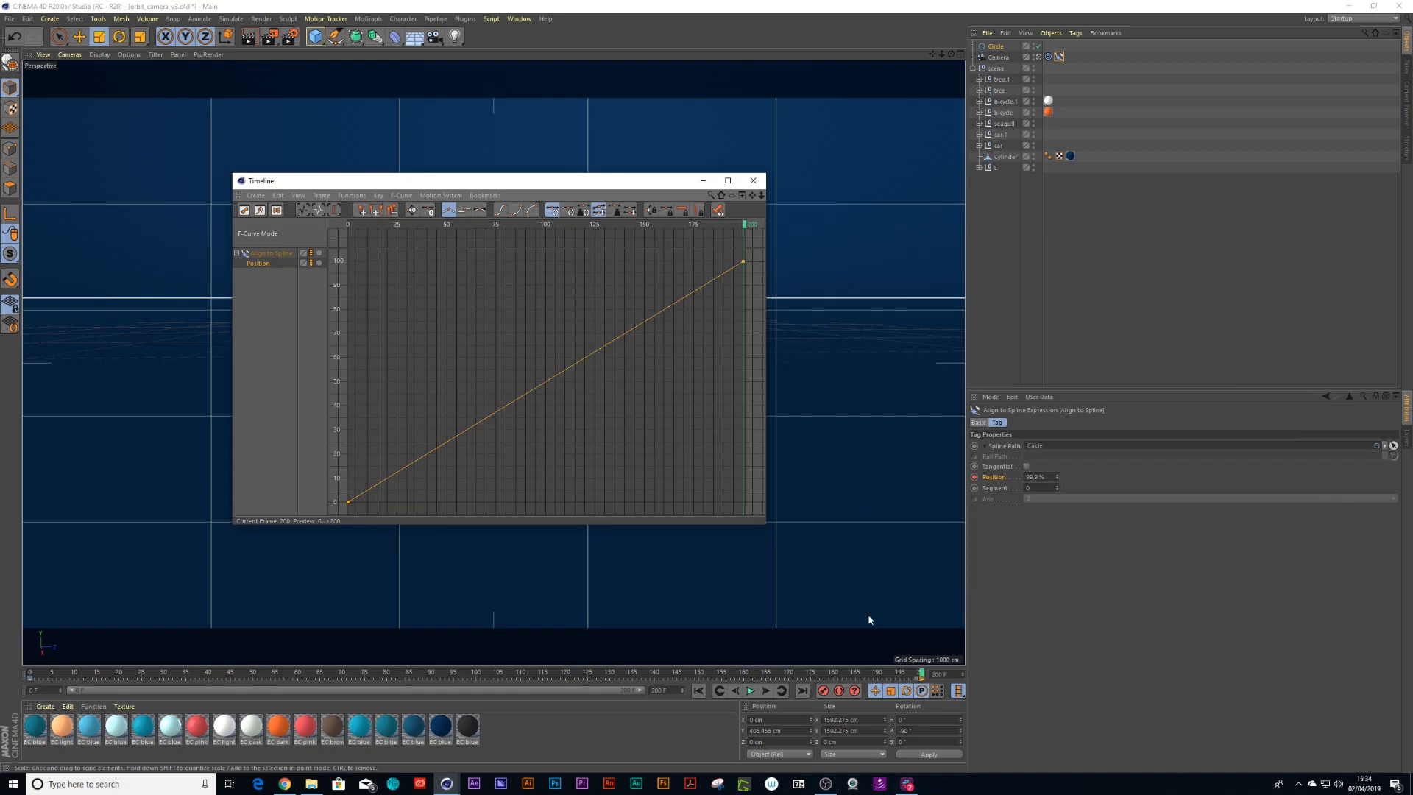
pyautogui.click(1032, 478)
pyautogui.write('100')
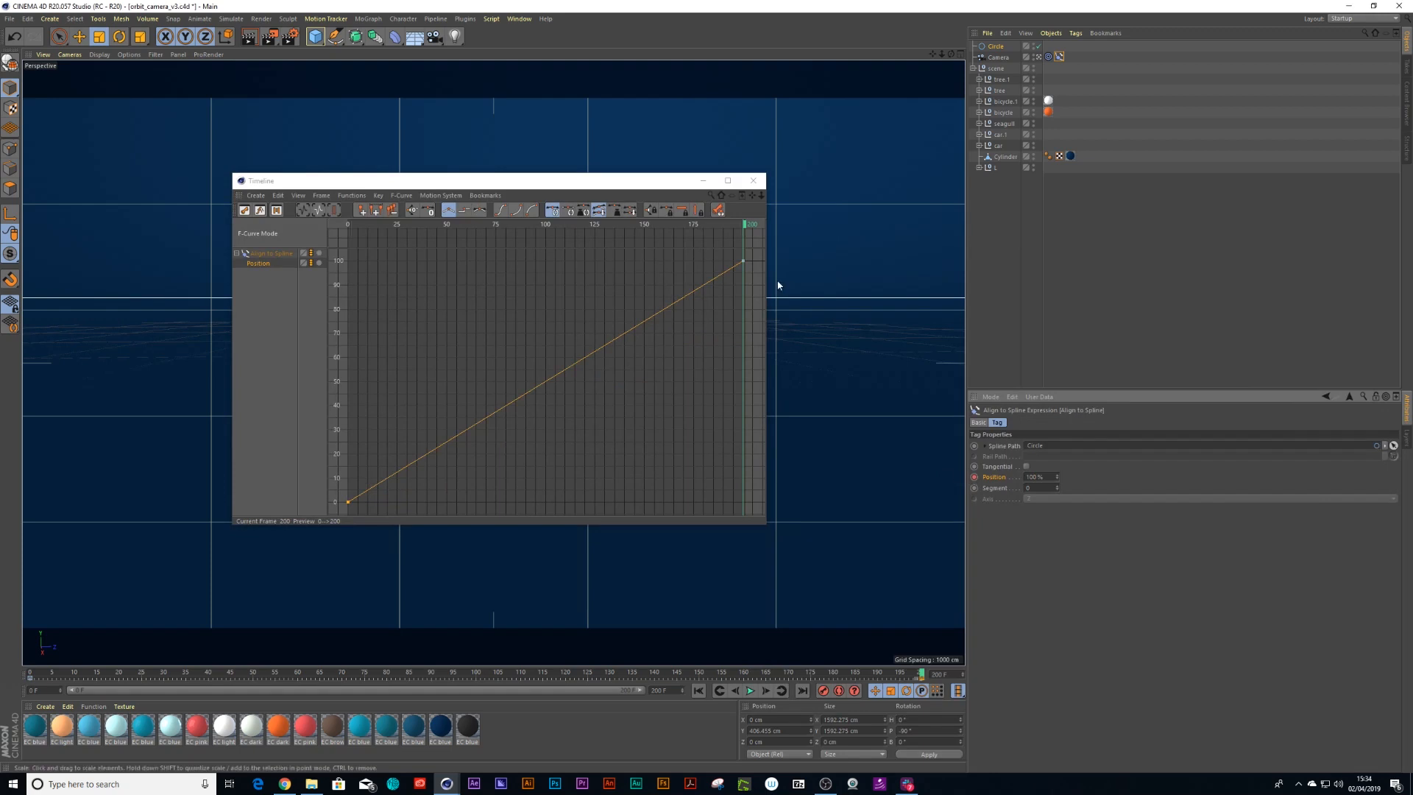
# Select both position keyframes and set their spline type to Soft interpolation.
pyautogui.click(743, 264)
pyautogui.keyDown('shift'); pyautogui.moveTo(377, 460); pyautogui.dragTo(337, 513); pyautogui.keyUp('shift')
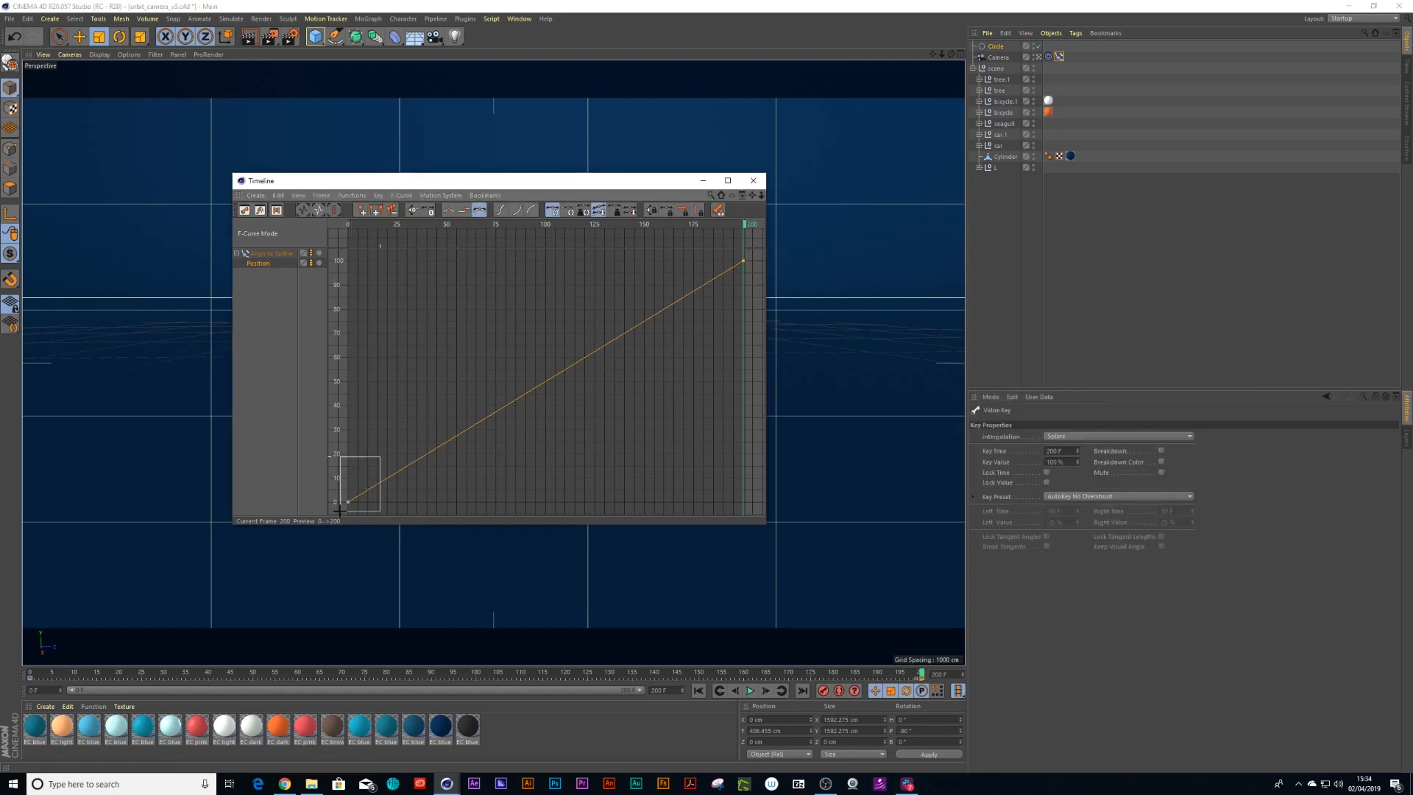
pyautogui.rightClick(398, 398)
pyautogui.moveTo(463, 462)
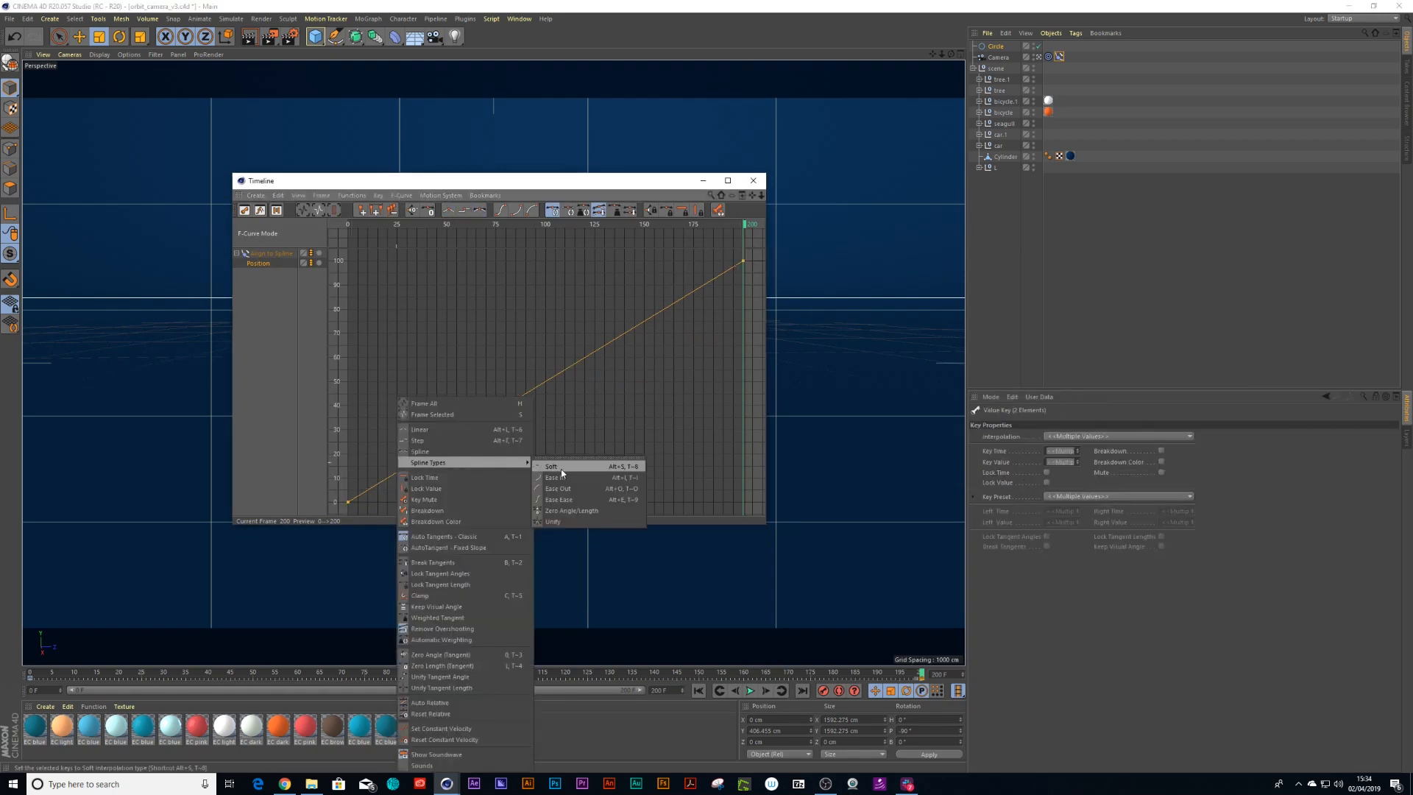
pyautogui.click(560, 499)
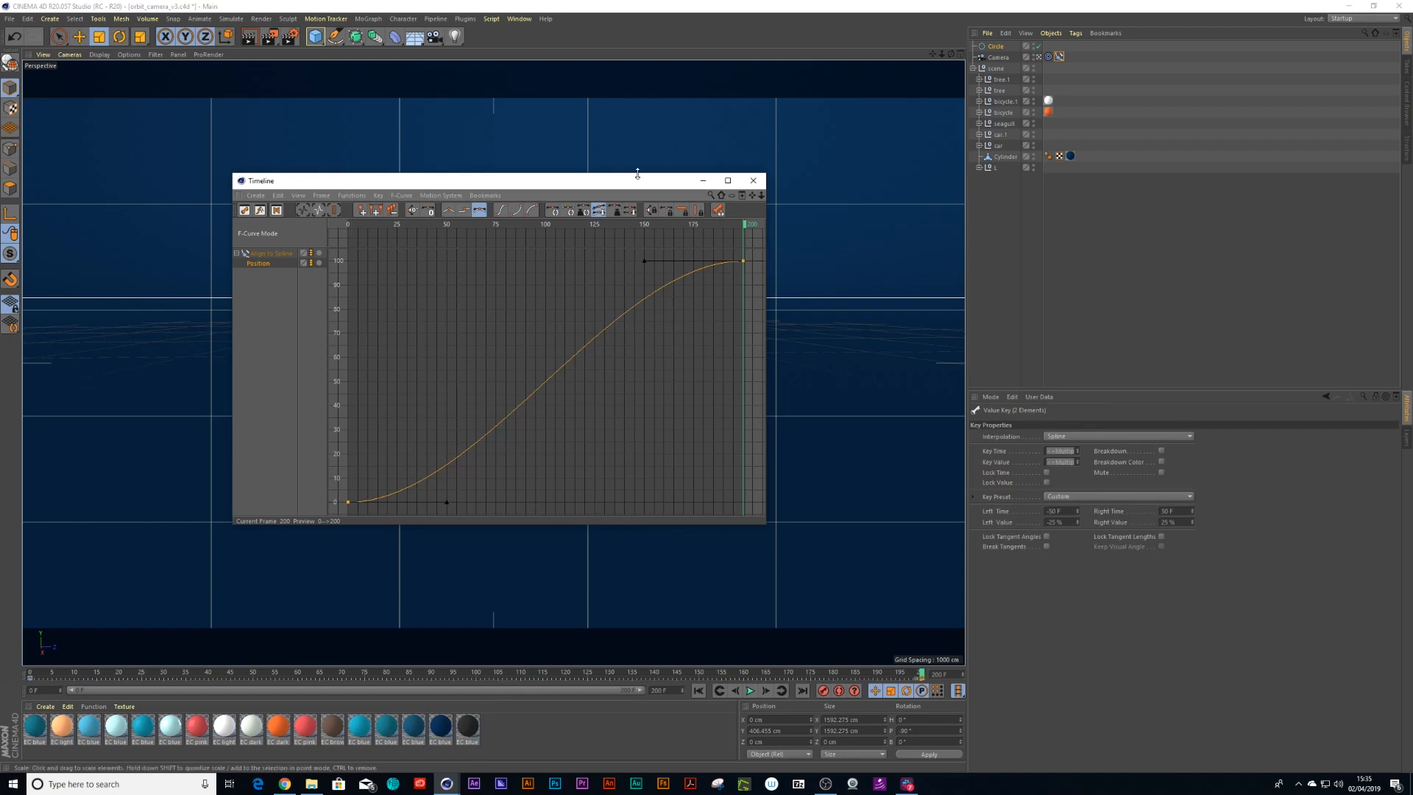
pyautogui.moveTo(652, 180); pyautogui.dragTo(683, 161)
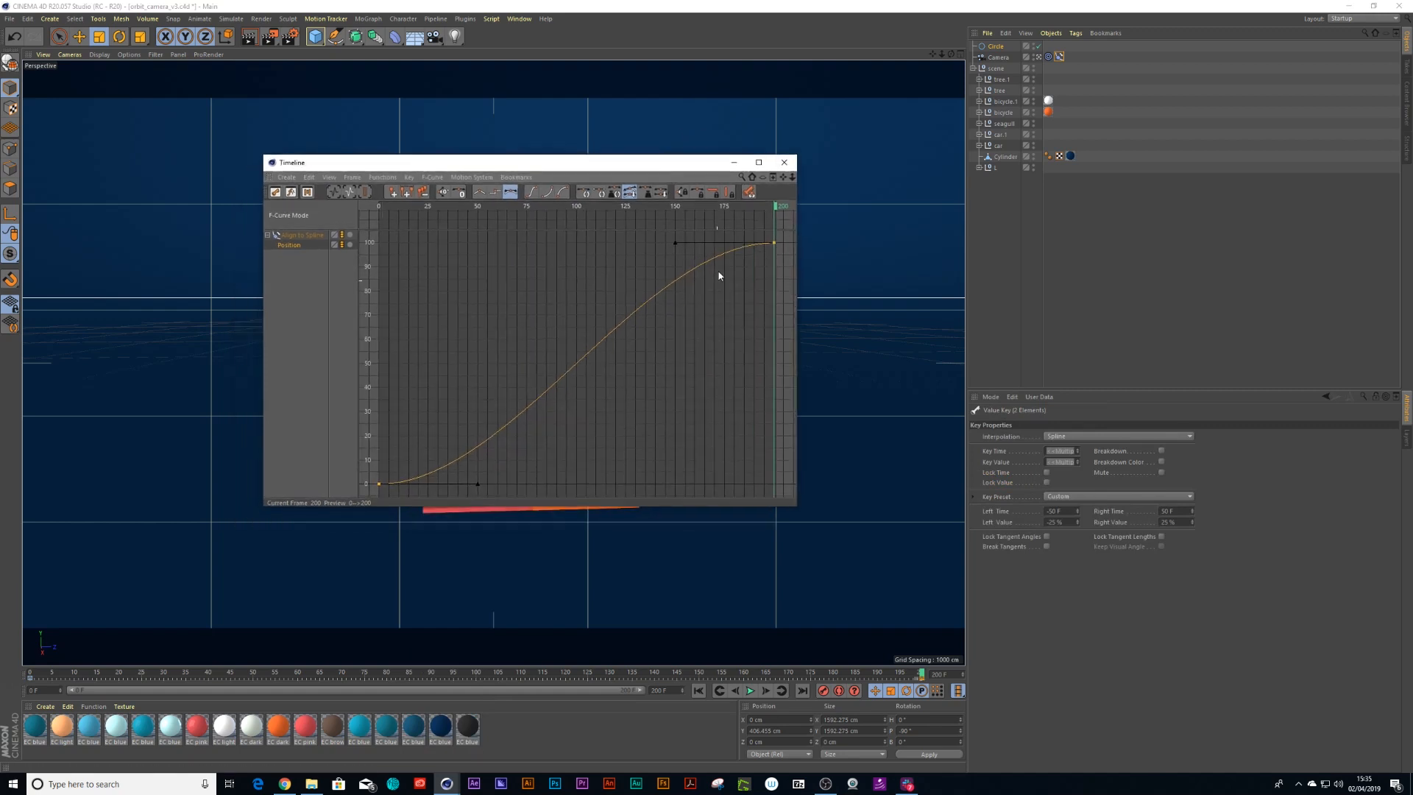
pyautogui.click(50, 18)
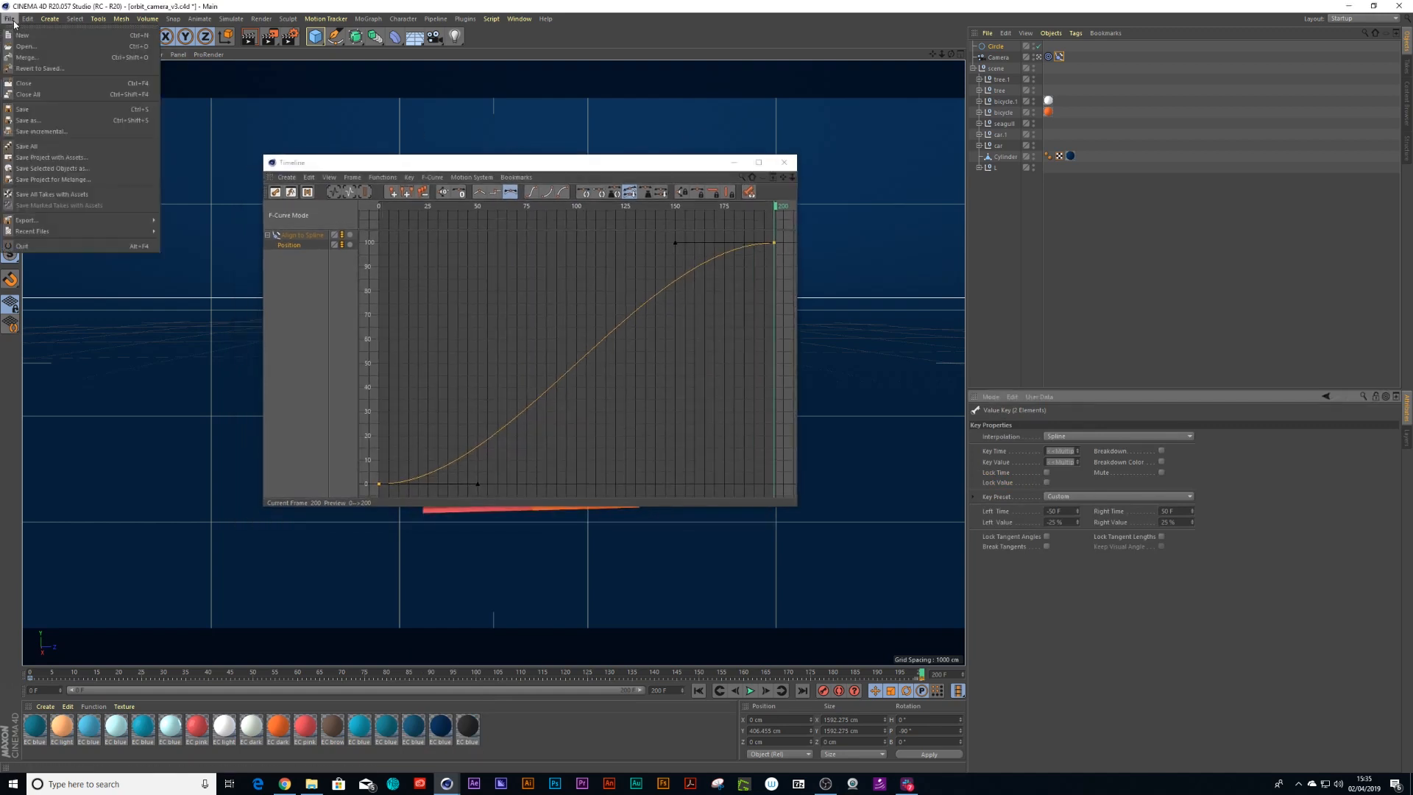
pyautogui.moveTo(26, 19)
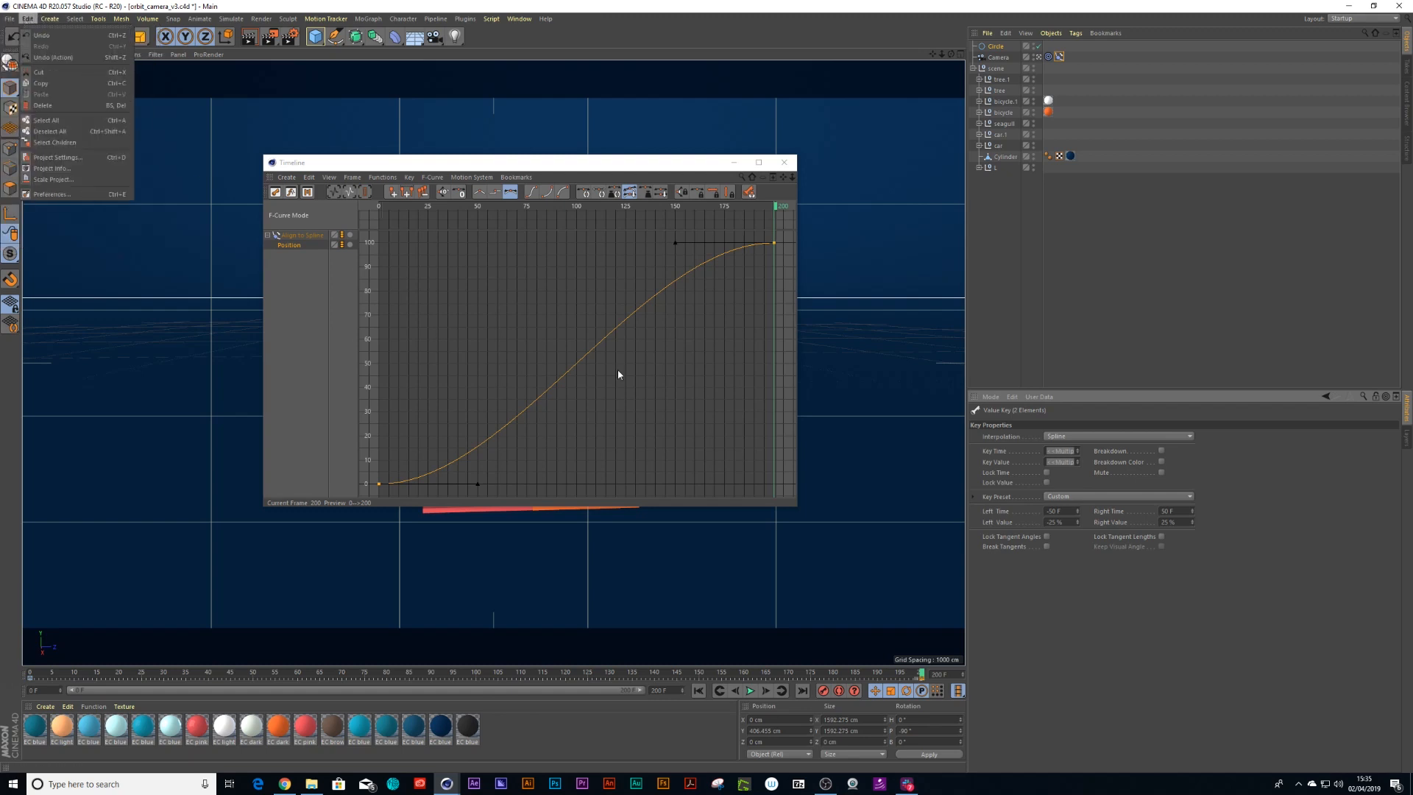
pyautogui.click(498, 489)
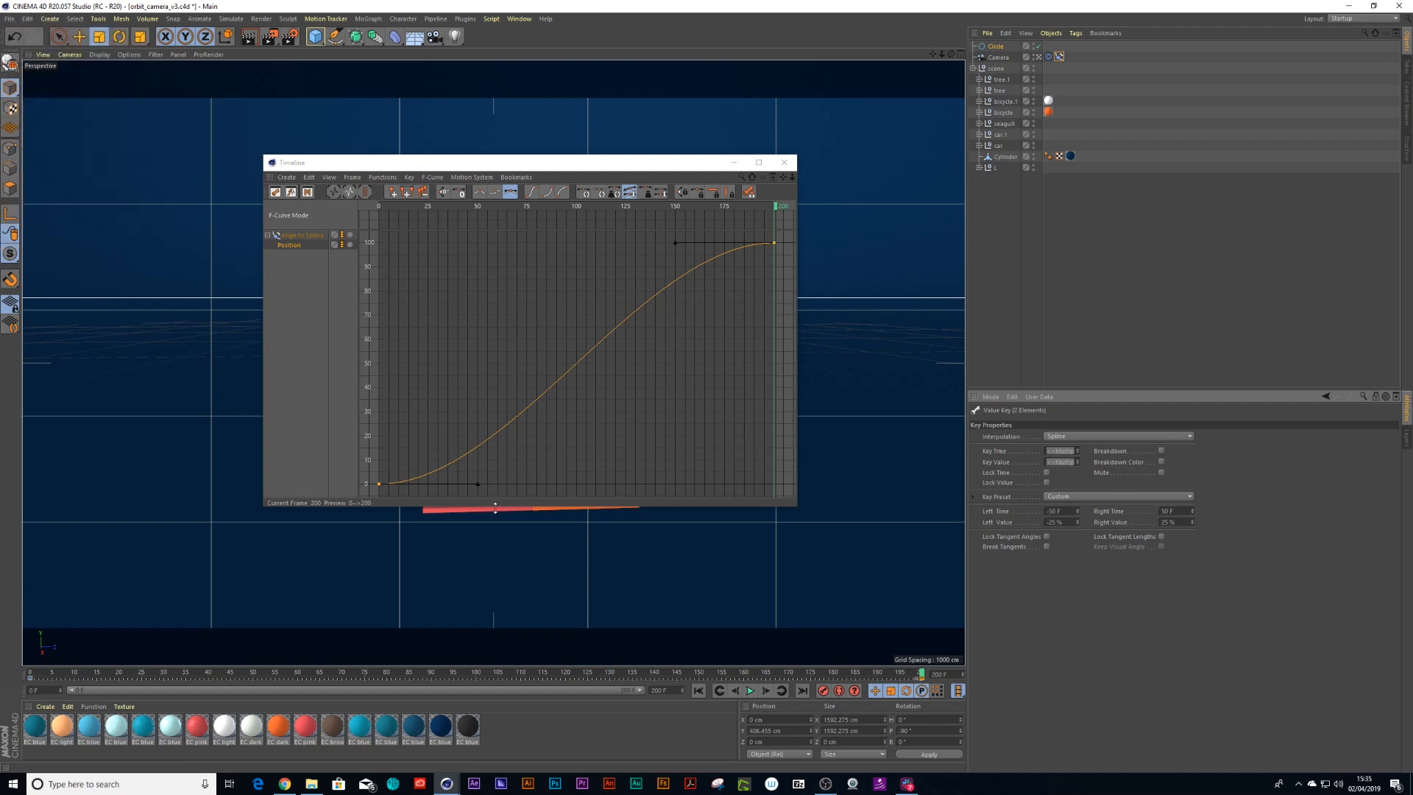
# Drag the tangent handles so the curve rises sharply from the first key and climbs steeply into the last.
pyautogui.moveTo(676, 244); pyautogui.dragTo(720, 358)
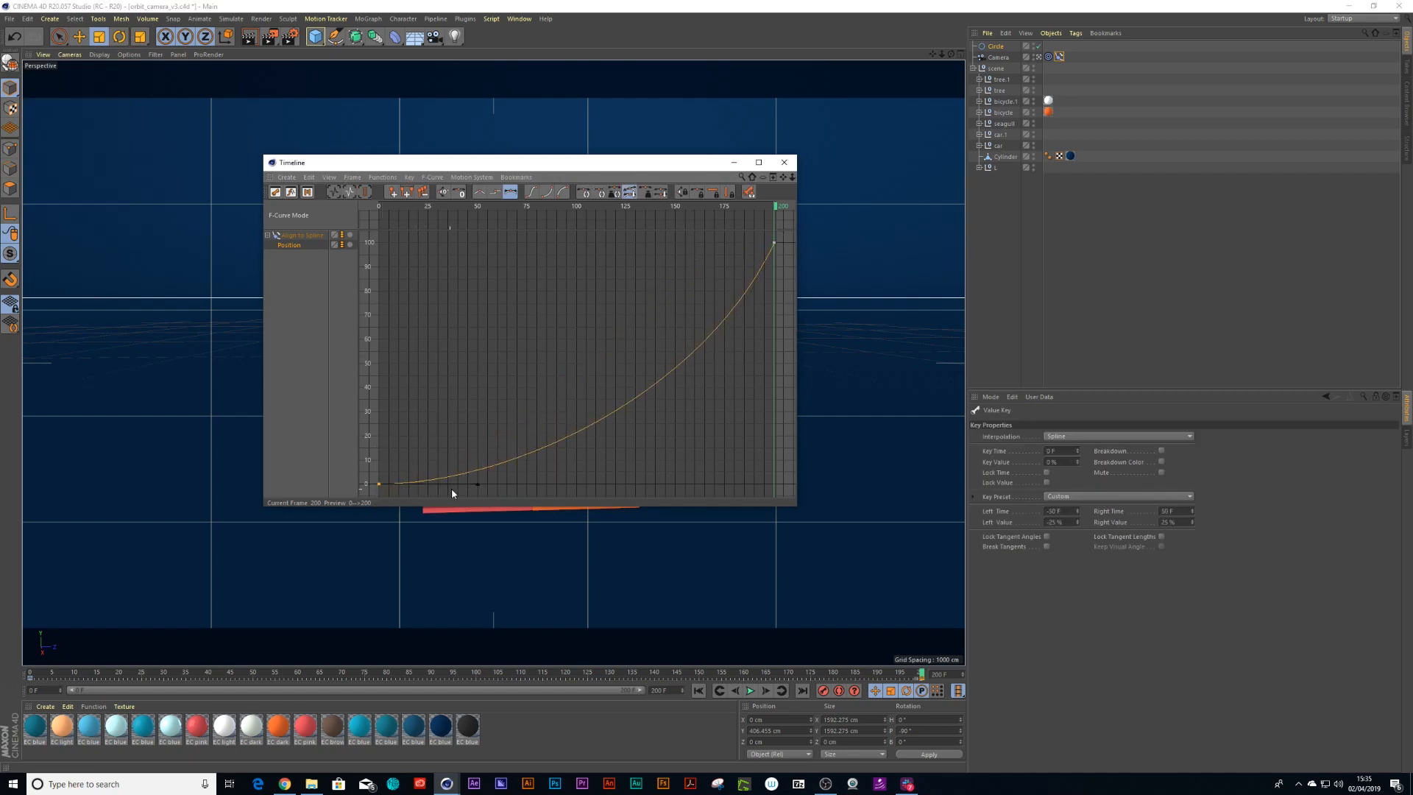
pyautogui.moveTo(395, 483); pyautogui.dragTo(418, 241)
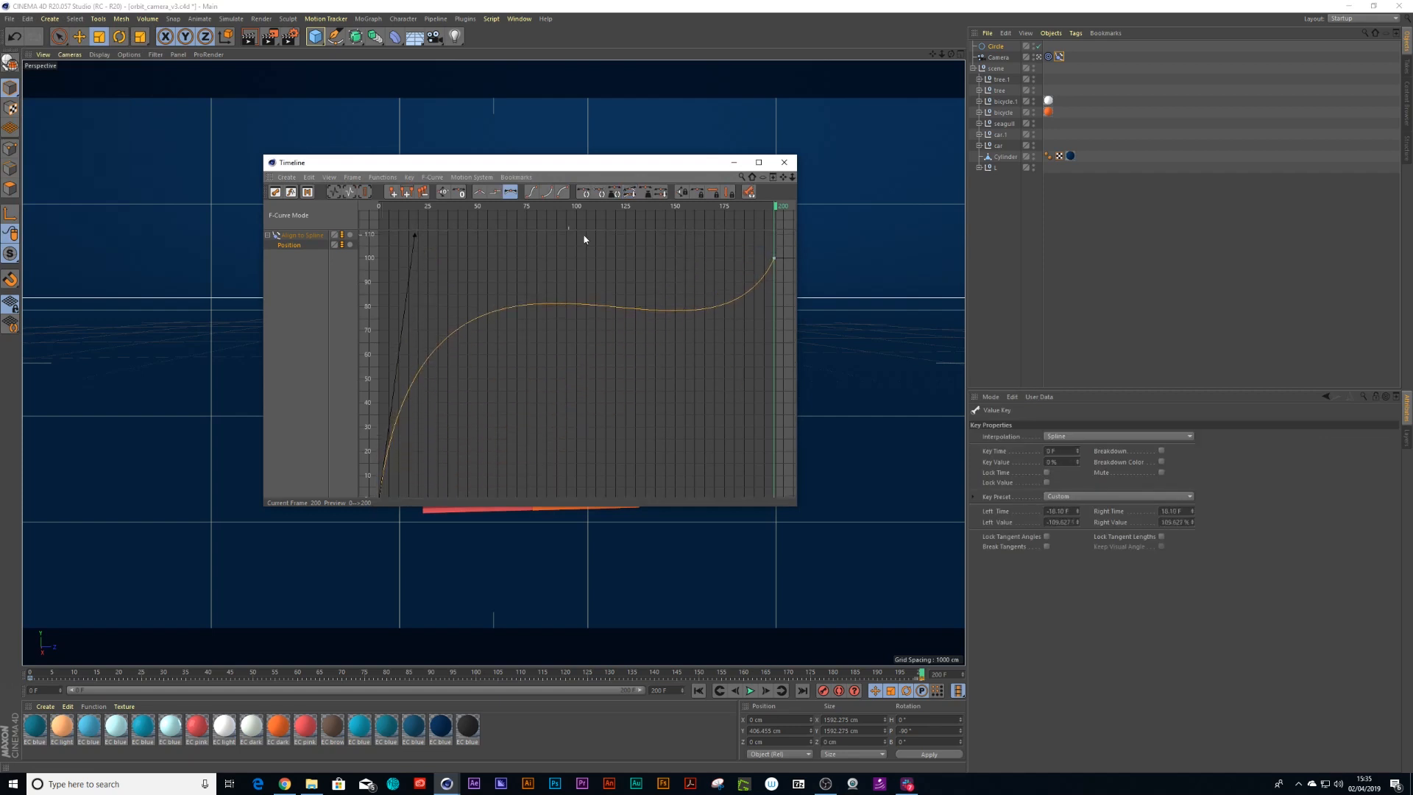
# Re-record the final spline position key at 99% in the Align to Spline tag.
pyautogui.click(1060, 56)
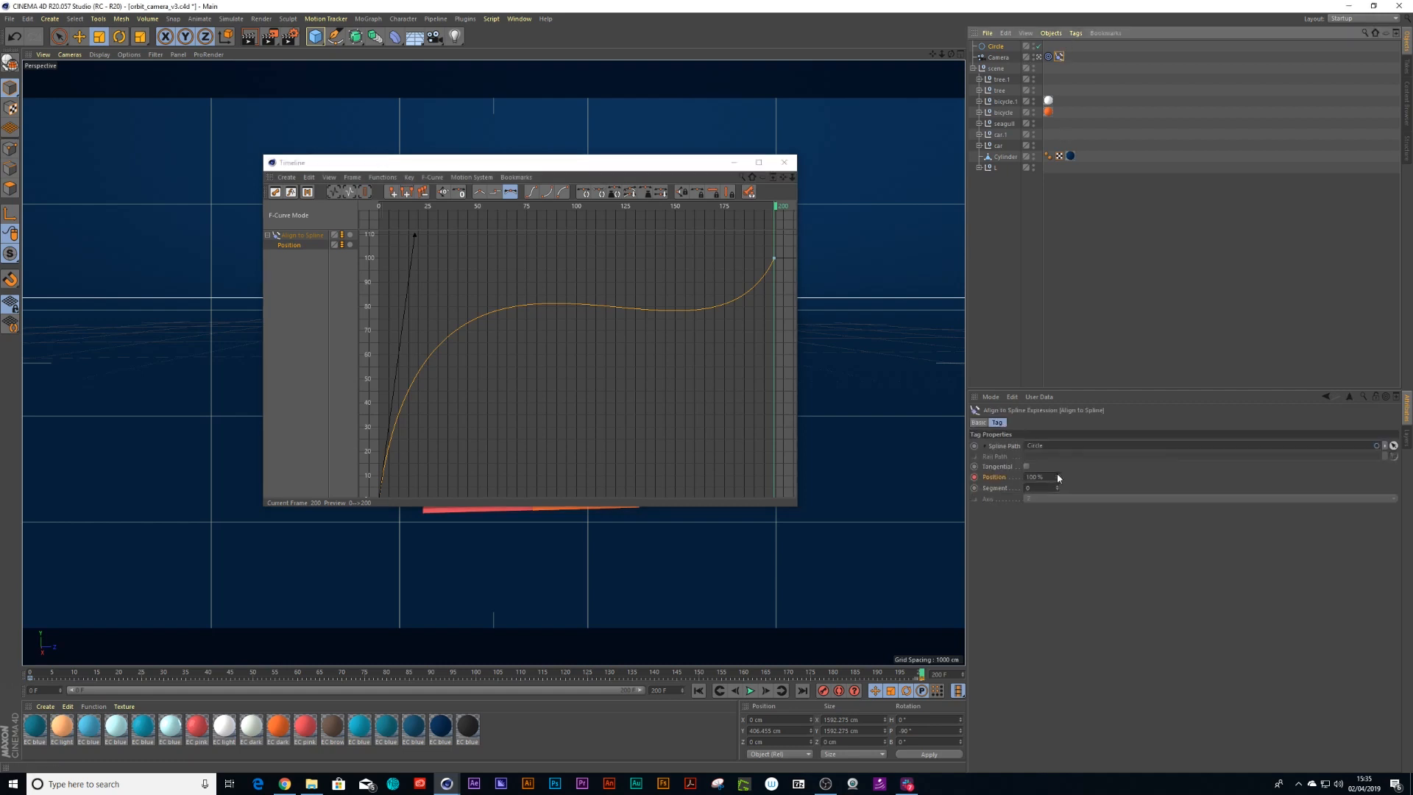
pyautogui.click(1033, 476)
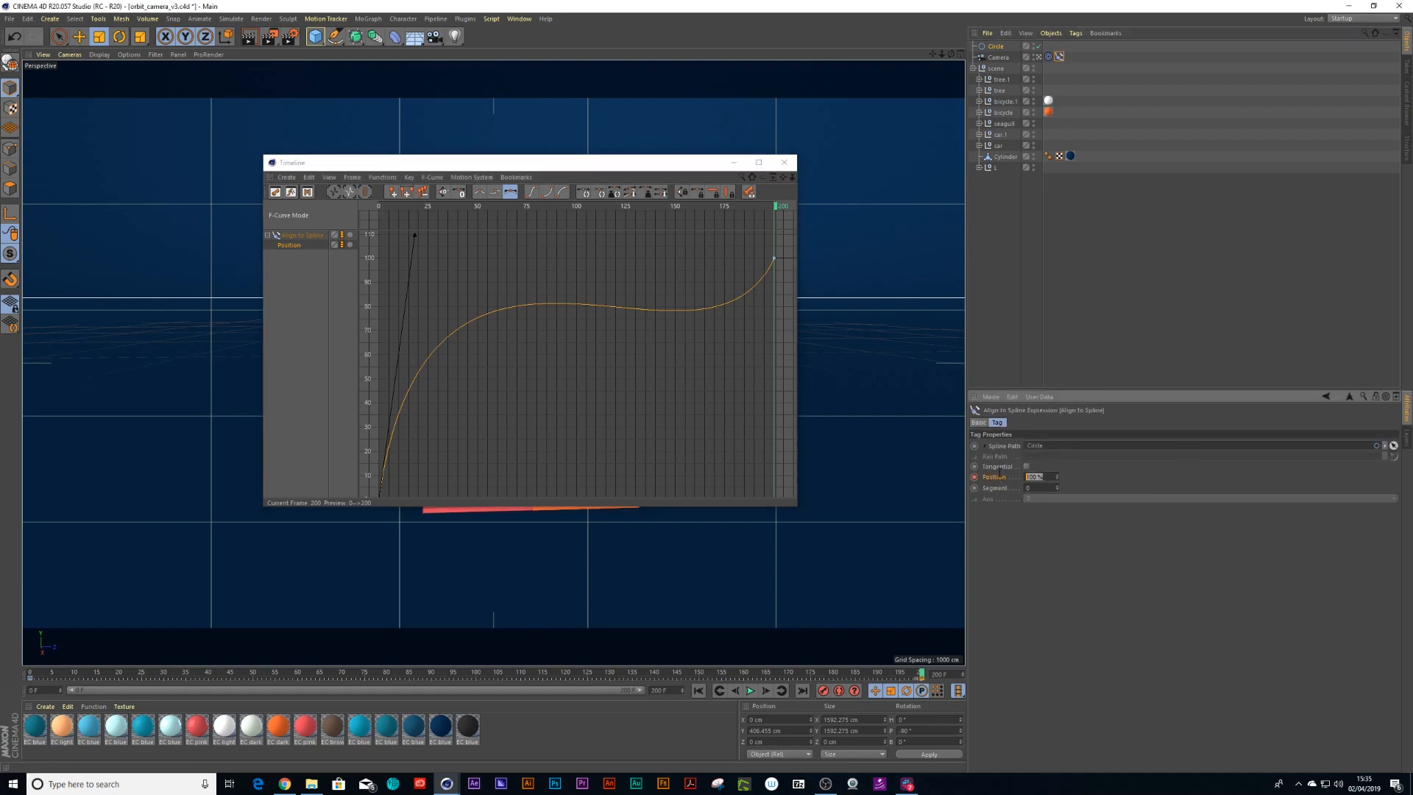
pyautogui.write('99')
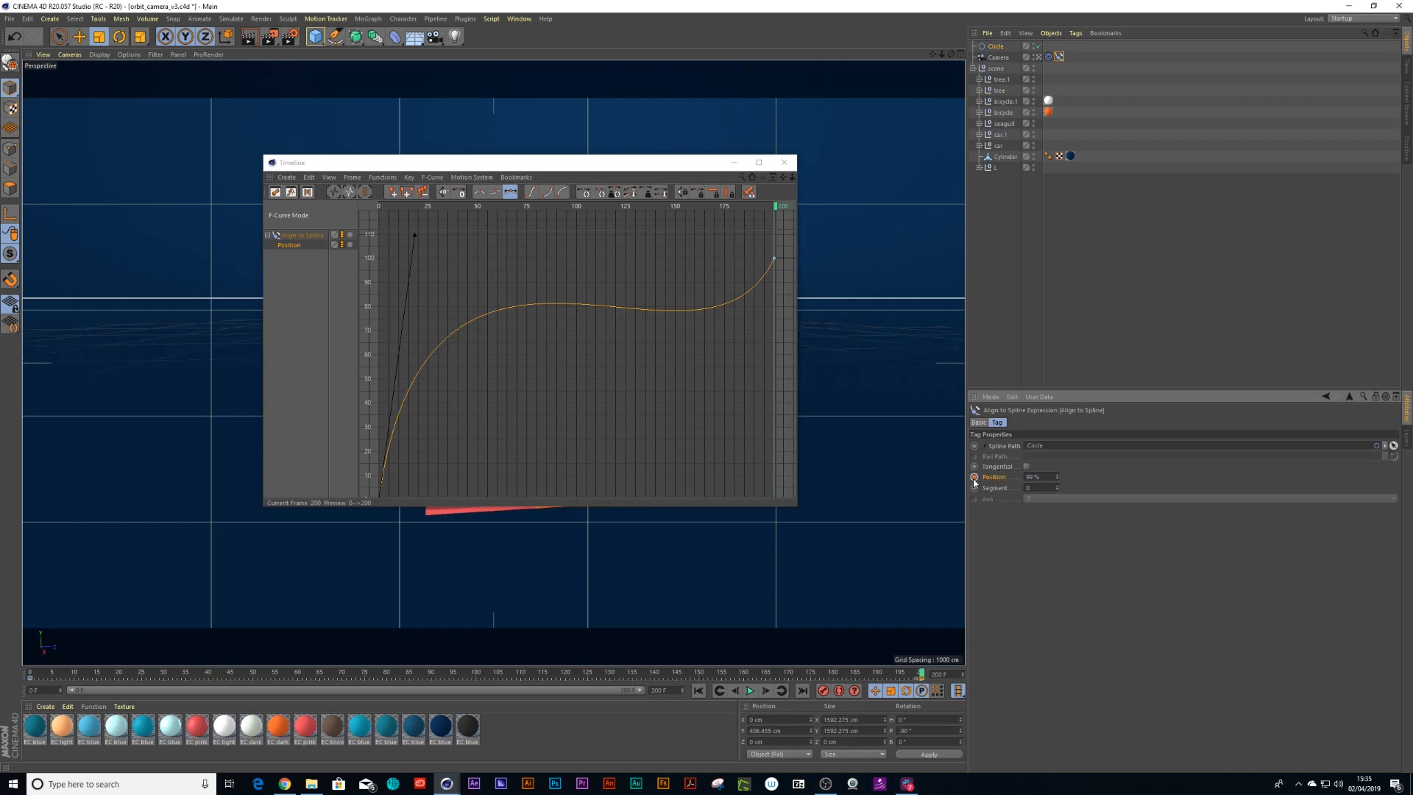
pyautogui.keyDown('ctrl'); pyautogui.click(975, 477); pyautogui.keyUp('ctrl')
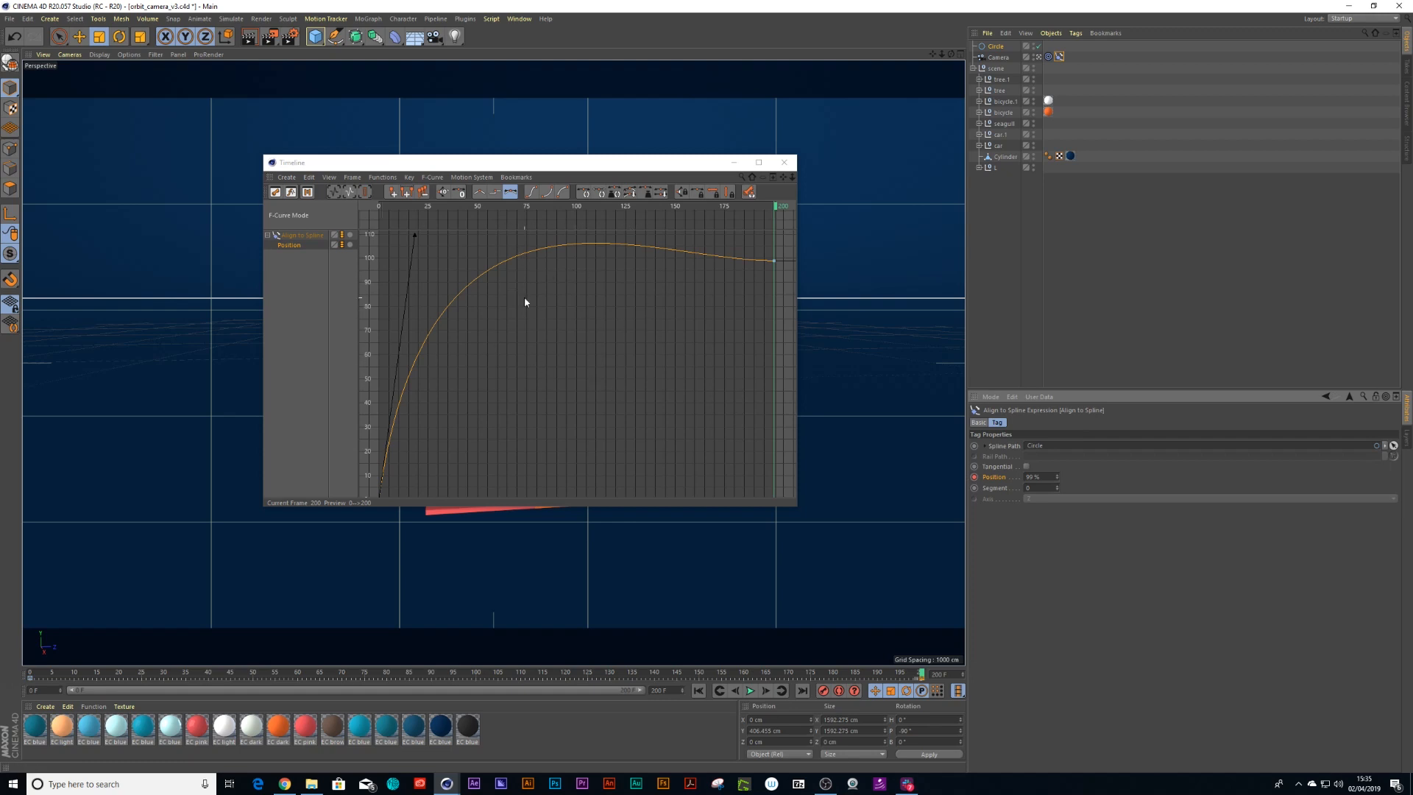
pyautogui.hotkey('ctrl', 'z')
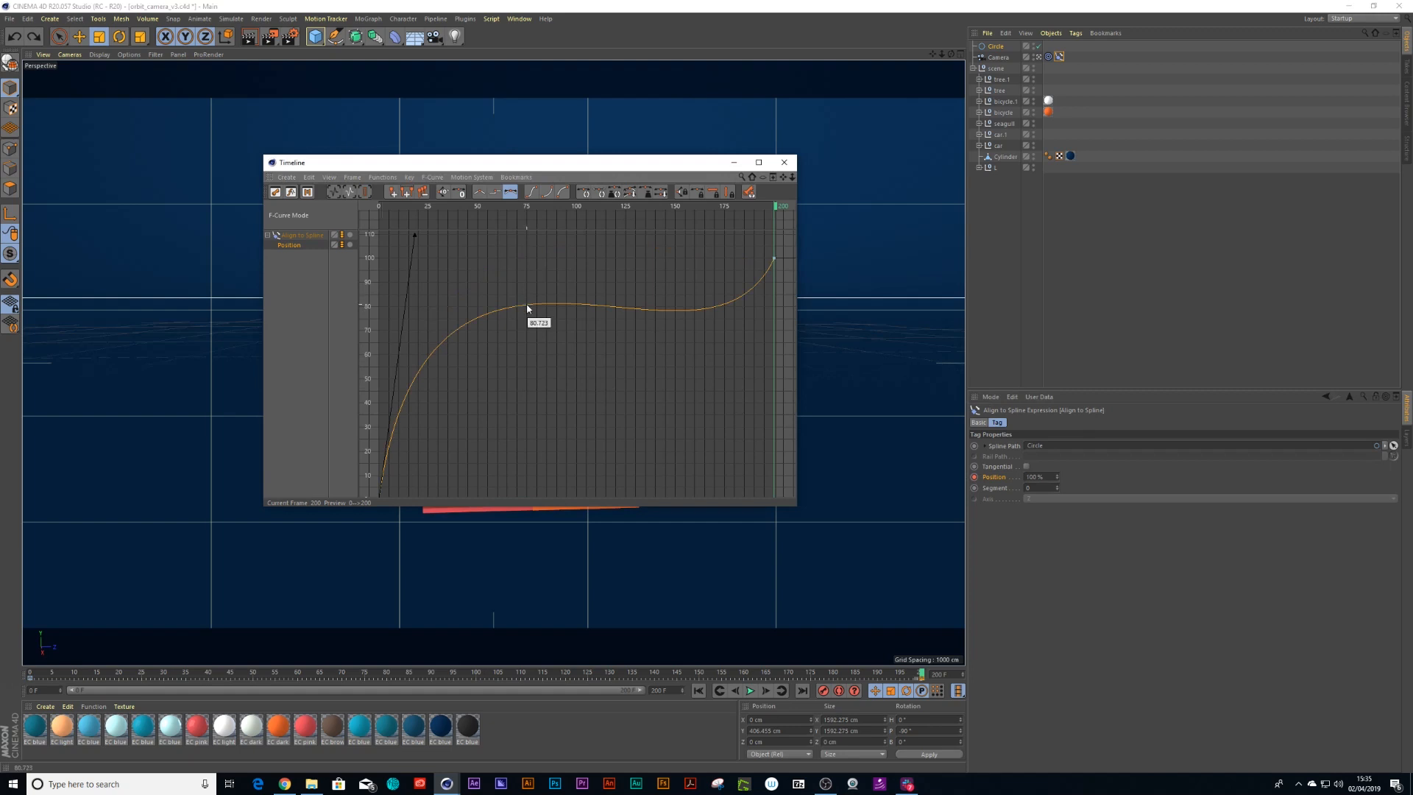
pyautogui.click(12, 19)
pyautogui.moveTo(28, 19)
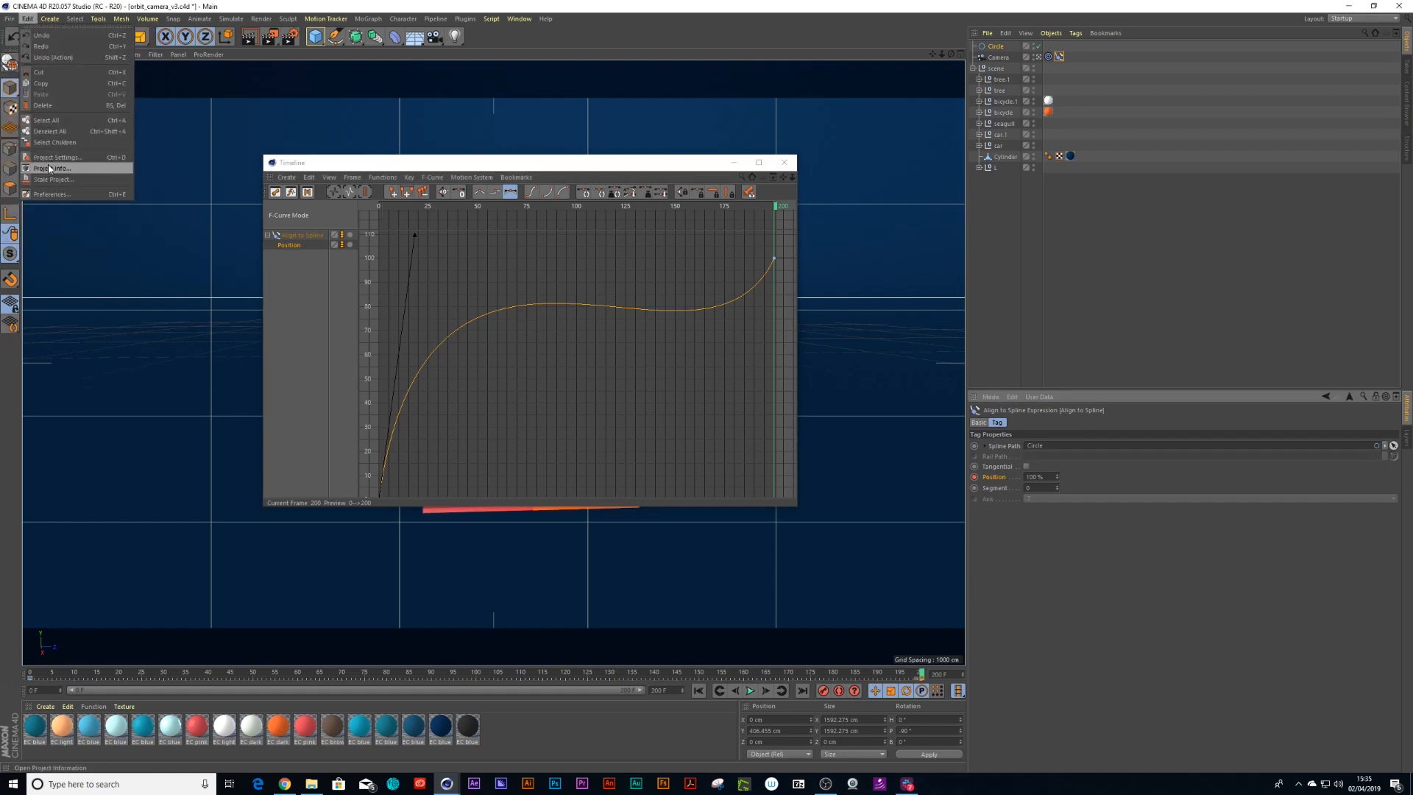
# Enable Overdub in the Key Interpolation project settings and confirm 99% spline position.
pyautogui.click(49, 156)
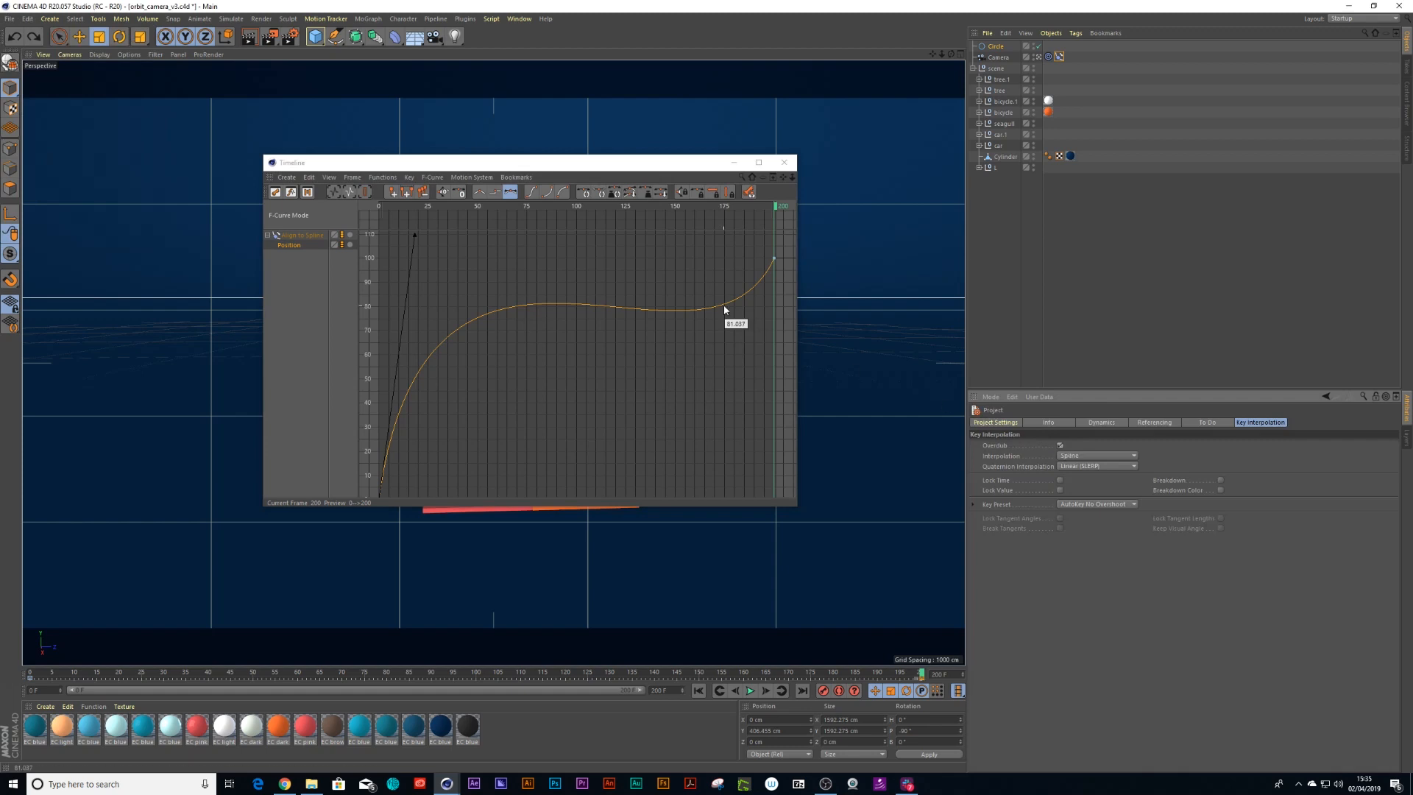
pyautogui.click(1059, 57)
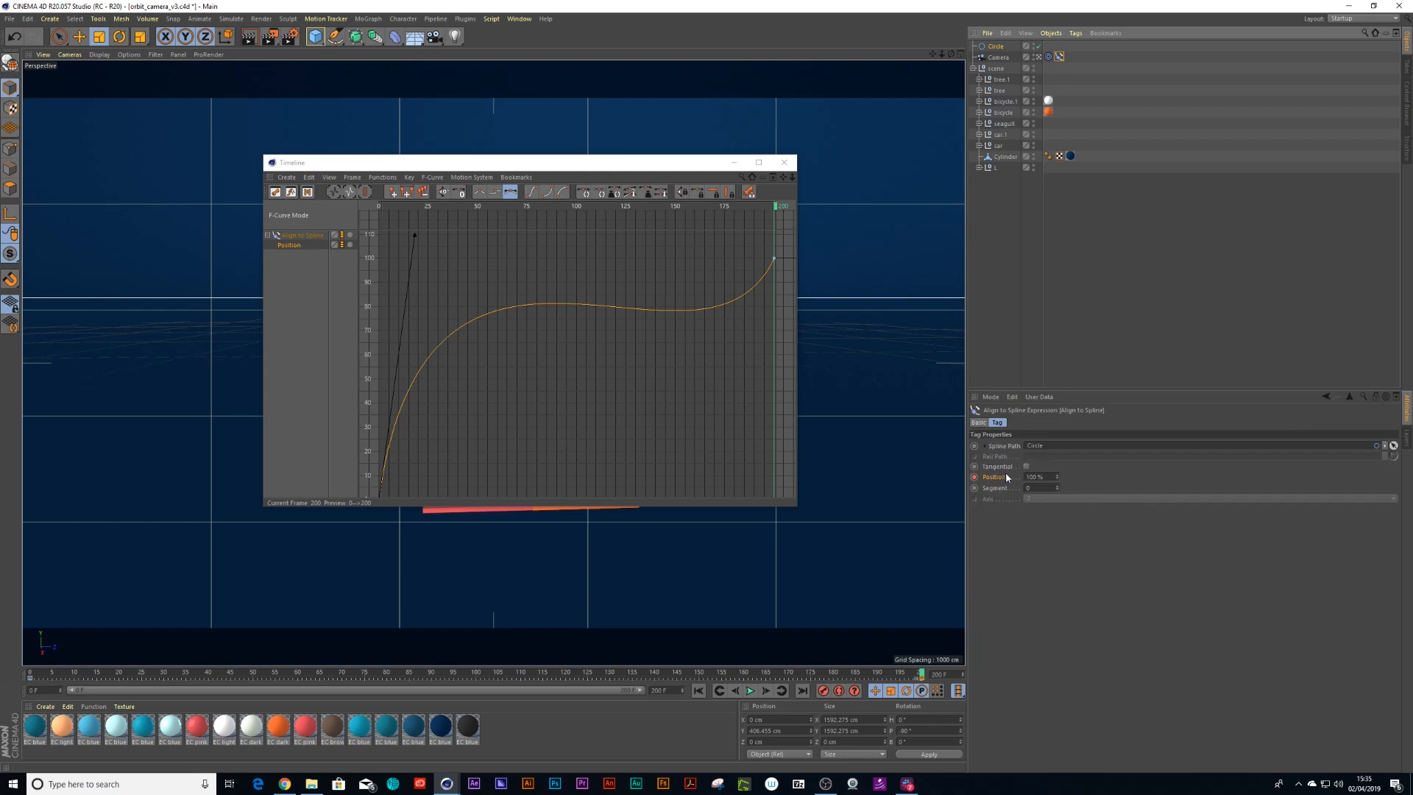
pyautogui.doubleClick(1036, 476)
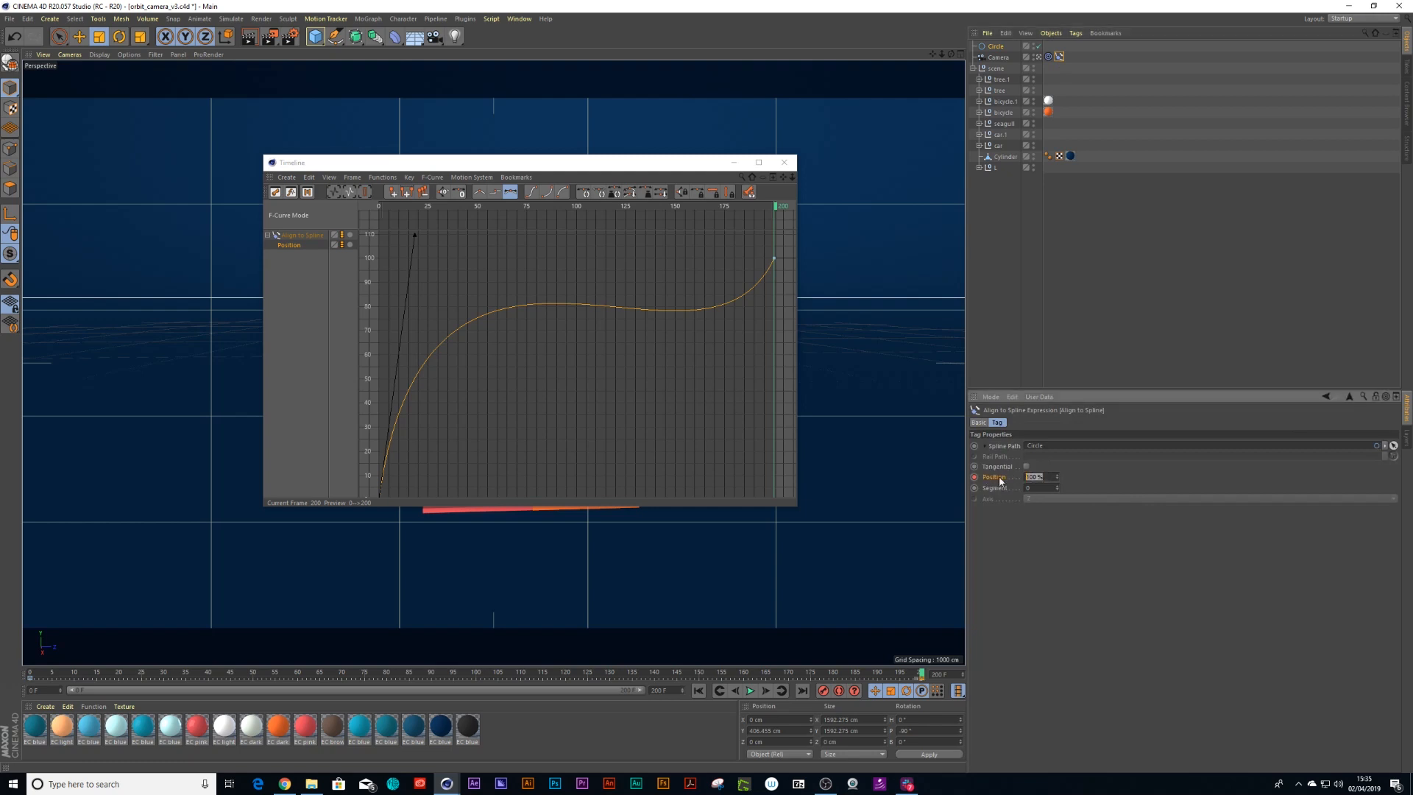
pyautogui.write('99')
pyautogui.press('Return')
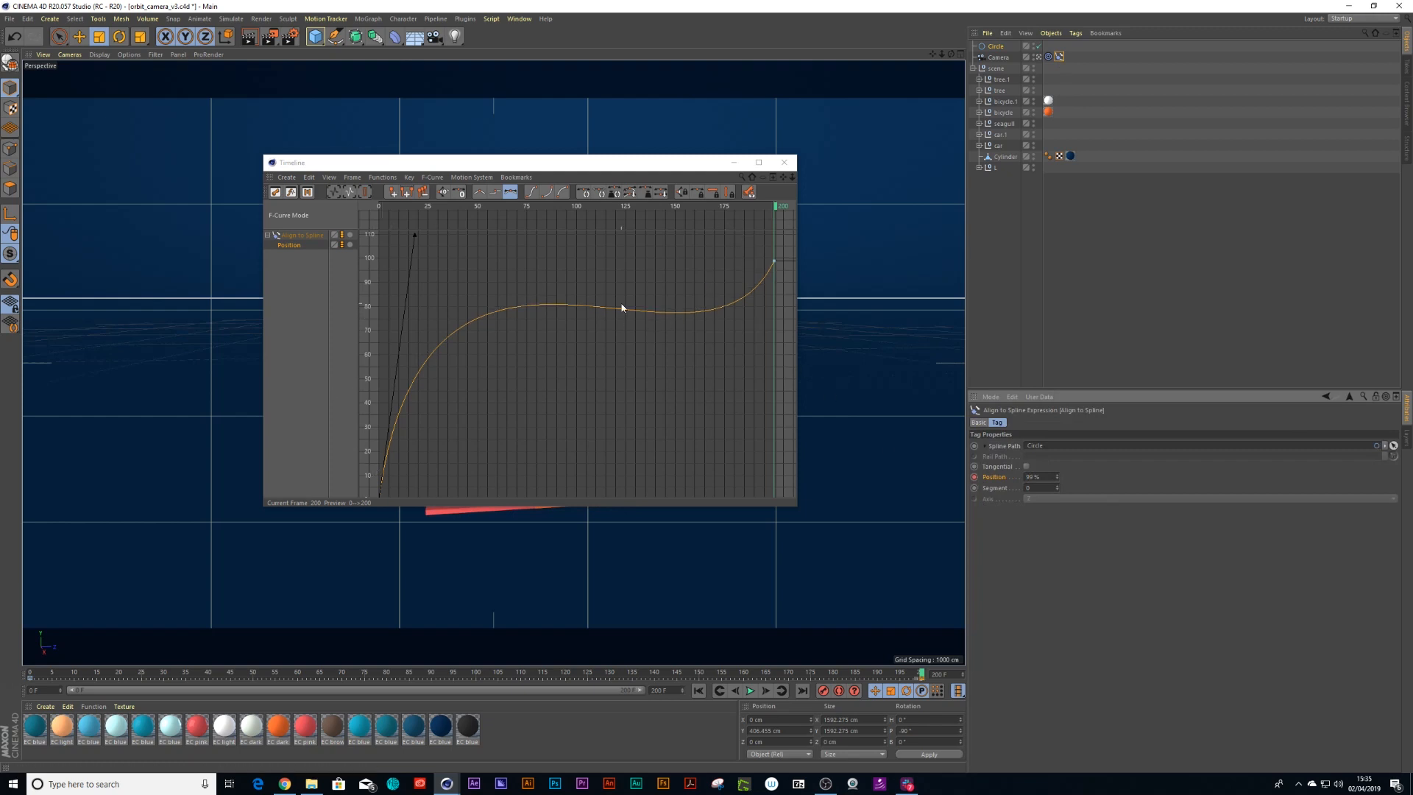
# Deselect the keys and close the curve window to show the office building again.
pyautogui.click(380, 409)
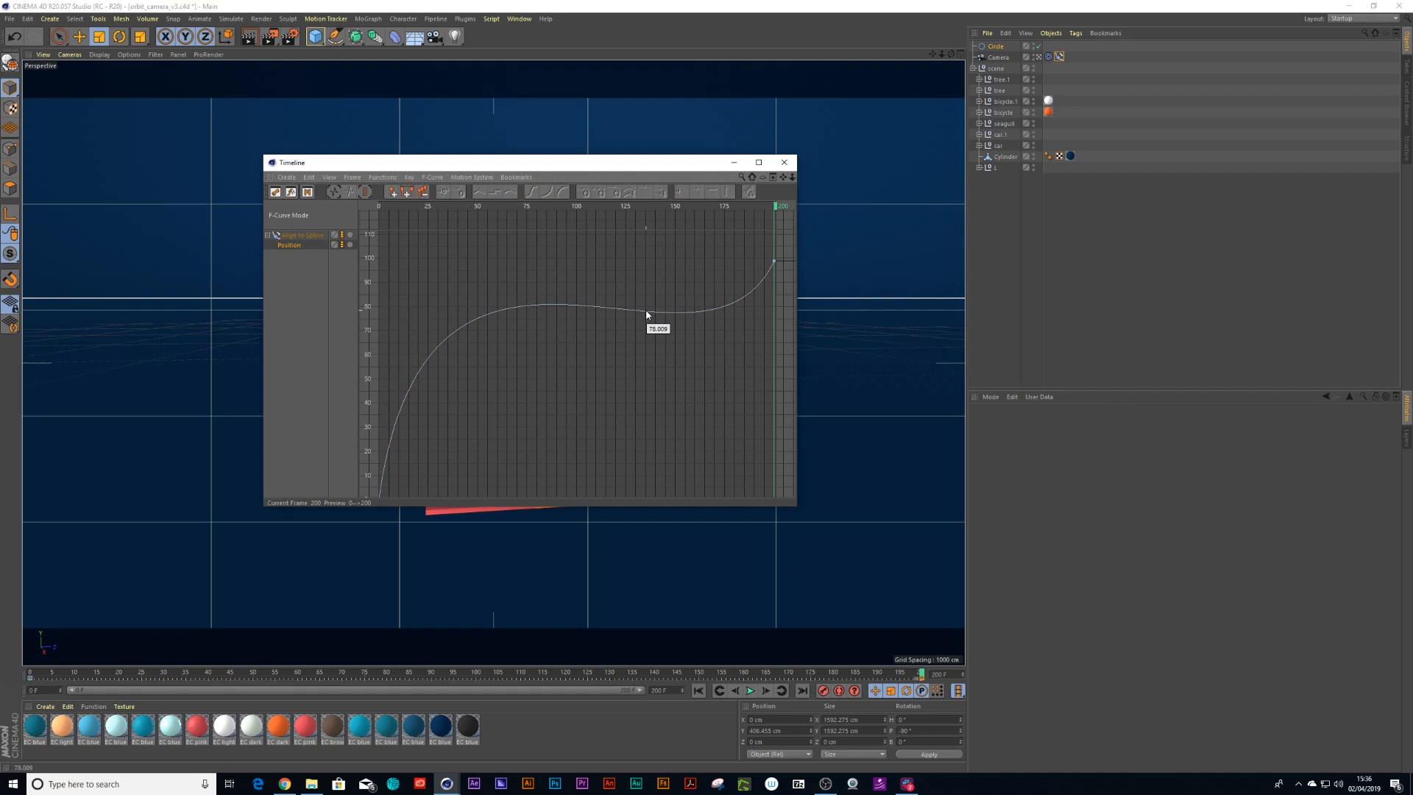
pyautogui.click(783, 162)
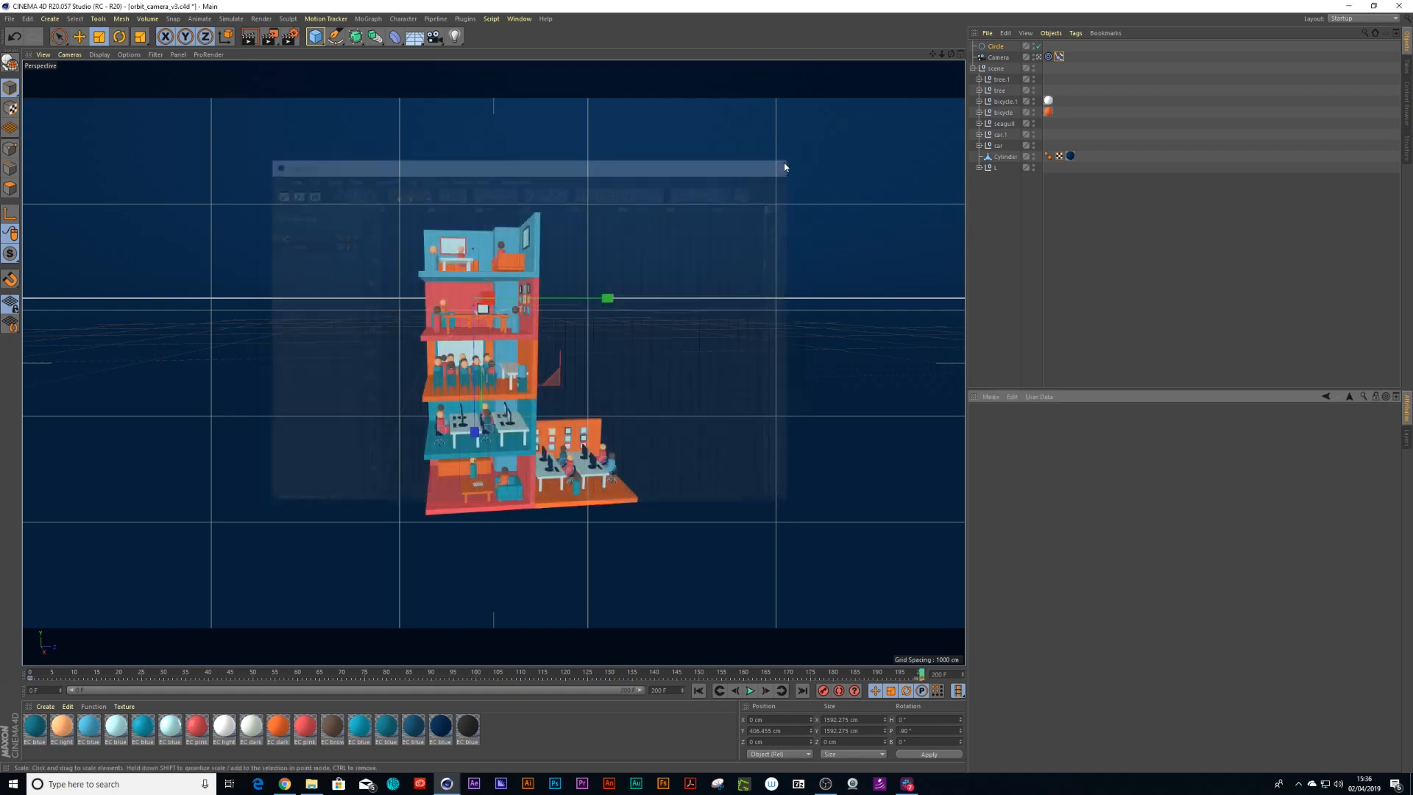